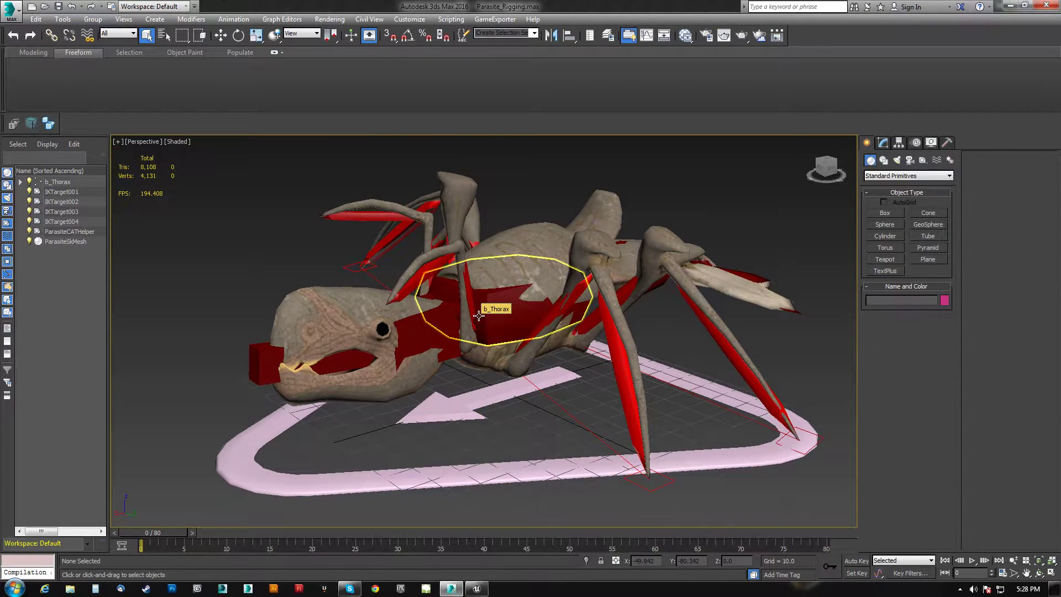
Examine the rigged parasite model and its red bones from the front, the side and a distance
{"action": "middle_click_drag", "start_coordinate": [521, 260], "coordinate": [522, 301]}
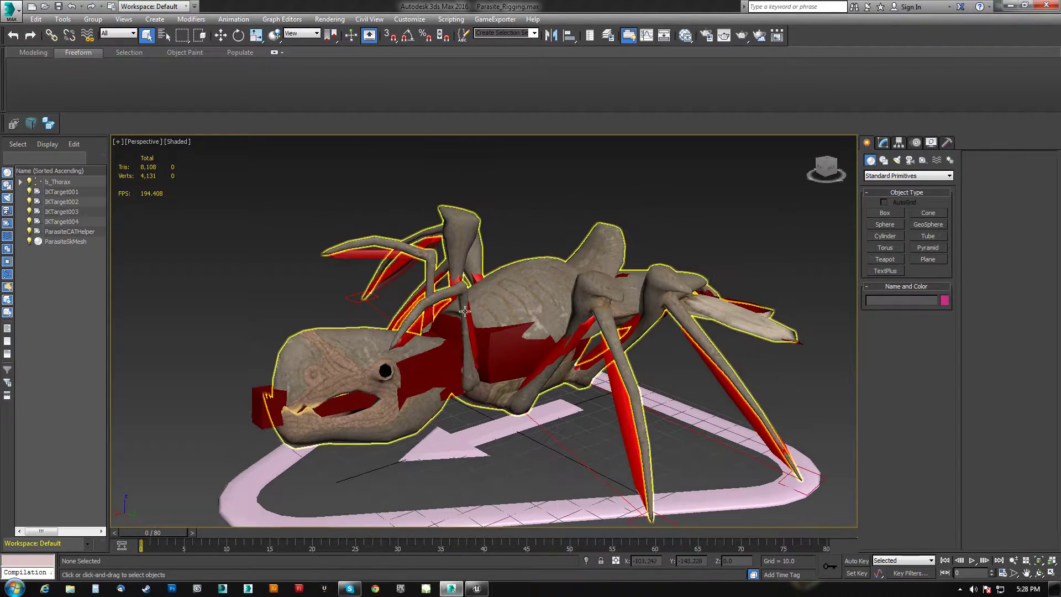
{"action": "middle_click_drag", "start_coordinate": [387, 354], "coordinate": [326, 273], "text": "alt"}
{"action": "middle_click_drag", "start_coordinate": [487, 284], "coordinate": [440, 268], "text": "alt"}
{"action": "scroll", "coordinate": [426, 369], "scroll_direction": "down", "scroll_amount": 5}
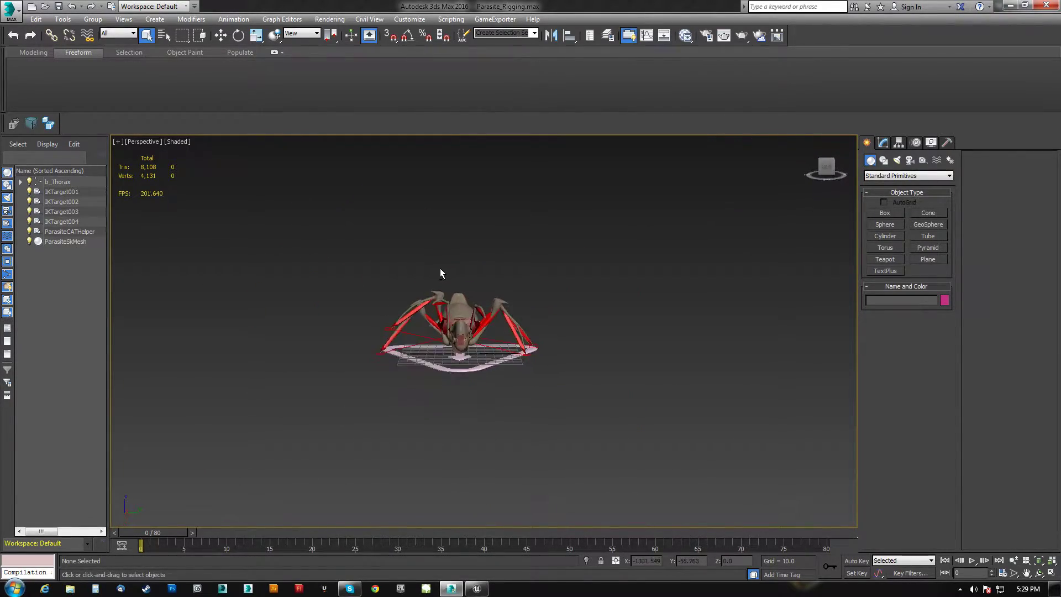
{"action": "scroll", "coordinate": [468, 315], "scroll_direction": "up", "scroll_amount": 5}
{"action": "scroll", "coordinate": [468, 315], "scroll_direction": "up", "scroll_amount": 3}
{"action": "middle_click_drag", "start_coordinate": [468, 315], "coordinate": [513, 321]}
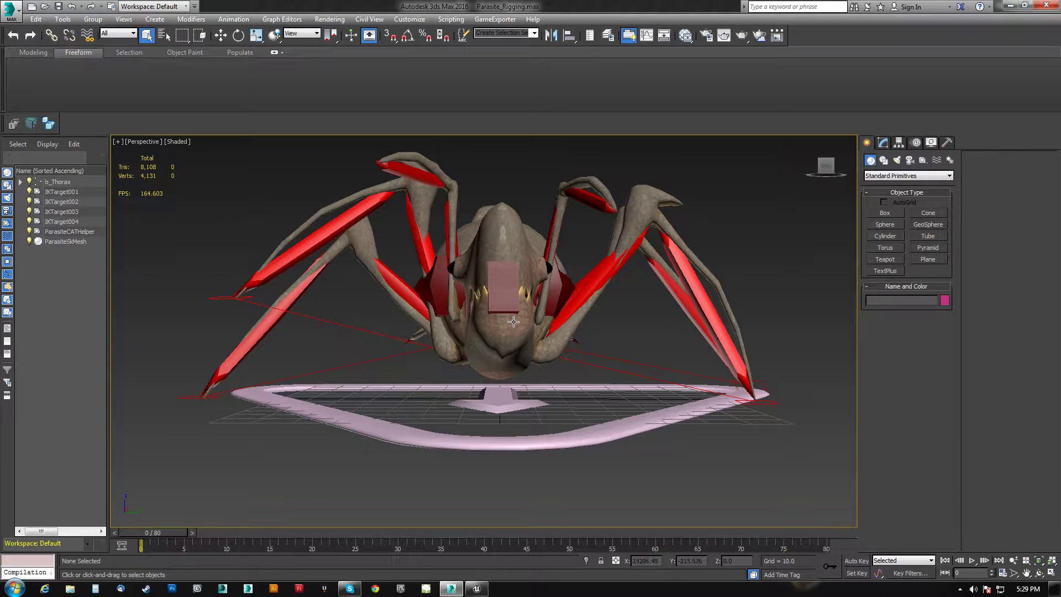
{"action": "middle_click_drag", "start_coordinate": [524, 325], "coordinate": [479, 340], "text": "alt"}
Switch to Unreal Editor and inspect the parasite beside the campfire from nearby angles
{"action": "left_click", "coordinate": [477, 589]}
{"action": "left_click", "coordinate": [476, 589]}
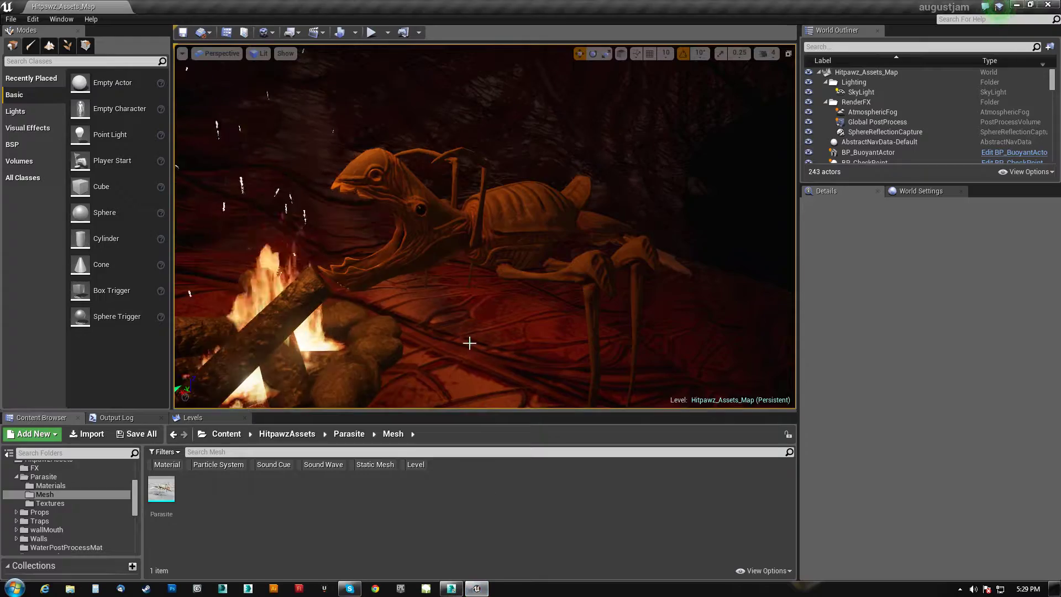
{"action": "right_click_drag", "start_coordinate": [484, 226], "coordinate": [464, 283]}
{"action": "key", "text": "w"}
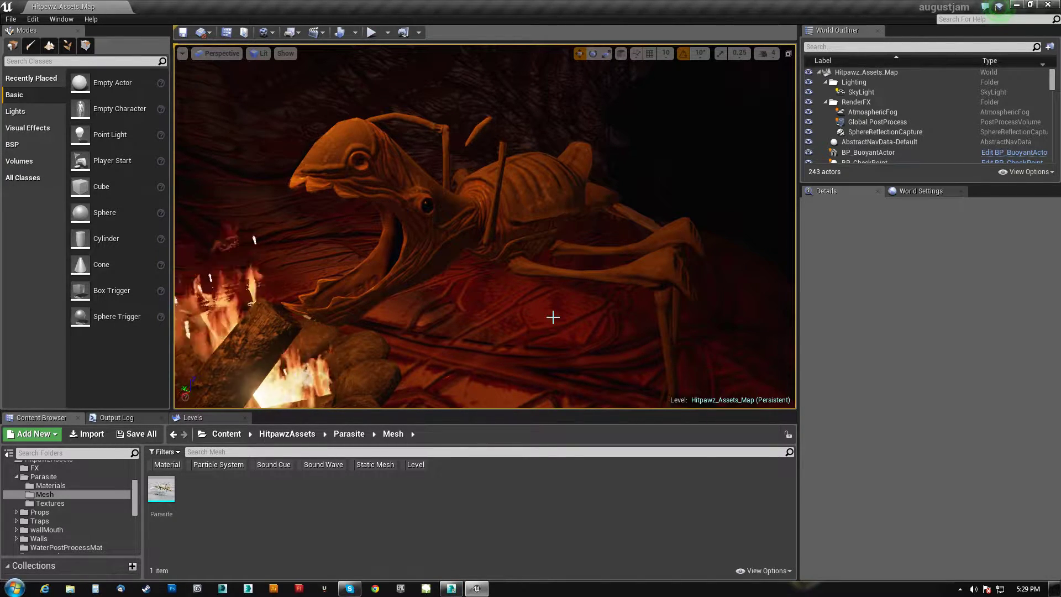
Switch to 3ds Max, play the parasite's animation from the side, stop it and examine the rig
{"action": "left_click", "coordinate": [450, 593]}
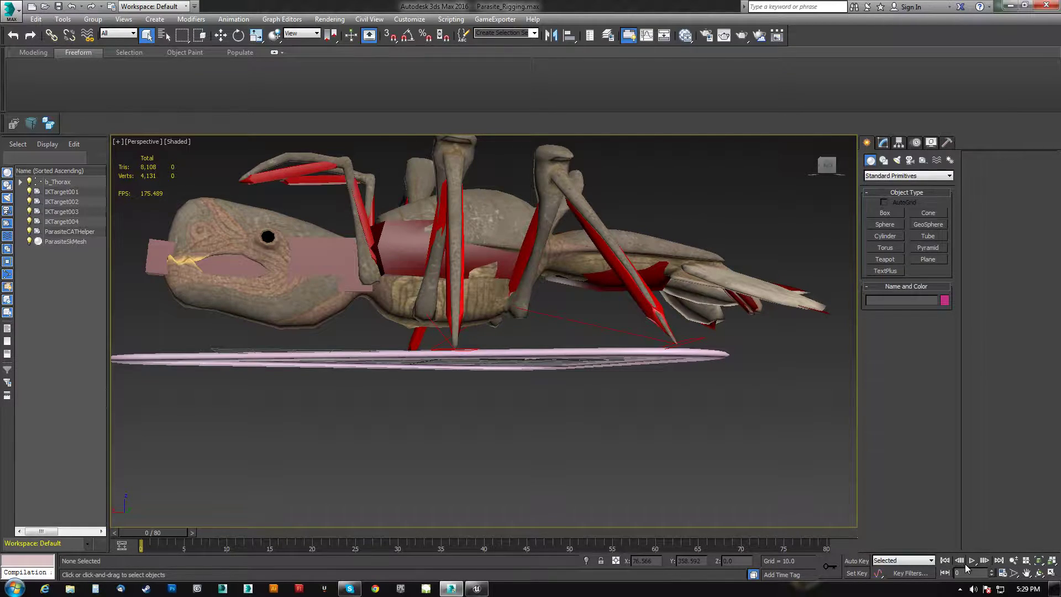
{"action": "left_click", "coordinate": [971, 560]}
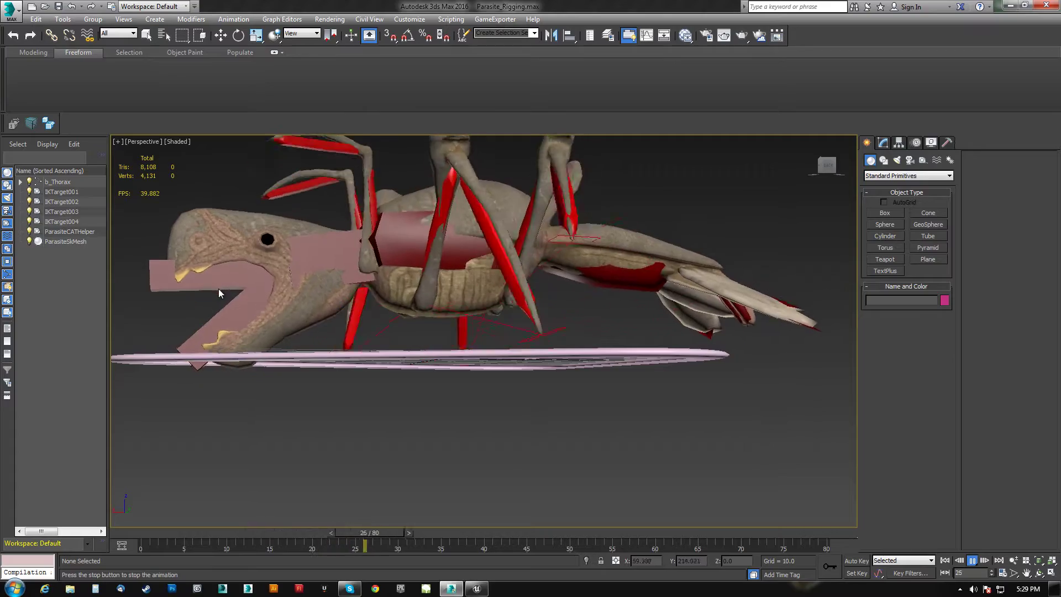
{"action": "left_click", "coordinate": [971, 560]}
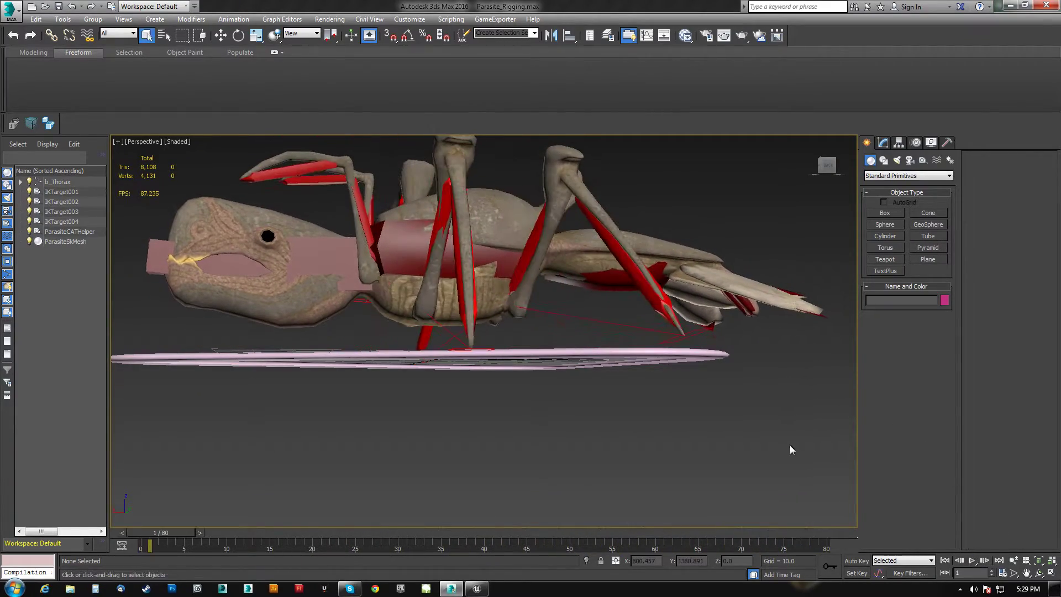
{"action": "middle_click_drag", "start_coordinate": [473, 334], "coordinate": [508, 359], "text": "alt"}
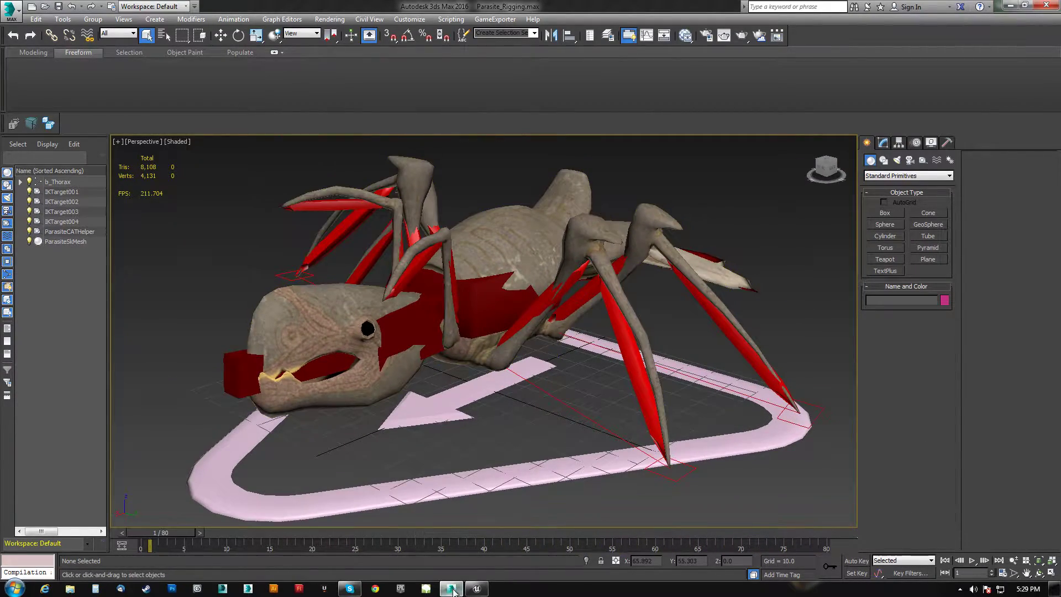
Switch to Unreal Editor, select the parasite in the level, and inspect its Parasite static mesh asset before closing it
{"action": "left_click", "coordinate": [477, 588]}
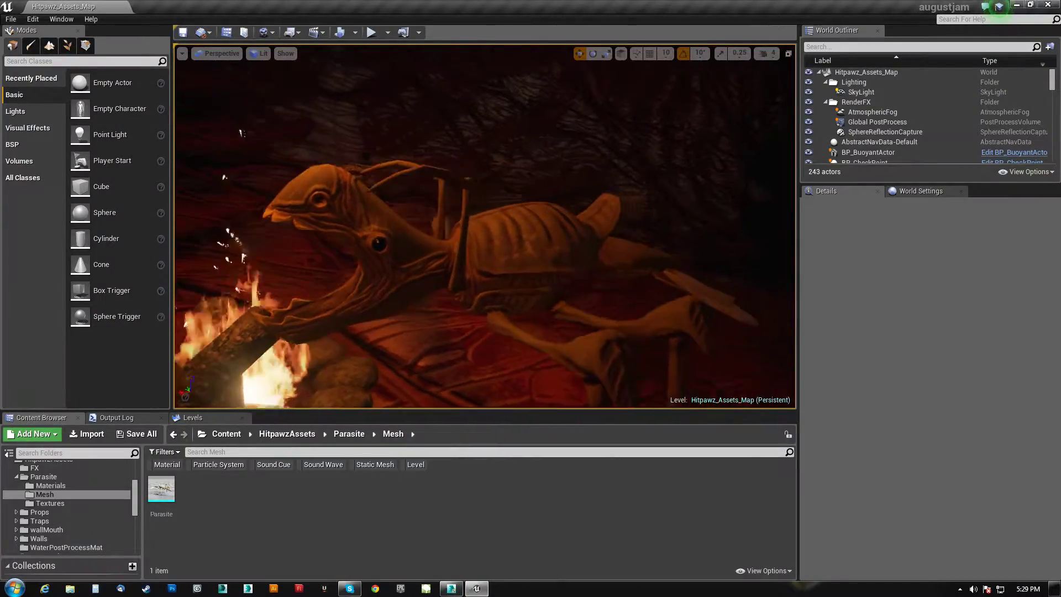
{"action": "right_click_drag", "start_coordinate": [485, 226], "coordinate": [624, 225]}
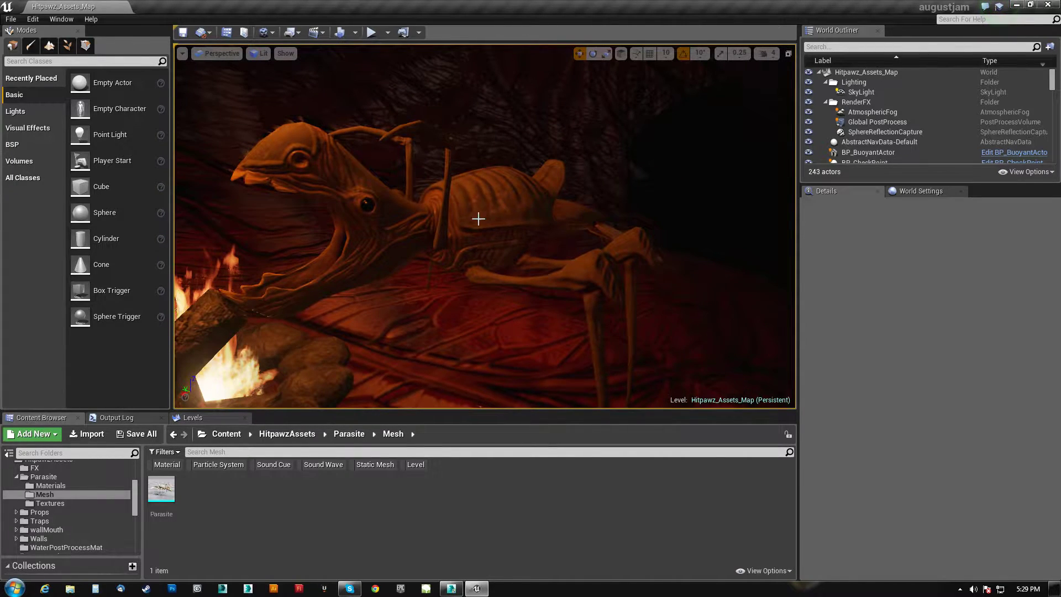
{"action": "left_click", "coordinate": [478, 219]}
{"action": "double_click", "coordinate": [162, 489]}
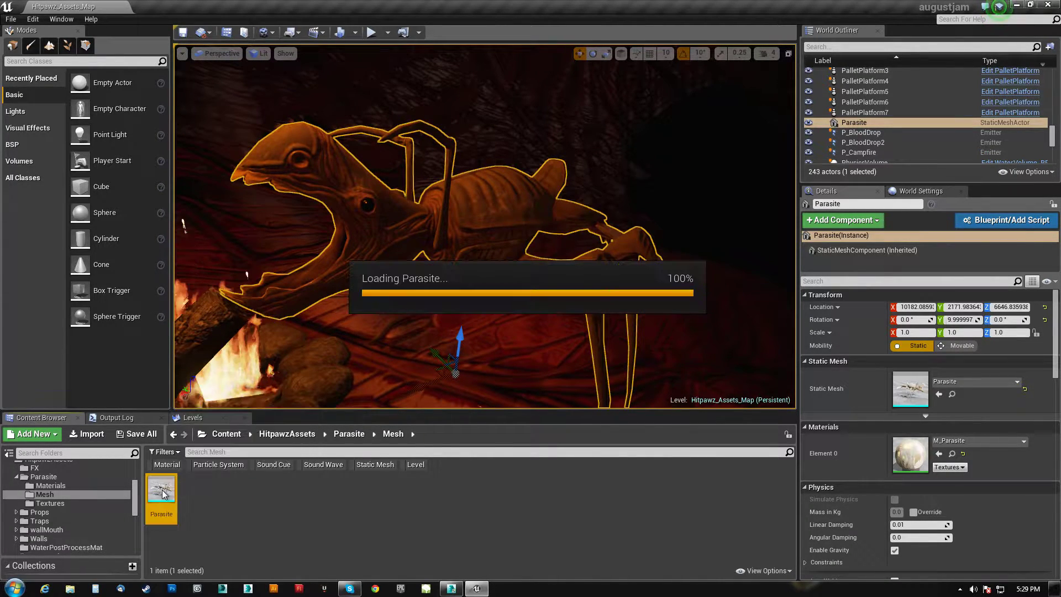
{"action": "left_click_drag", "start_coordinate": [406, 297], "coordinate": [459, 270]}
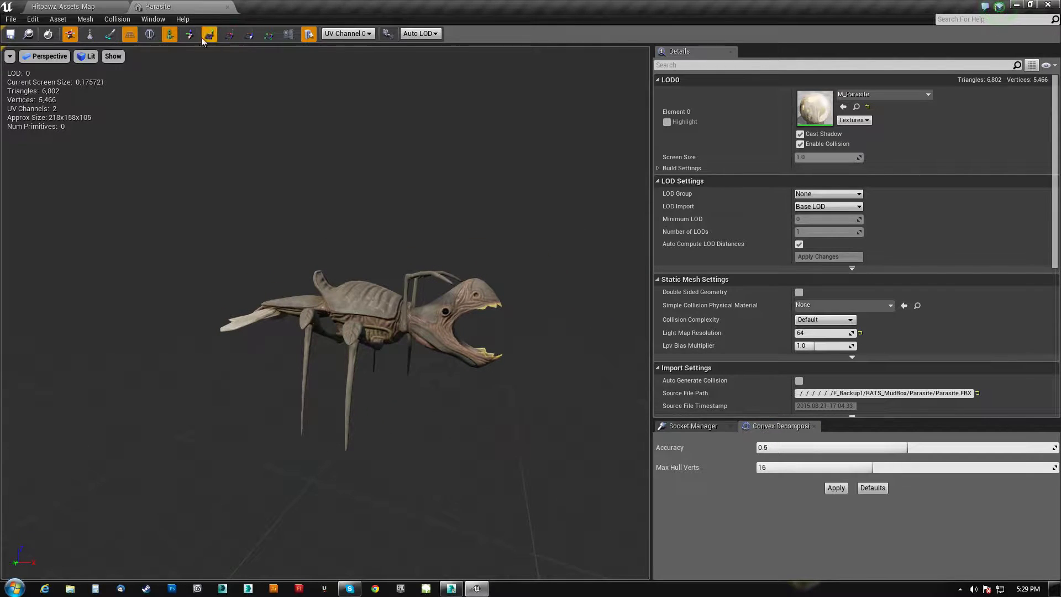
{"action": "left_click", "coordinate": [228, 6]}
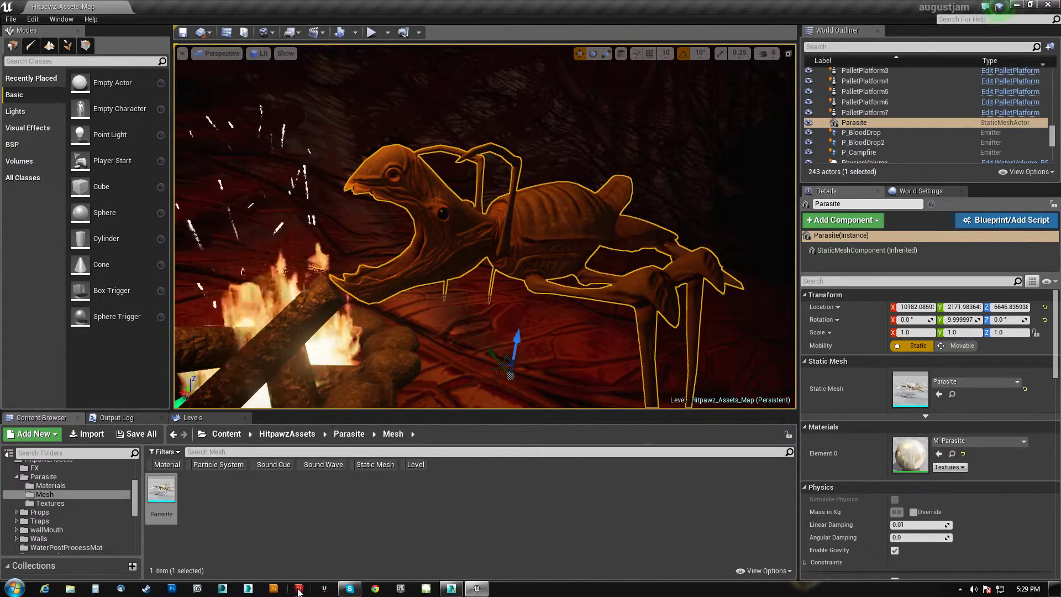
Switch to 3ds Max and select the b_Thorax bone with its full hierarchy plus the ParasiteSkMesh mesh
{"action": "left_click", "coordinate": [451, 589]}
{"action": "middle_click_drag", "start_coordinate": [507, 336], "coordinate": [470, 269]}
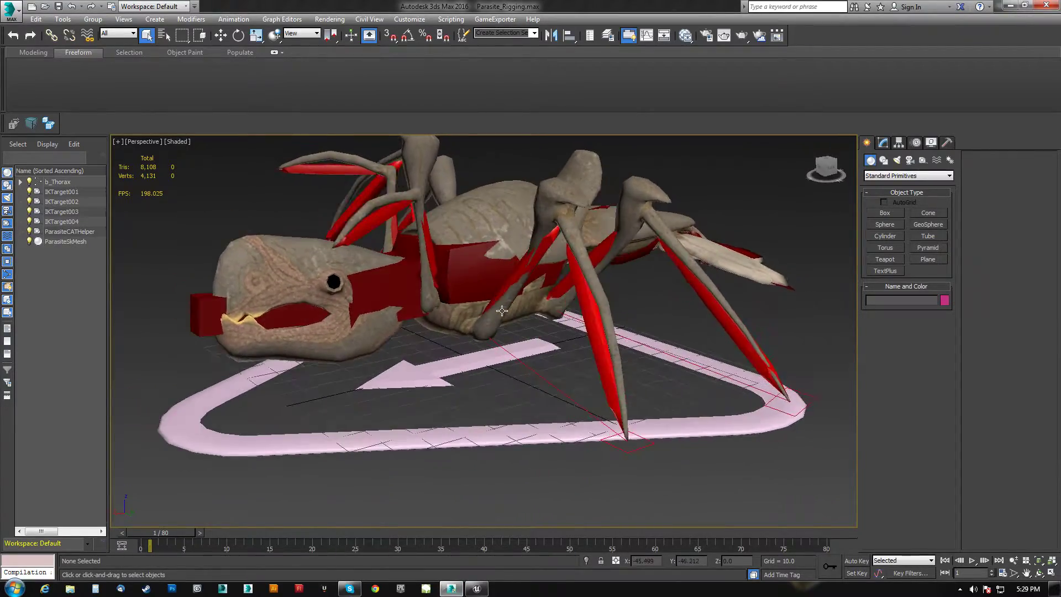
{"action": "left_click", "coordinate": [469, 269]}
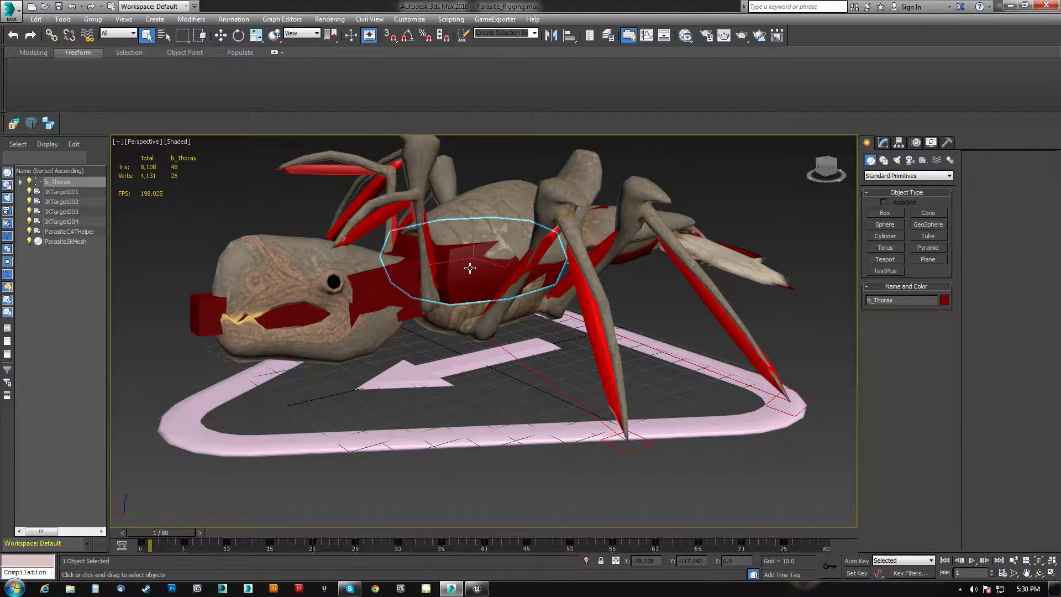
{"action": "double_click", "coordinate": [469, 268]}
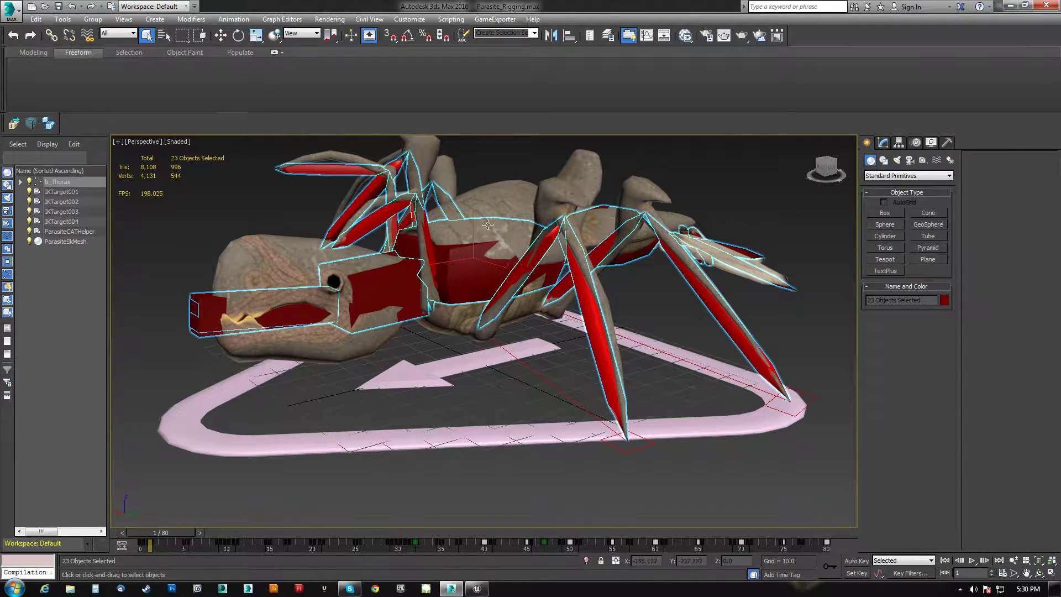
{"action": "left_click", "coordinate": [498, 198], "text": "ctrl"}
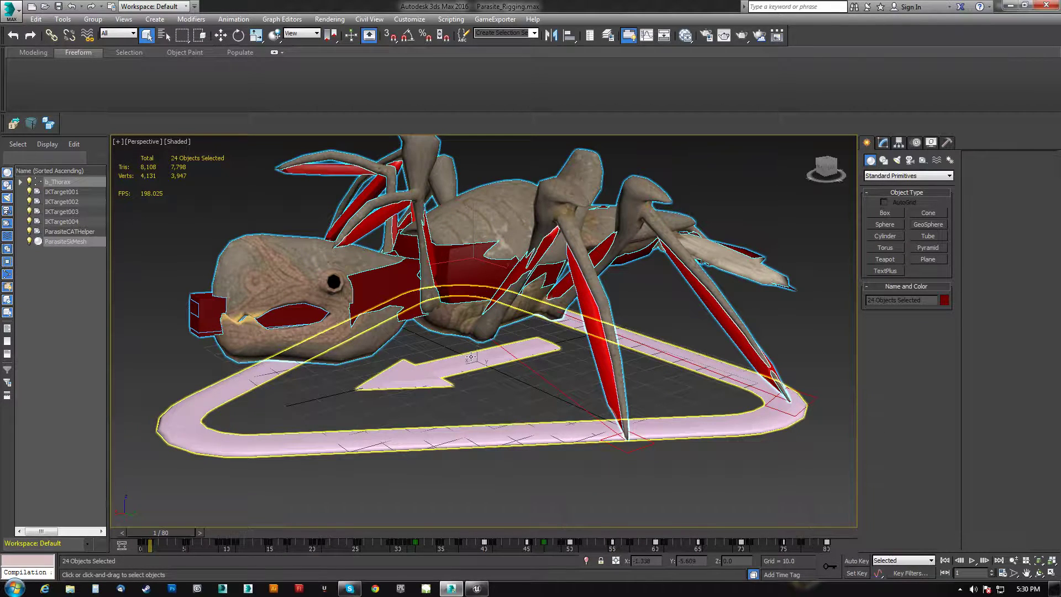
{"action": "middle_click_drag", "start_coordinate": [469, 357], "coordinate": [480, 263], "text": "alt"}
{"action": "middle_click_drag", "start_coordinate": [517, 305], "coordinate": [499, 261], "text": "alt"}
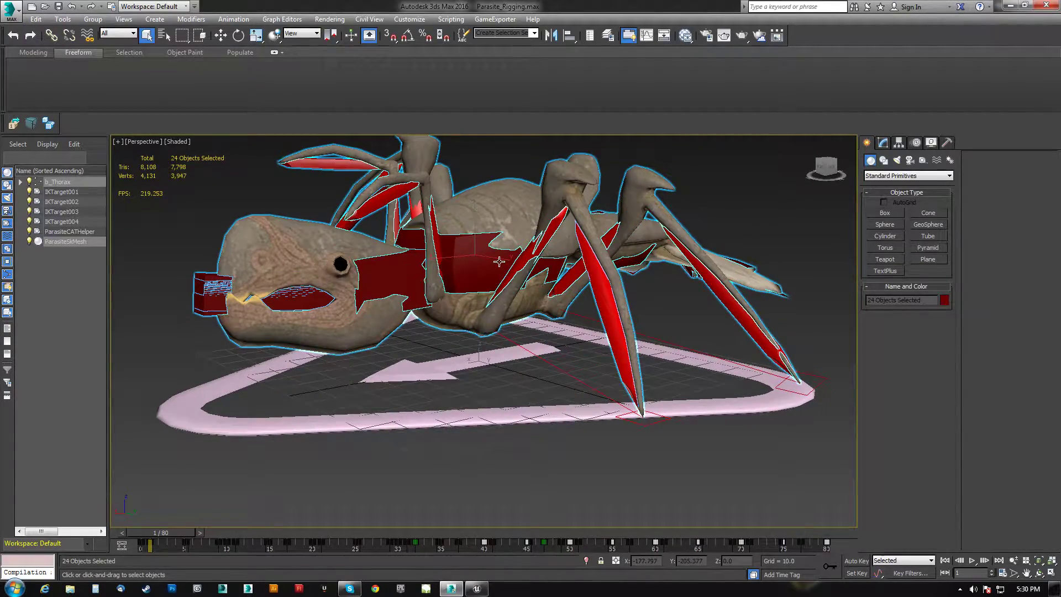
Start exporting the selection as an FBX file named Parasite_SkMesh in the ParasiteCharacter folder
{"action": "left_click", "coordinate": [12, 124]}
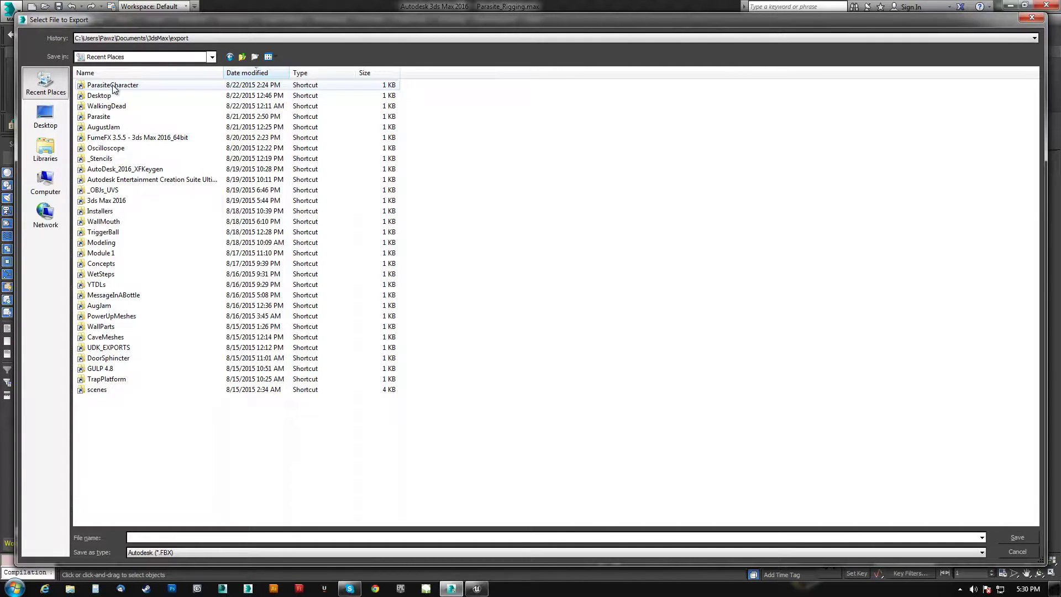
{"action": "double_click", "coordinate": [113, 86]}
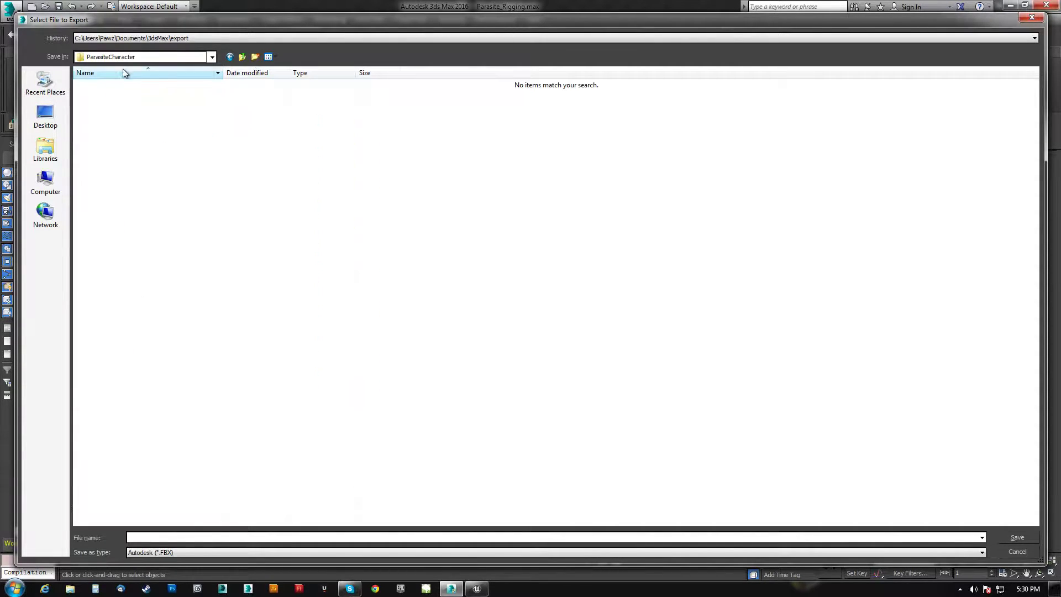
{"action": "left_click", "coordinate": [165, 538]}
{"action": "type", "text": "Parasit"}
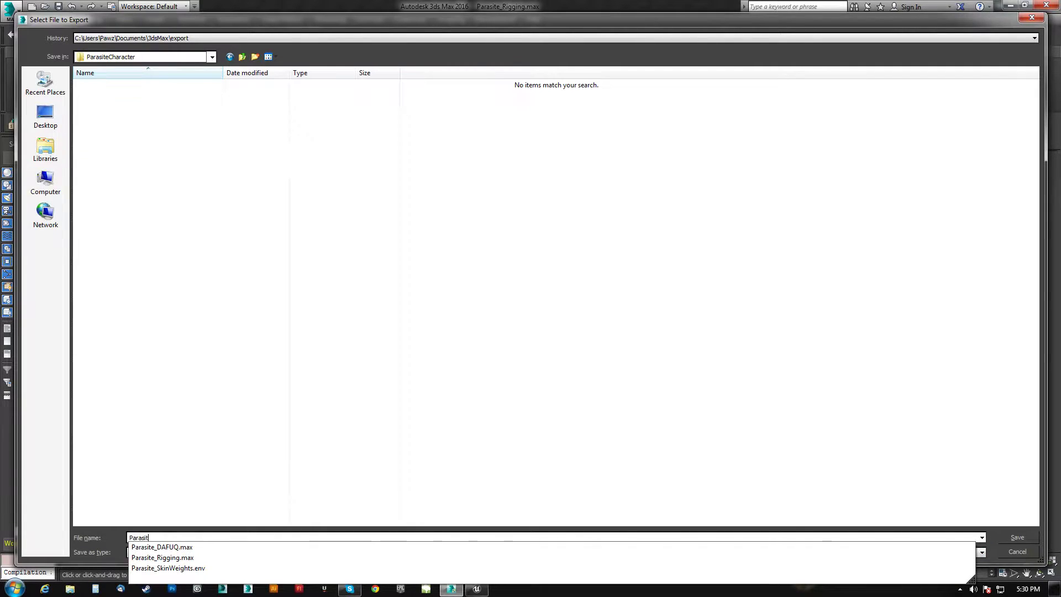
{"action": "type", "text": "e_SkMesh"}
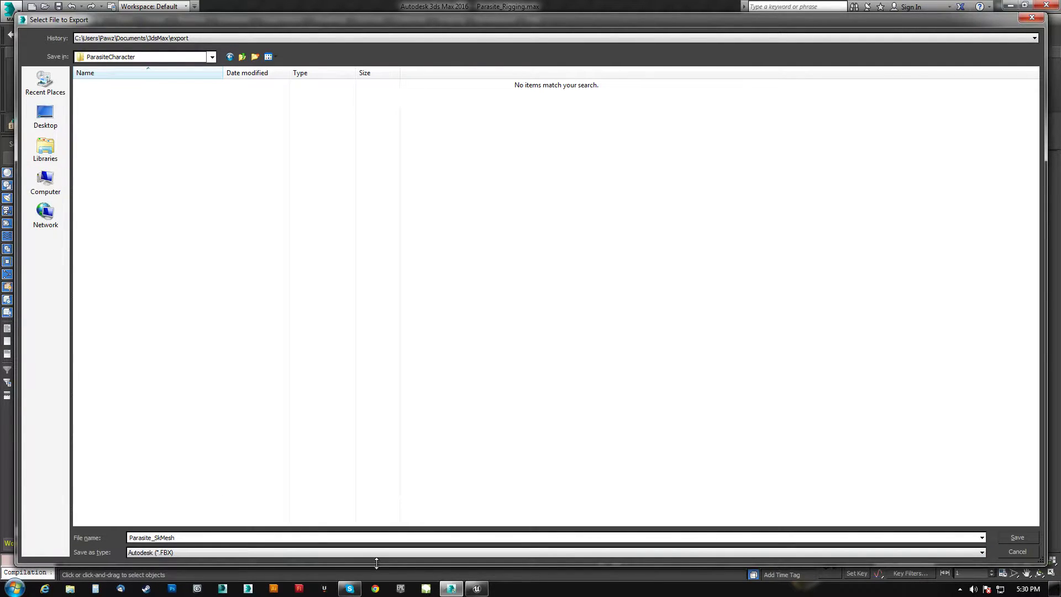
{"action": "left_click", "coordinate": [1007, 539]}
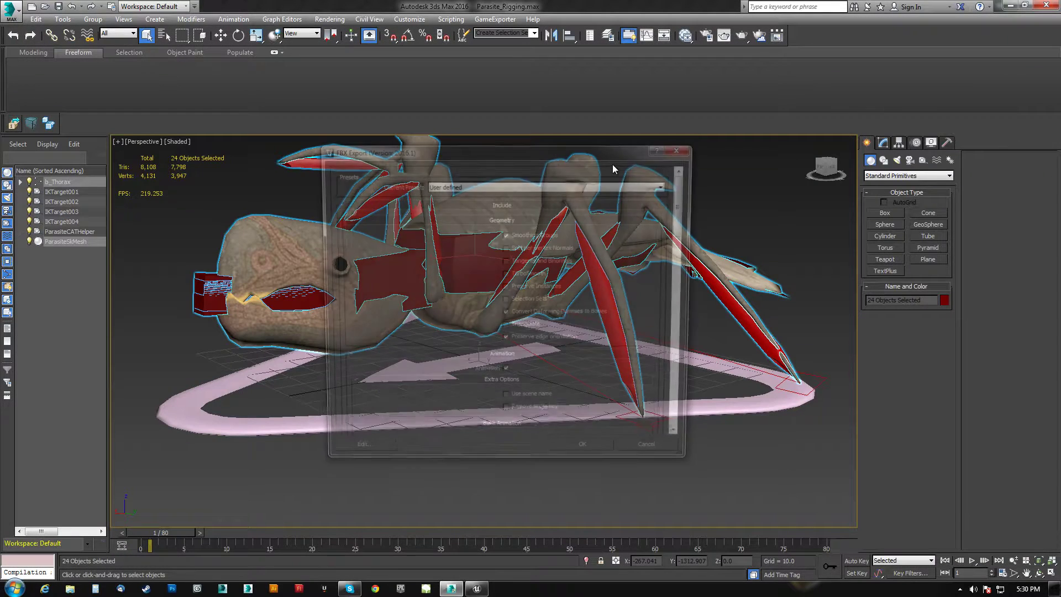
Review the FBX export settings, enable Resample All for the baked animation, and run the export
{"action": "scroll", "coordinate": [672, 204], "scroll_direction": "down", "scroll_amount": 10}
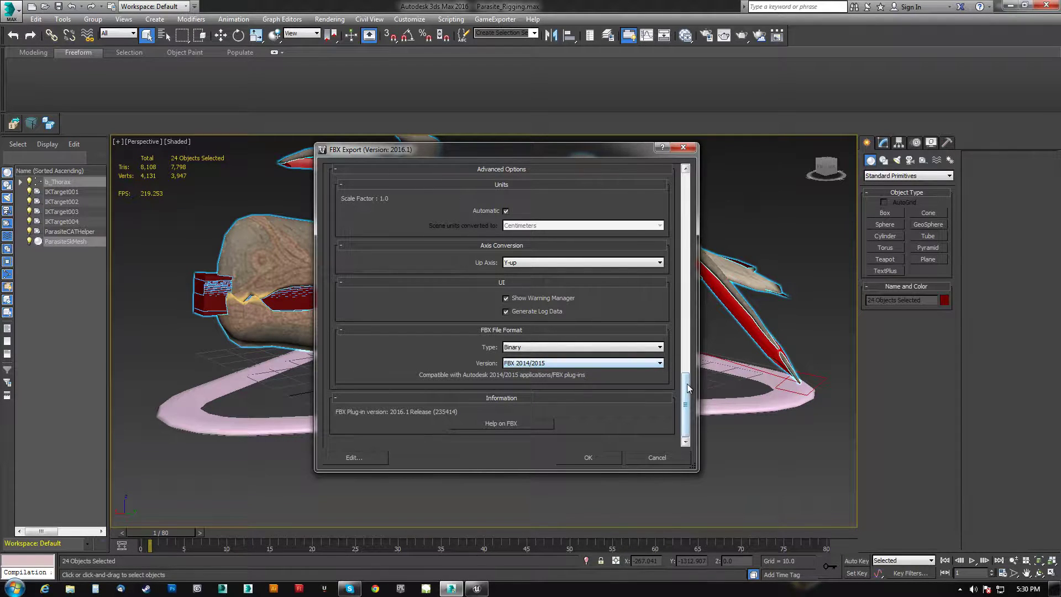
{"action": "left_click_drag", "start_coordinate": [688, 387], "coordinate": [695, 169]}
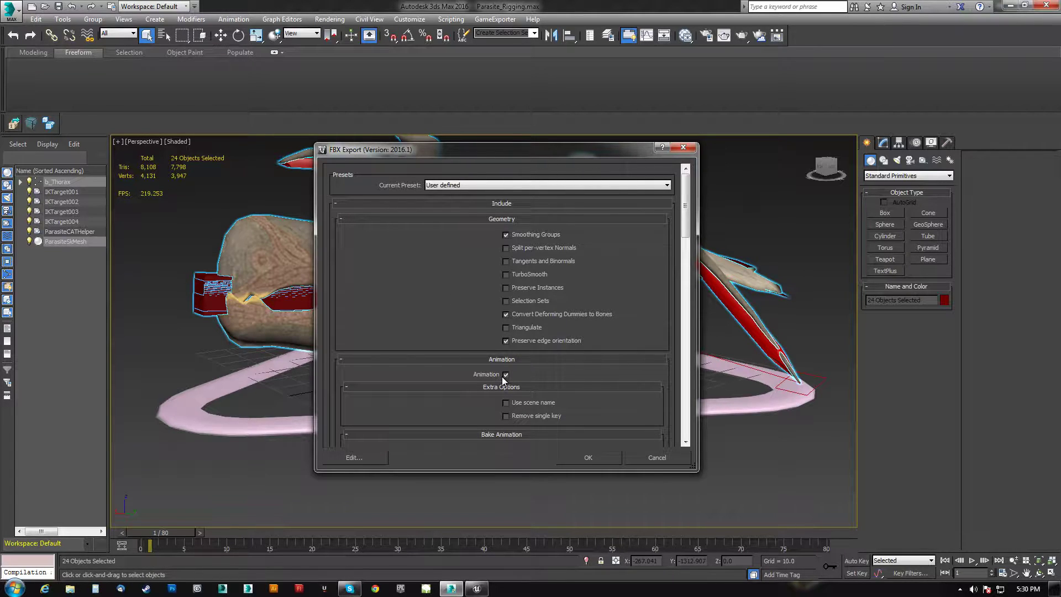
{"action": "scroll", "coordinate": [688, 244], "scroll_direction": "down", "scroll_amount": 5}
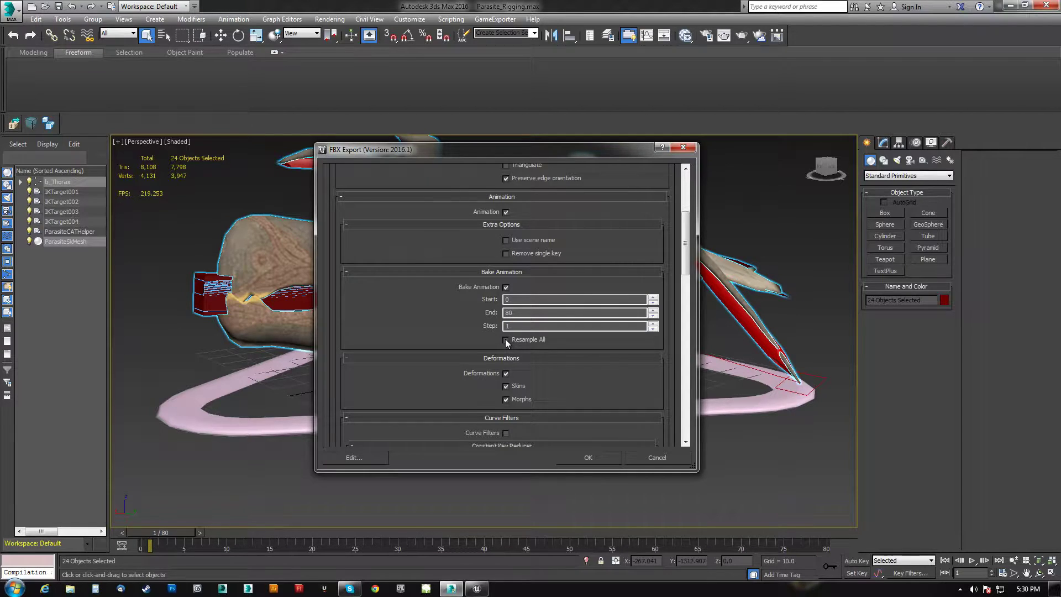
{"action": "left_click", "coordinate": [506, 339]}
{"action": "left_click_drag", "start_coordinate": [686, 239], "coordinate": [687, 192]}
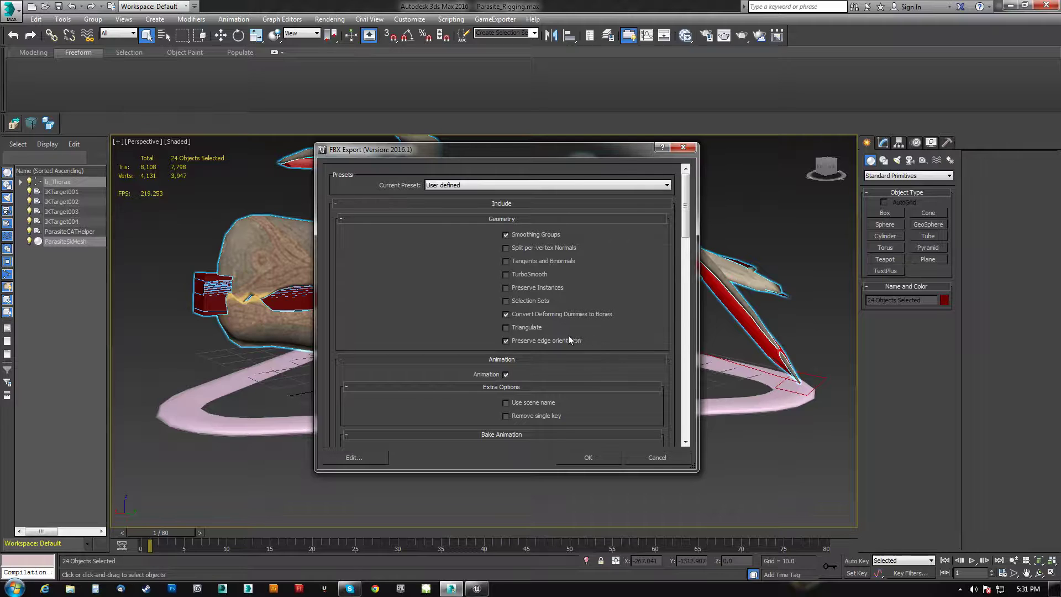
{"action": "left_click_drag", "start_coordinate": [685, 202], "coordinate": [686, 246]}
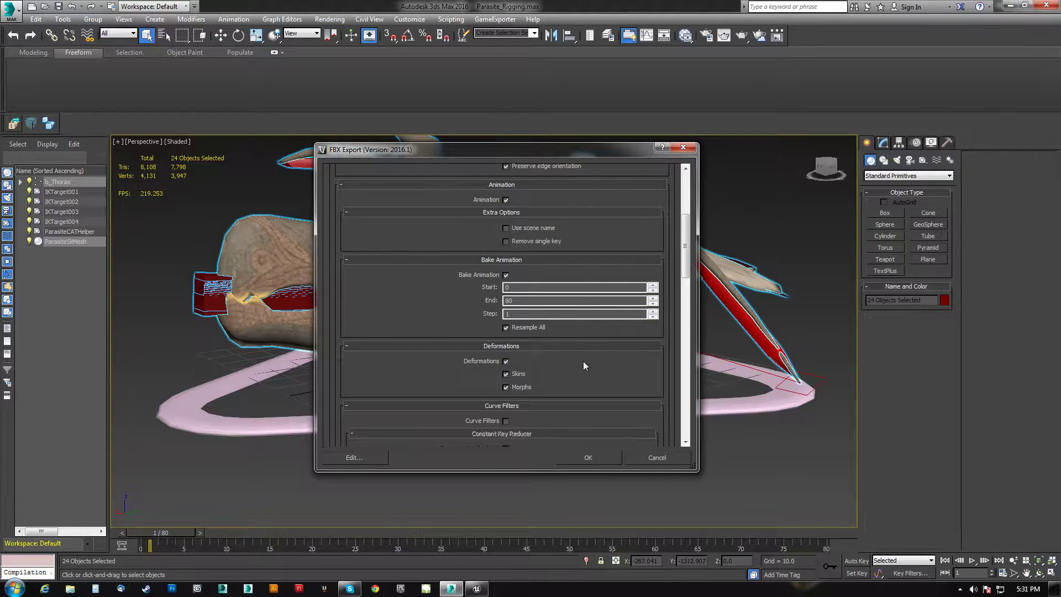
{"action": "left_click_drag", "start_coordinate": [686, 254], "coordinate": [695, 411]}
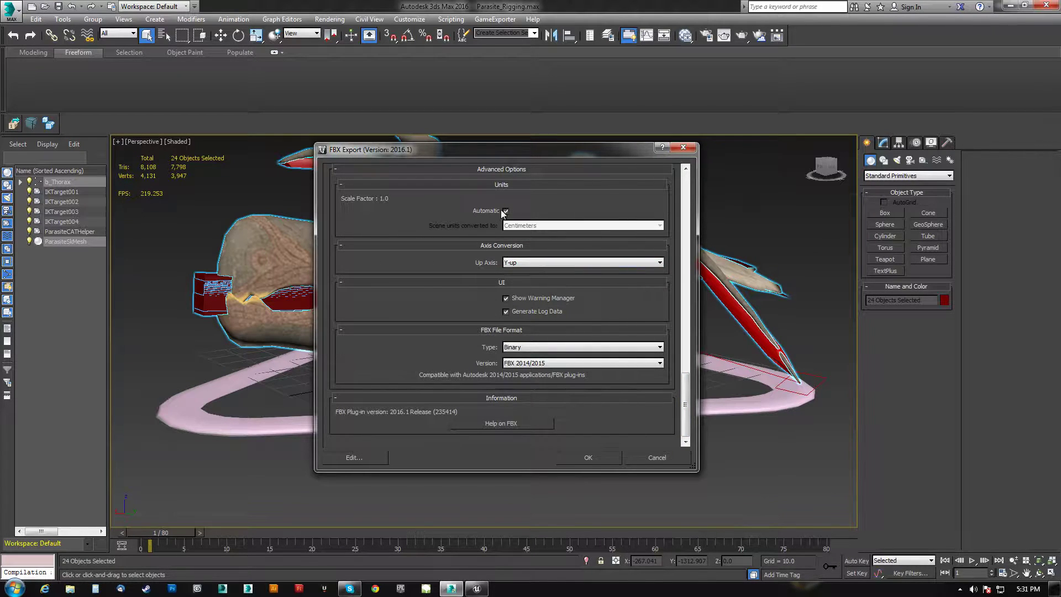
{"action": "left_click", "coordinate": [585, 458]}
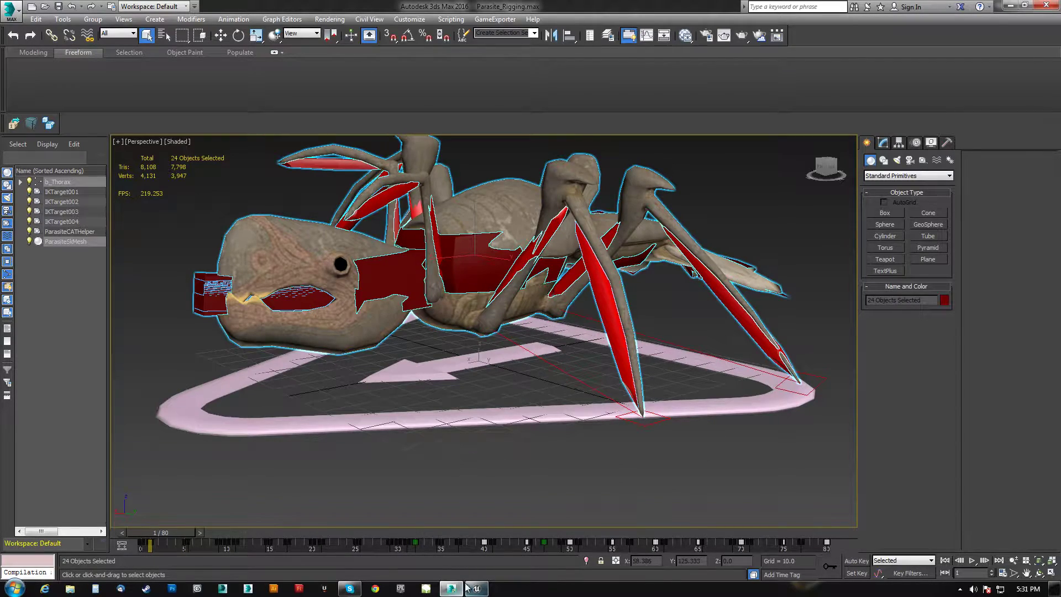
Switch to Unreal Editor and bring Parasite_SkMesh.FBX from the ParasiteCharacter folder into the Parasite Mesh folder, opening its import options
{"action": "left_click", "coordinate": [467, 587]}
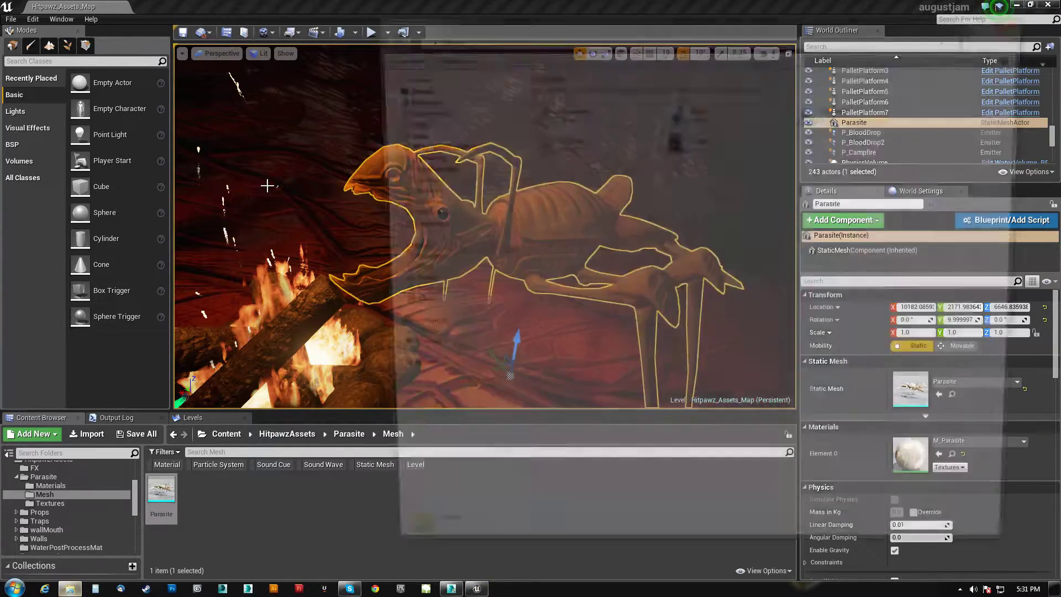
{"action": "left_click", "coordinate": [413, 108]}
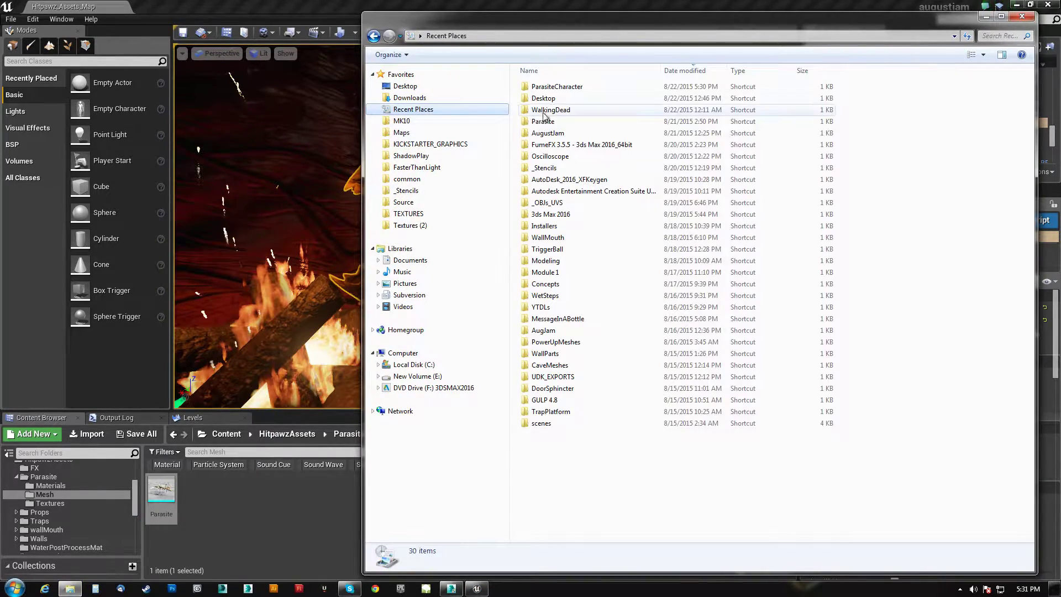
{"action": "double_click", "coordinate": [561, 89]}
{"action": "left_click_drag", "start_coordinate": [571, 27], "coordinate": [792, 35]}
{"action": "left_click", "coordinate": [753, 129]}
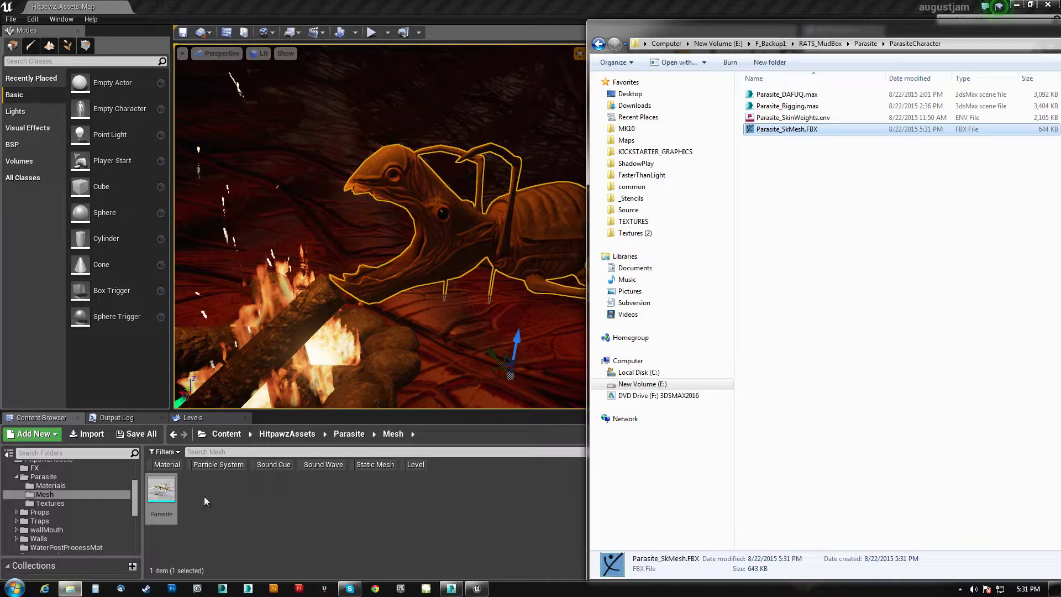
{"action": "left_click_drag", "start_coordinate": [518, 258], "coordinate": [442, 75]}
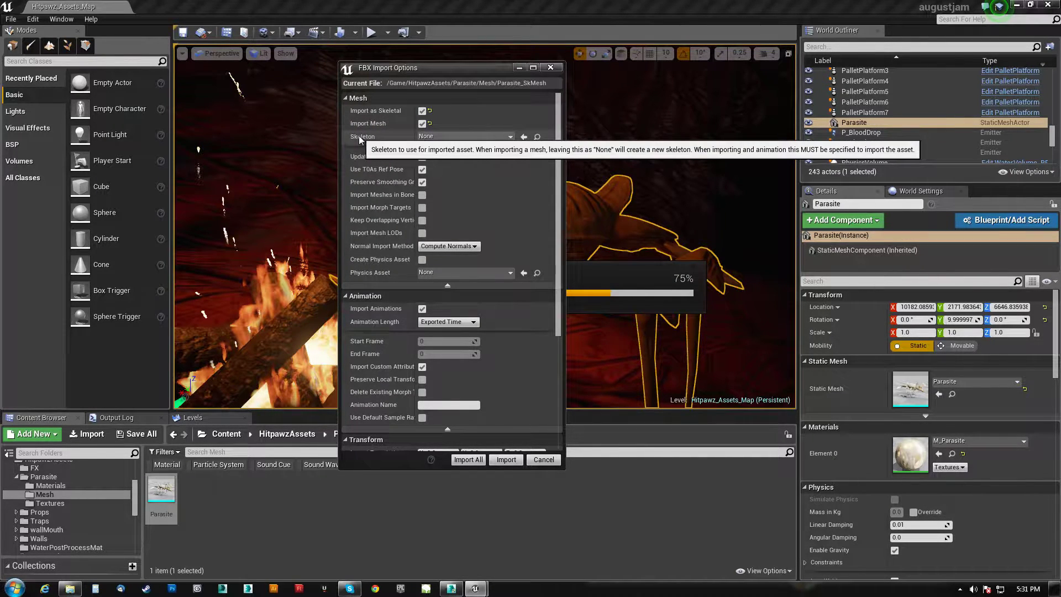
Review the mesh import options, keeping Skeleton at None, Preserve Smoothing Groups enabled and Normal Import Method on Compute Normals
{"action": "left_click", "coordinate": [470, 136]}
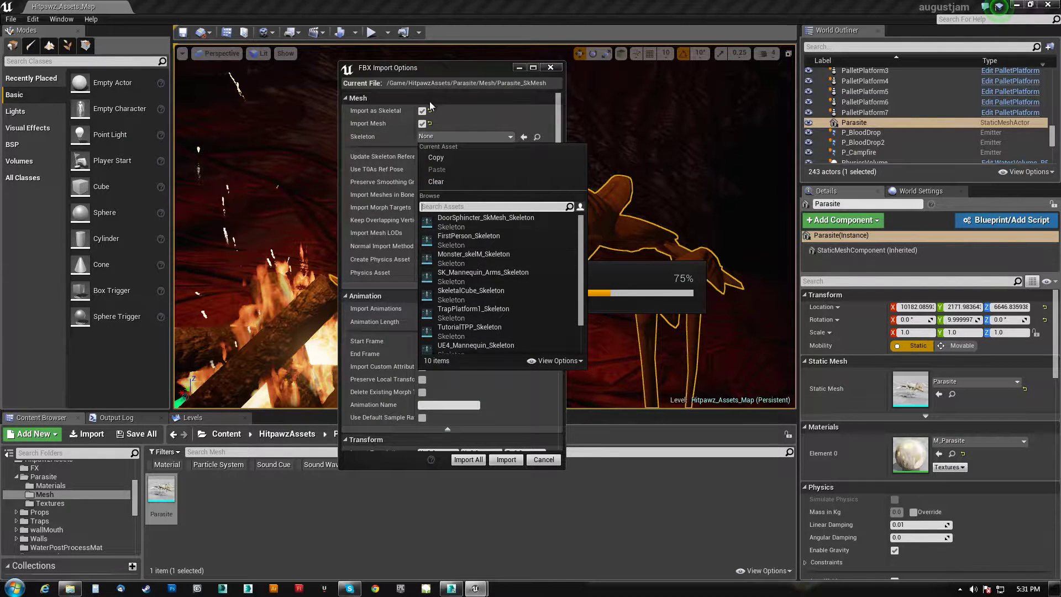
{"action": "left_click", "coordinate": [476, 68]}
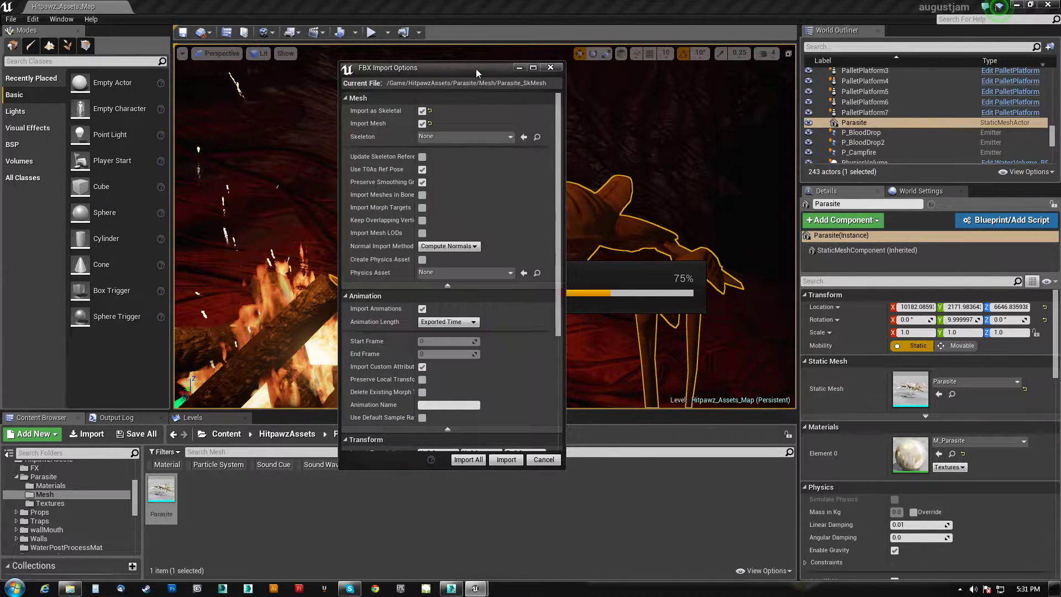
{"action": "left_click_drag", "start_coordinate": [414, 178], "coordinate": [475, 178]}
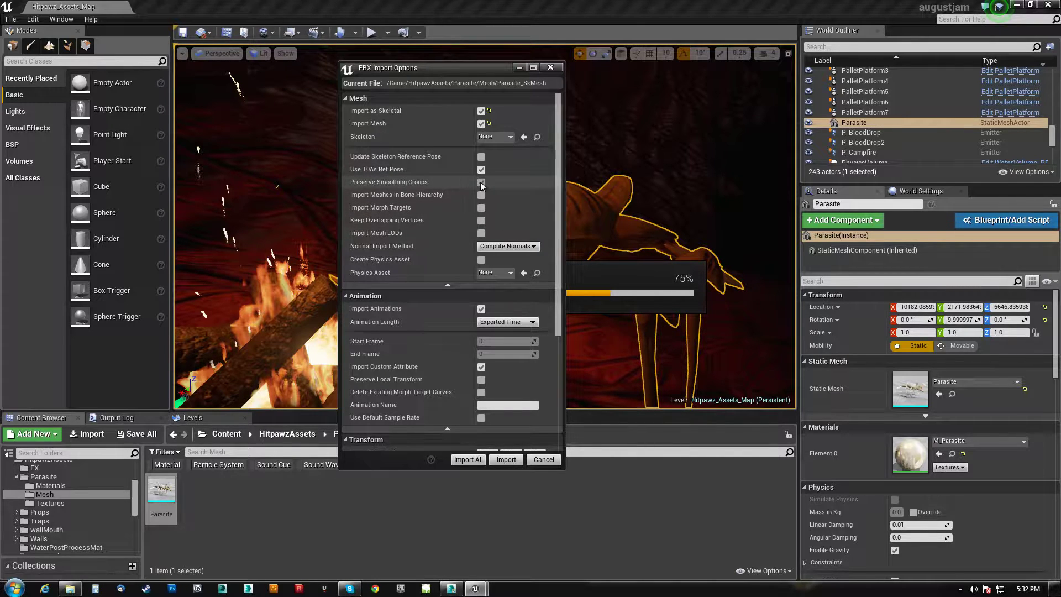
{"action": "left_click", "coordinate": [480, 183]}
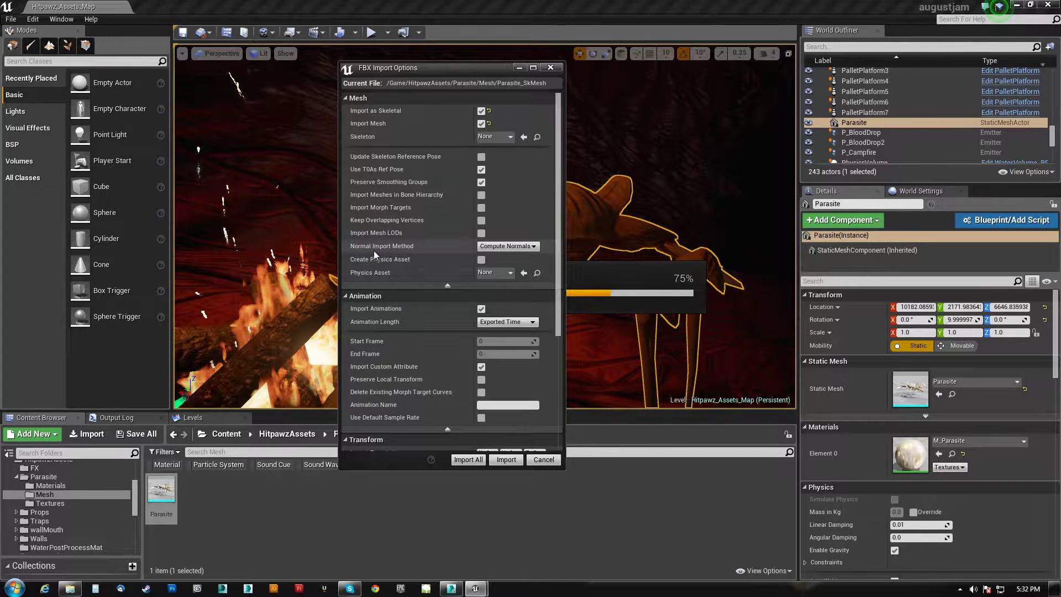
{"action": "left_click", "coordinate": [513, 247]}
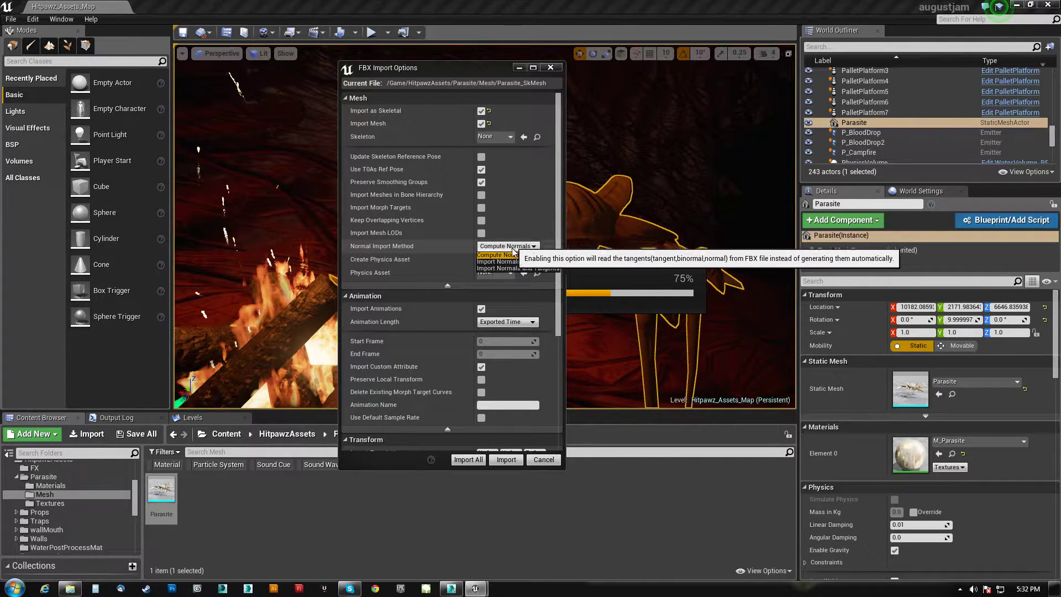
{"action": "left_click", "coordinate": [498, 255]}
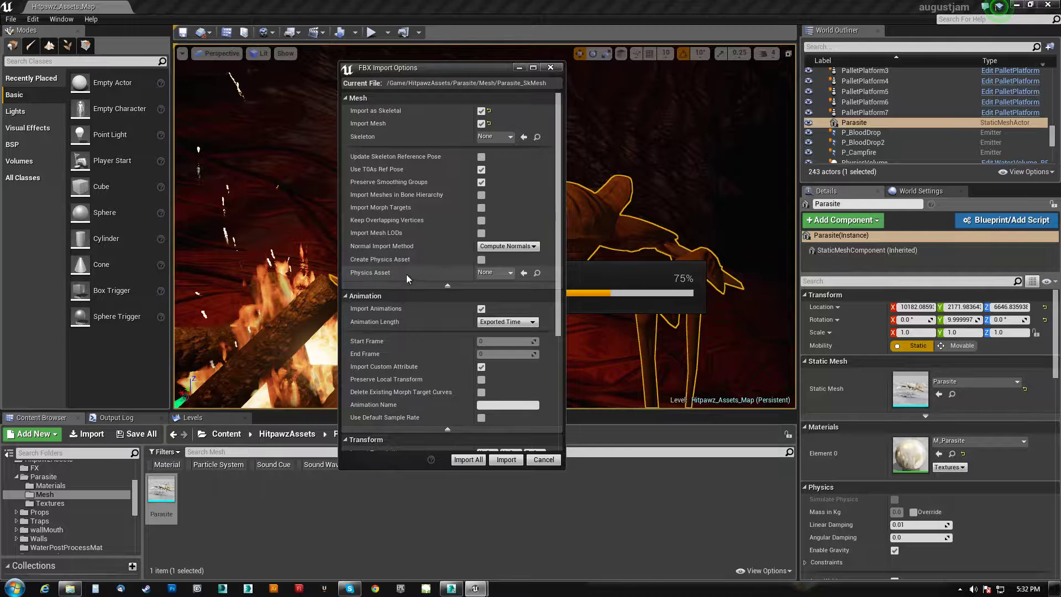
Turn off Import Animations and review the remaining transform, material and miscellaneous import options
{"action": "left_click", "coordinate": [482, 309]}
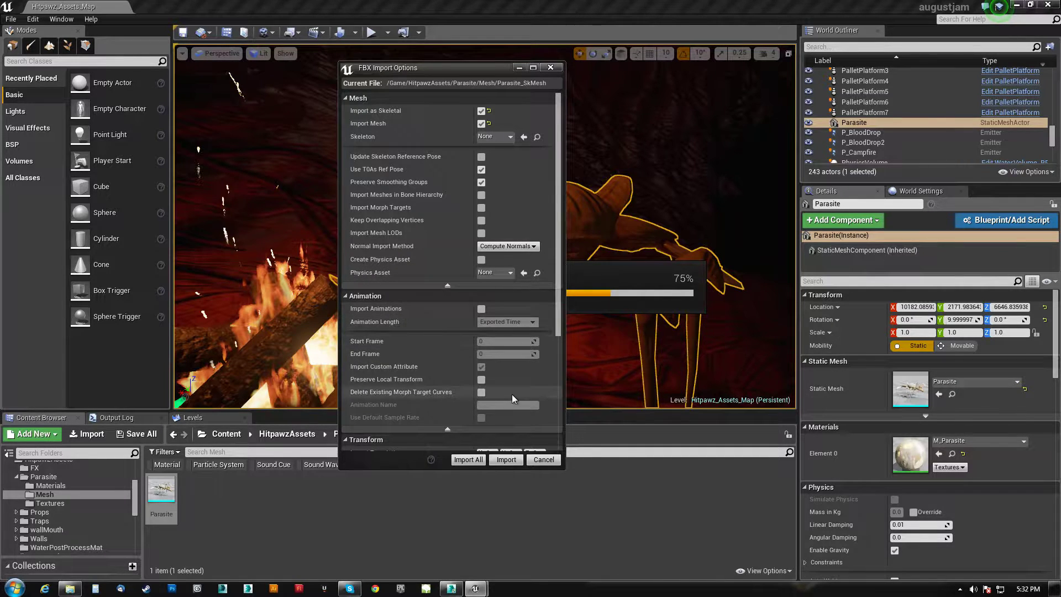
{"action": "left_click_drag", "start_coordinate": [561, 256], "coordinate": [572, 376]}
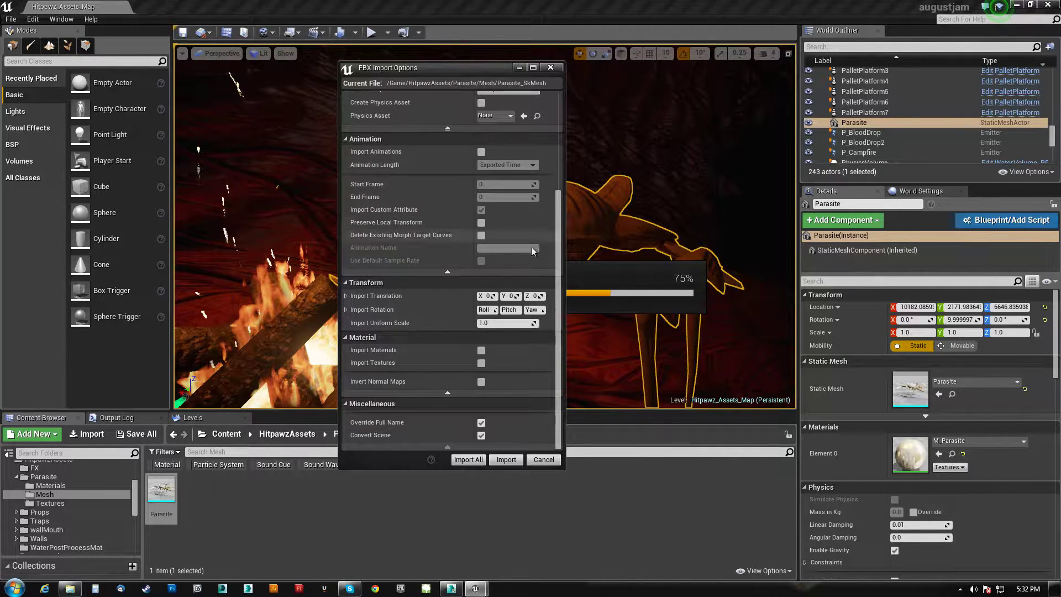
{"action": "left_click_drag", "start_coordinate": [559, 266], "coordinate": [558, 234]}
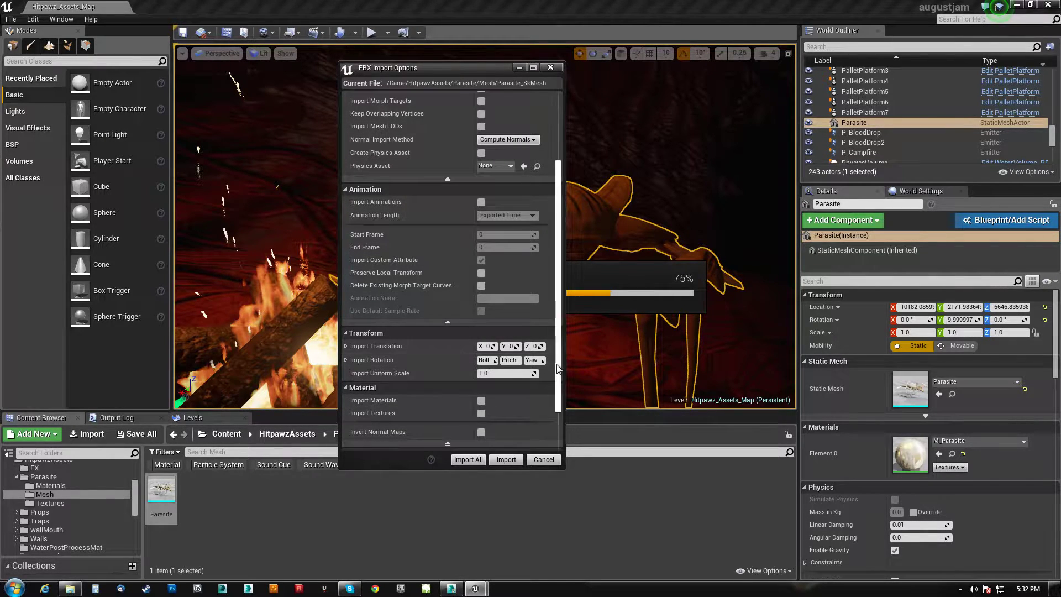
{"action": "scroll", "coordinate": [546, 423], "scroll_direction": "down", "scroll_amount": 3}
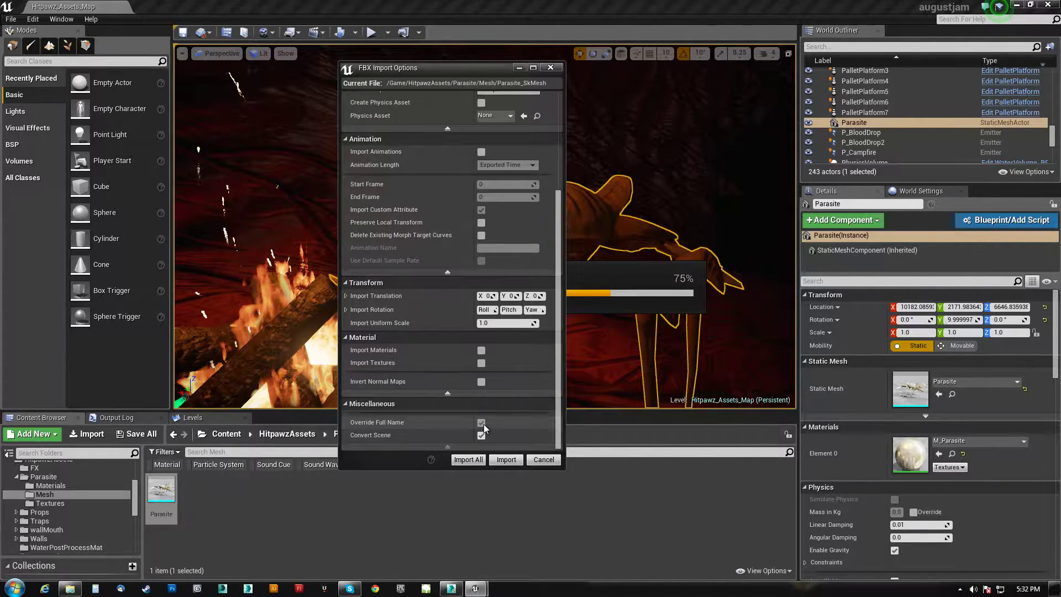
Switch to 3ds Max, select the parasite skin mesh to check its object name, and return to Unreal Editor's import options
{"action": "left_click", "coordinate": [455, 589]}
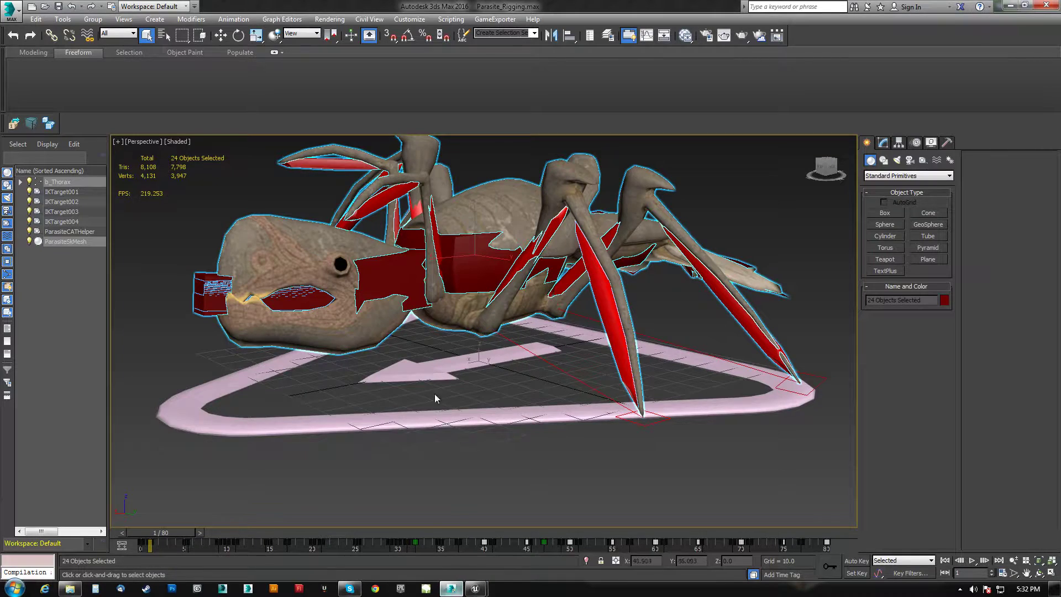
{"action": "scroll", "coordinate": [433, 396], "scroll_direction": "up", "scroll_amount": 3}
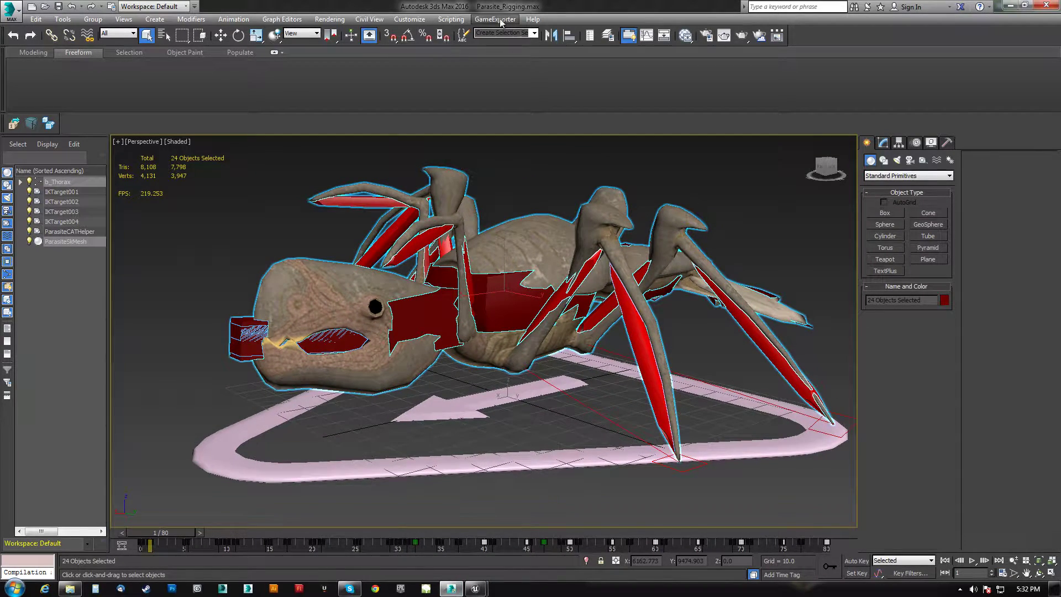
{"action": "left_click", "coordinate": [510, 248]}
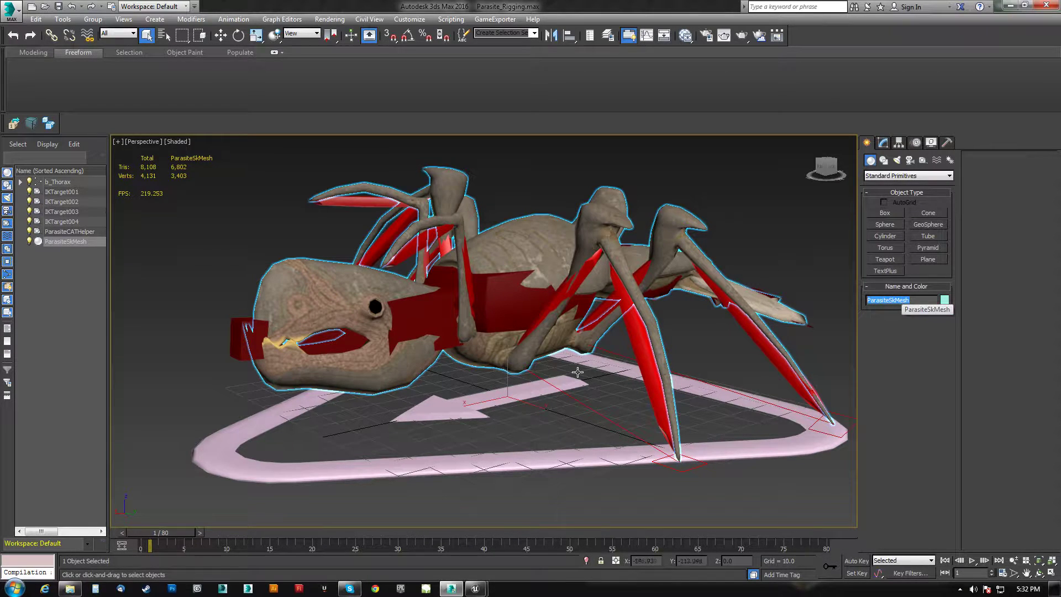
{"action": "mouse_move", "coordinate": [475, 588]}
{"action": "left_click", "coordinate": [507, 498]}
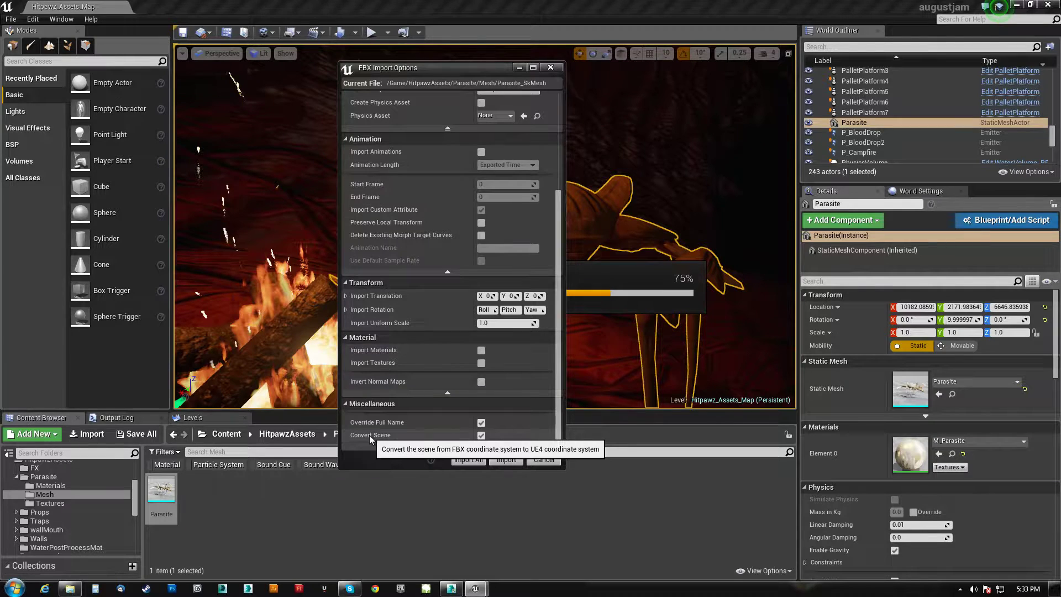
Import the skeletal mesh, open the Parasite_SkMesh asset in its editor and inspect it in the preview
{"action": "left_click", "coordinate": [512, 460]}
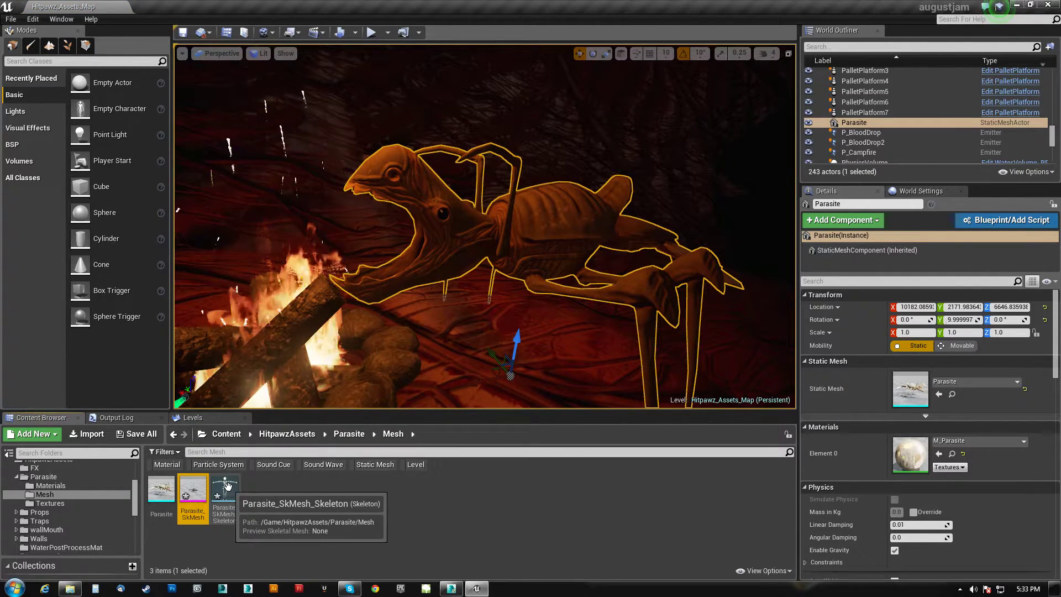
{"action": "double_click", "coordinate": [199, 491]}
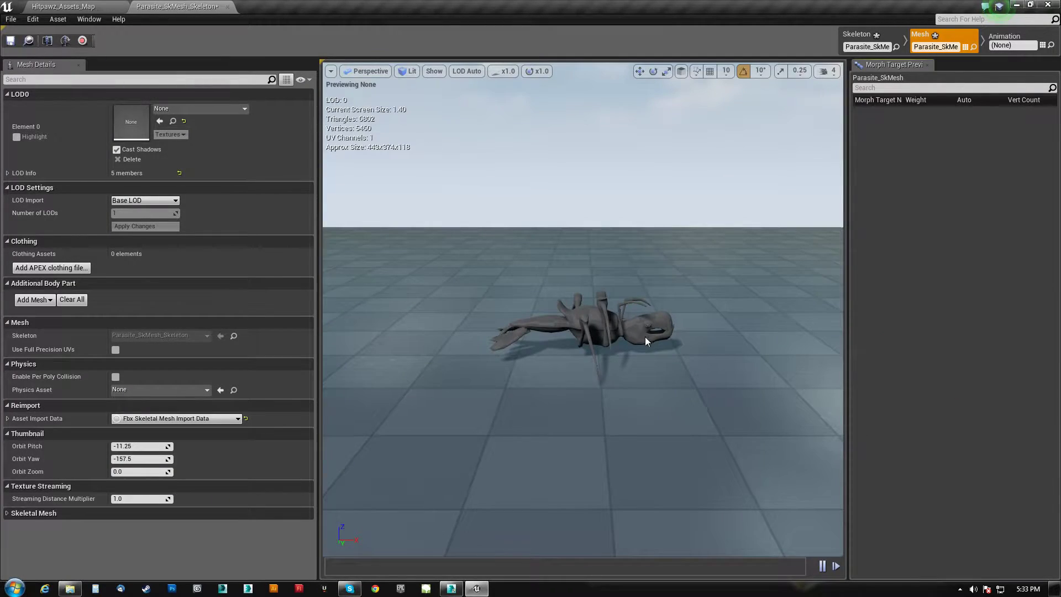
{"action": "mouse_move", "coordinate": [644, 336]}
{"action": "right_mouse_down"}
{"action": "mouse_move", "coordinate": [580, 326]}
{"action": "mouse_move", "coordinate": [691, 365]}
{"action": "mouse_move", "coordinate": [646, 310]}
{"action": "mouse_move", "coordinate": [635, 315]}
{"action": "mouse_move", "coordinate": [697, 315]}
{"action": "mouse_move", "coordinate": [652, 326]}
{"action": "mouse_move", "coordinate": [713, 315]}
{"action": "mouse_move", "coordinate": [608, 304]}
{"action": "mouse_move", "coordinate": [624, 276]}
{"action": "mouse_move", "coordinate": [718, 342]}
{"action": "mouse_move", "coordinate": [646, 309]}
{"action": "mouse_move", "coordinate": [608, 326]}
{"action": "mouse_move", "coordinate": [674, 353]}
{"action": "mouse_move", "coordinate": [641, 315]}
{"action": "mouse_move", "coordinate": [646, 299]}
{"action": "mouse_move", "coordinate": [644, 337]}
{"action": "right_mouse_up"}
Examine the imported skeleton's bone hierarchy, stepping through the abdomen bones and the b_Thorax root in the preview
{"action": "left_click", "coordinate": [869, 42]}
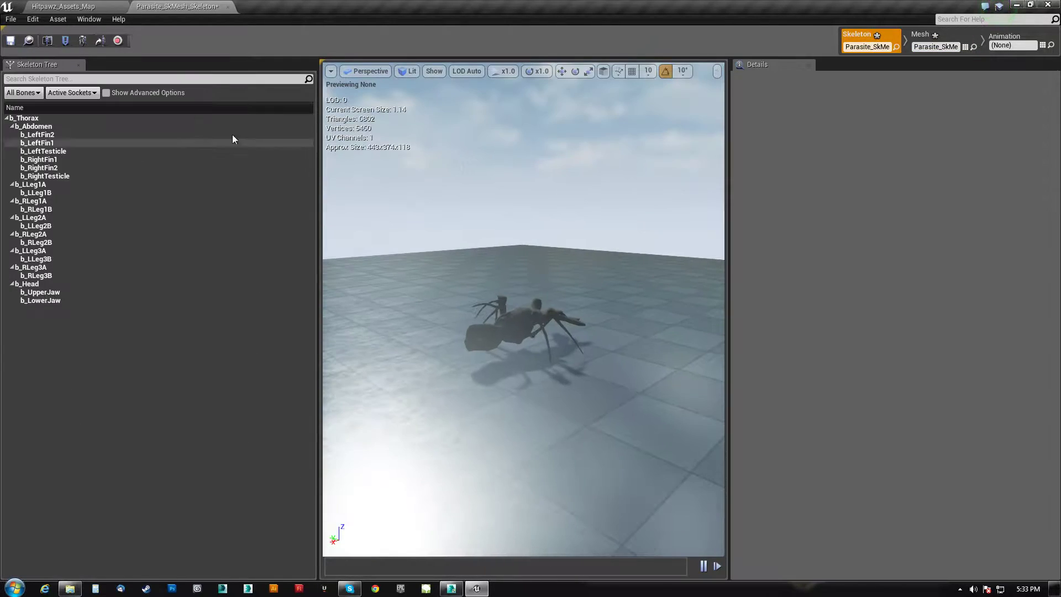
{"action": "left_click", "coordinate": [46, 143]}
{"action": "key", "text": "Down"}
{"action": "key", "text": "Down"}
{"action": "key", "text": "Down"}
{"action": "key", "text": "Down"}
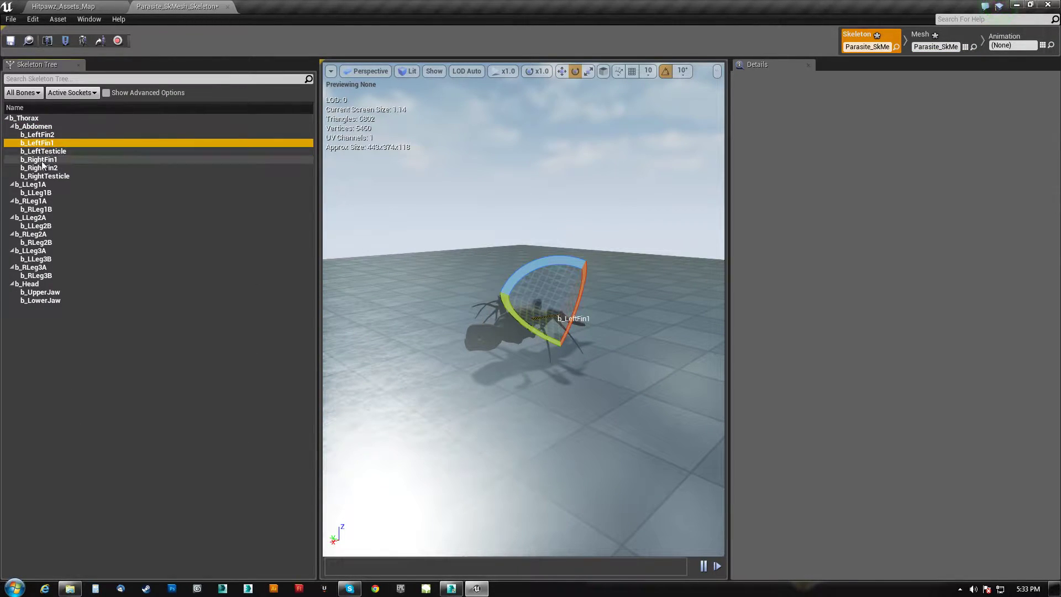
{"action": "left_click", "coordinate": [33, 122]}
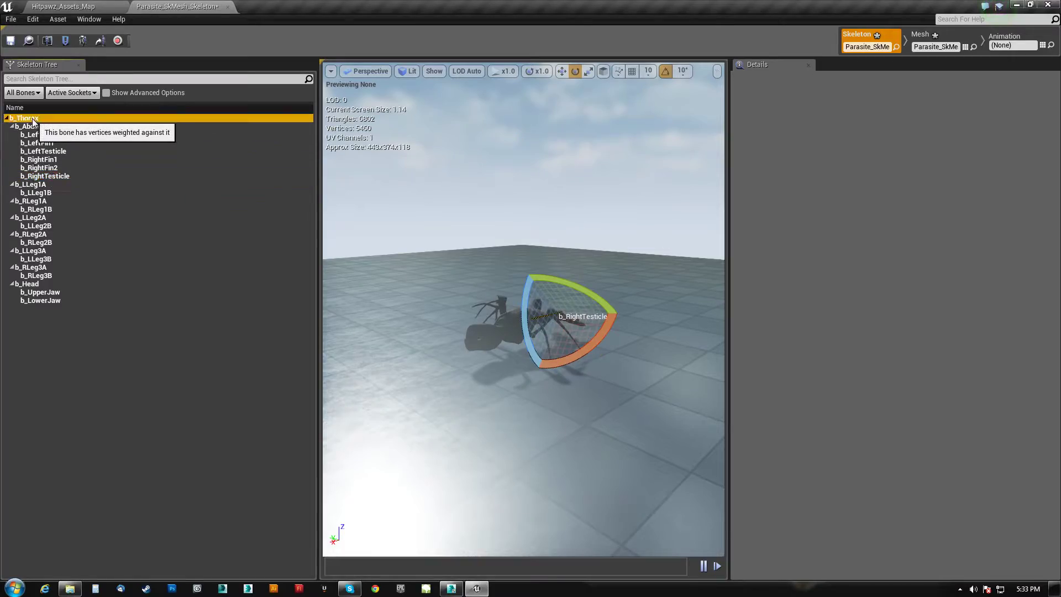
{"action": "key", "text": "f"}
{"action": "left_click_drag", "start_coordinate": [635, 309], "coordinate": [360, 373], "text": "alt"}
Assign the M_Parasite material from the Parasite Materials folder to Element 0 of the skeletal mesh and check the preview
{"action": "left_click", "coordinate": [929, 38]}
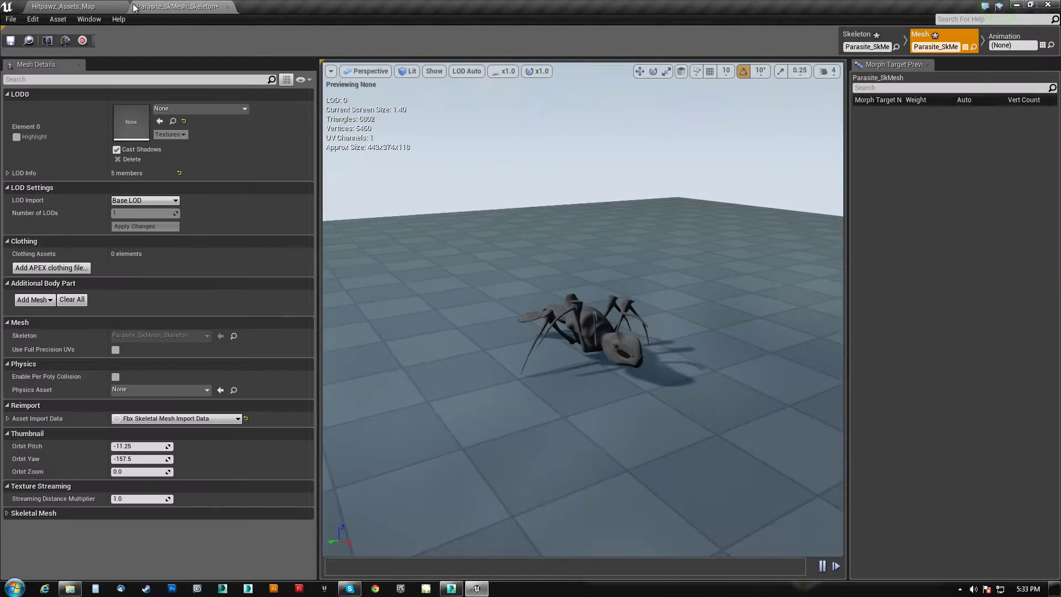
{"action": "left_click", "coordinate": [83, 6]}
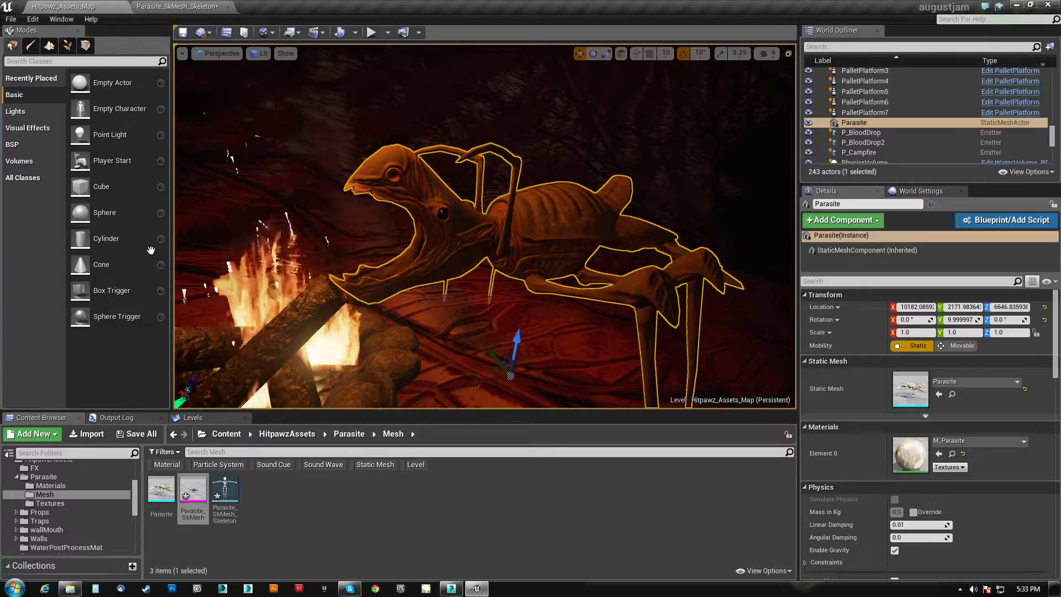
{"action": "left_click", "coordinate": [50, 485]}
{"action": "left_click", "coordinate": [161, 489]}
{"action": "left_click", "coordinate": [204, 8]}
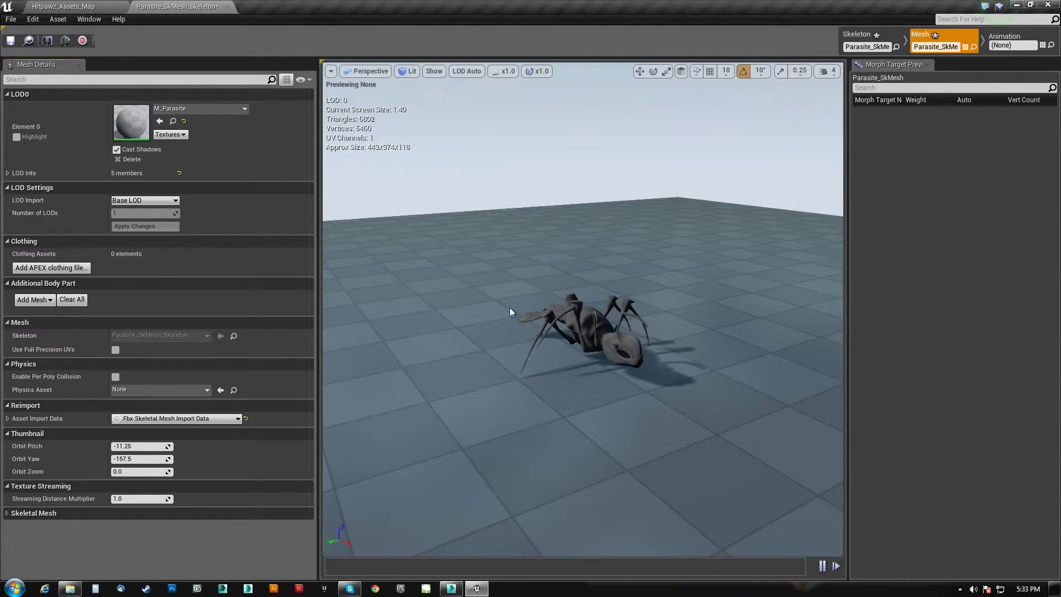
{"action": "right_click_drag", "start_coordinate": [650, 365], "coordinate": [685, 397]}
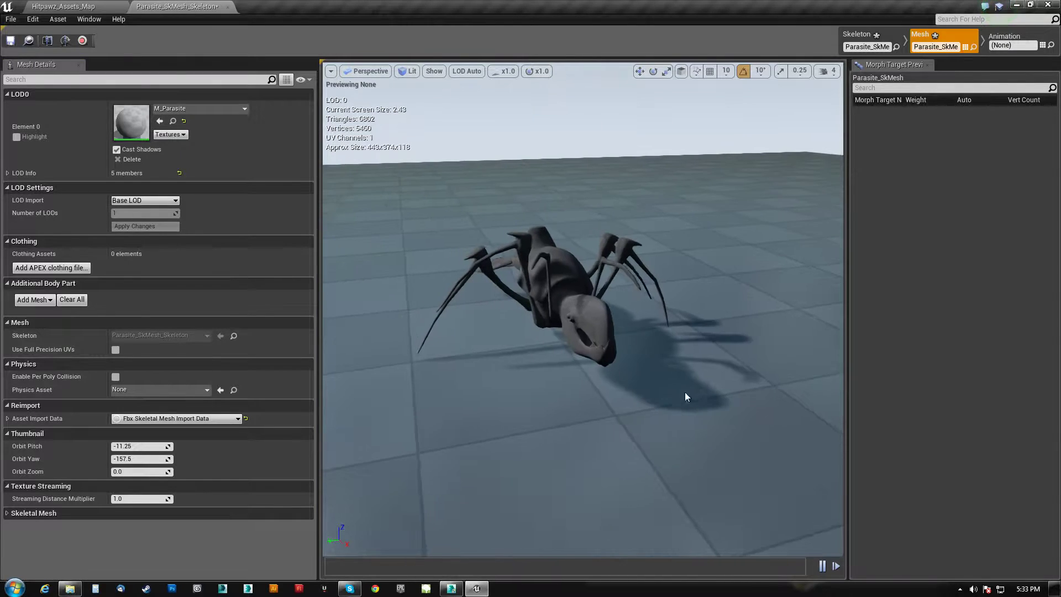
Switch to 3ds Max and select the b_Thorax bone with its full hierarchy, leaving out the skin mesh
{"action": "left_click", "coordinate": [450, 588]}
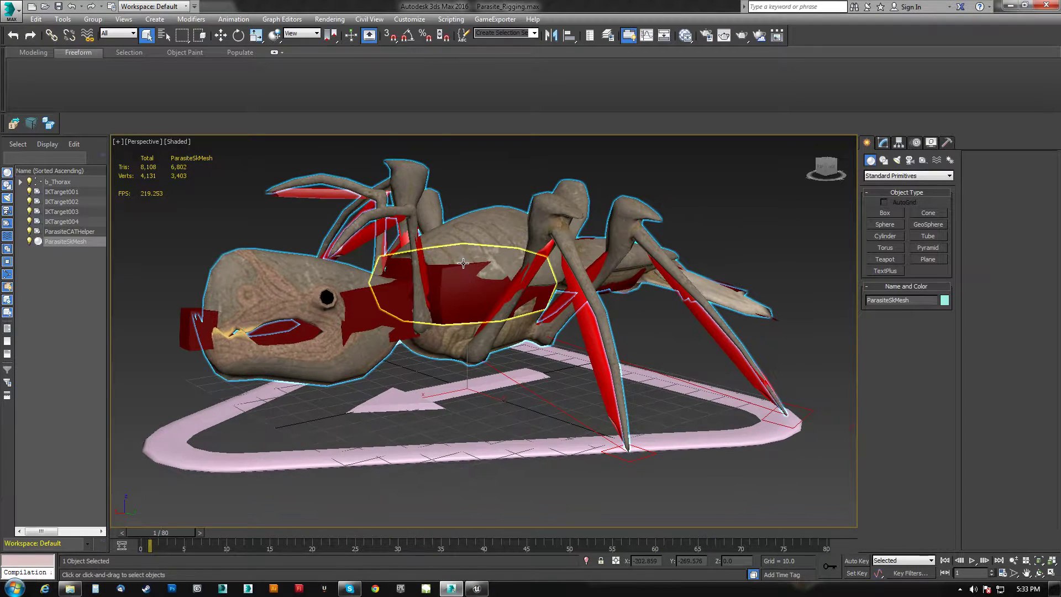
{"action": "scroll", "coordinate": [460, 306], "scroll_direction": "up", "scroll_amount": 2}
{"action": "left_click", "coordinate": [486, 313]}
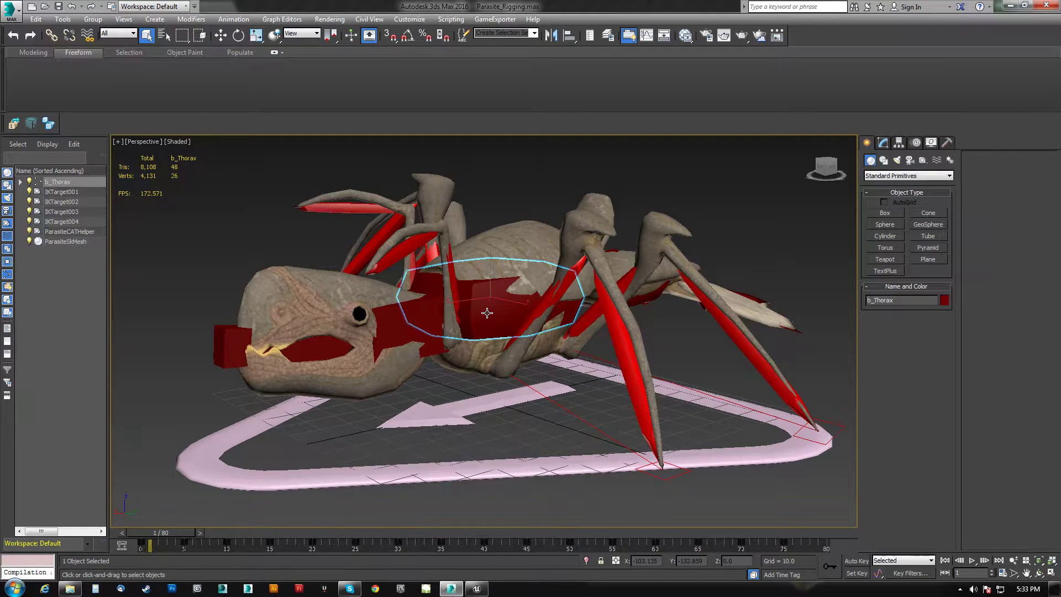
{"action": "double_click", "coordinate": [486, 313]}
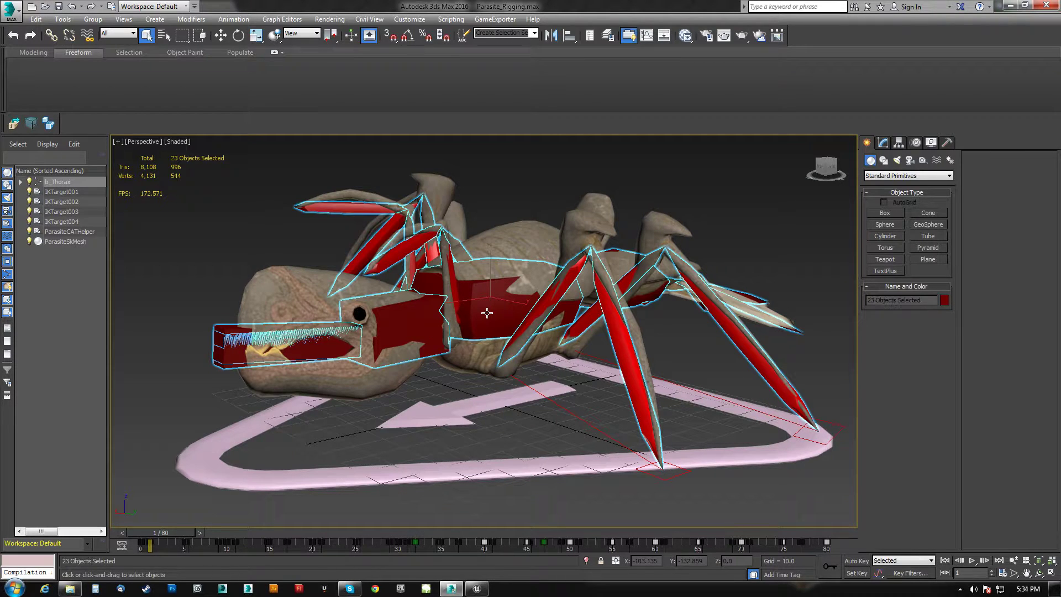
Start exporting the selected bones as FBX and create a Parasite_AnimsFBX folder inside ParasiteCharacter
{"action": "left_click", "coordinate": [13, 125]}
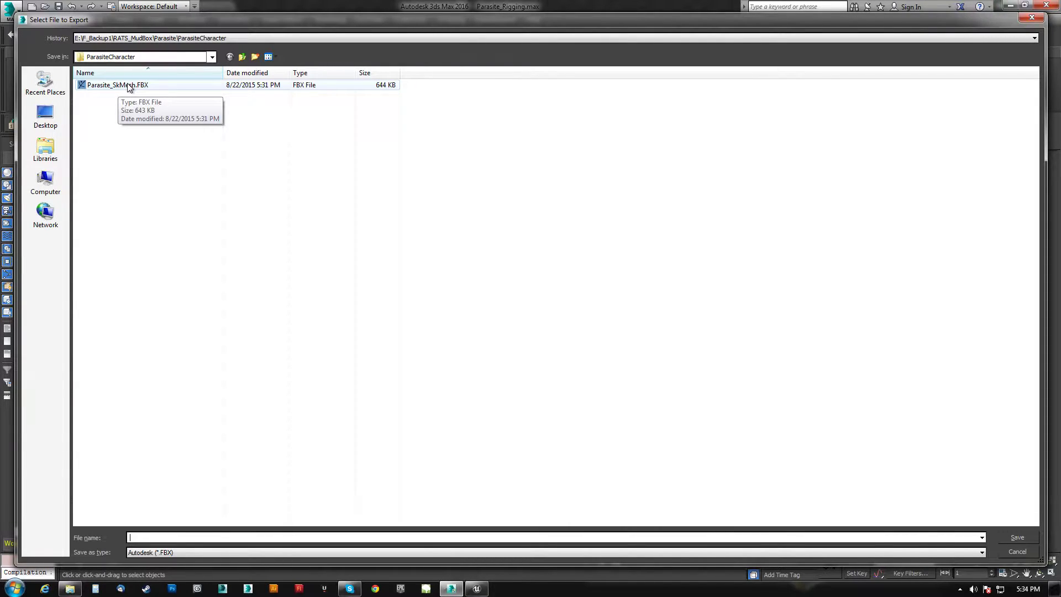
{"action": "left_click", "coordinate": [255, 56]}
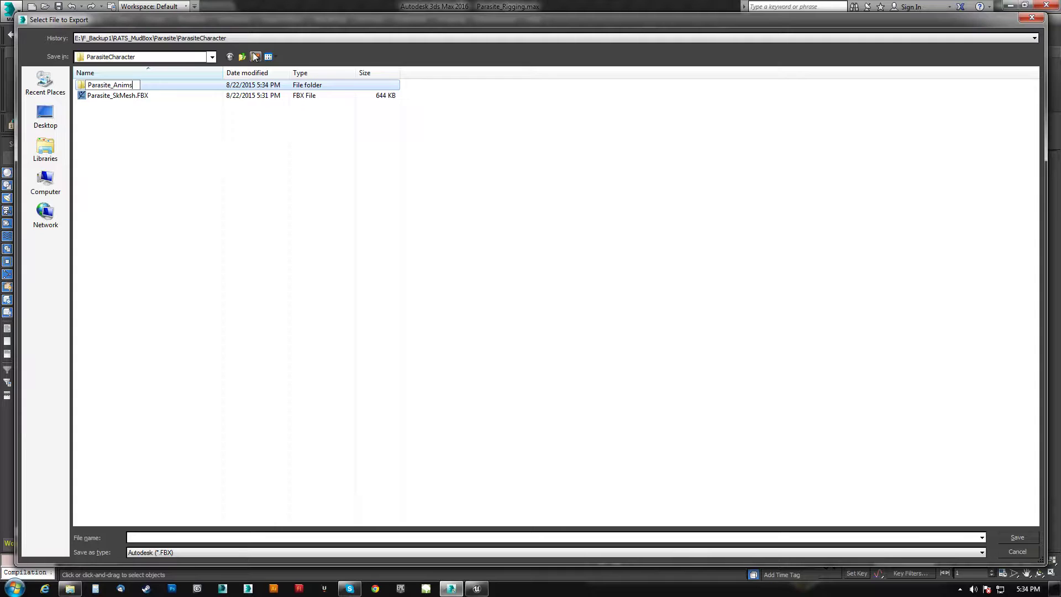
{"action": "type", "text": "Parasite_AnimsFBX"}
{"action": "key", "text": "Return"}
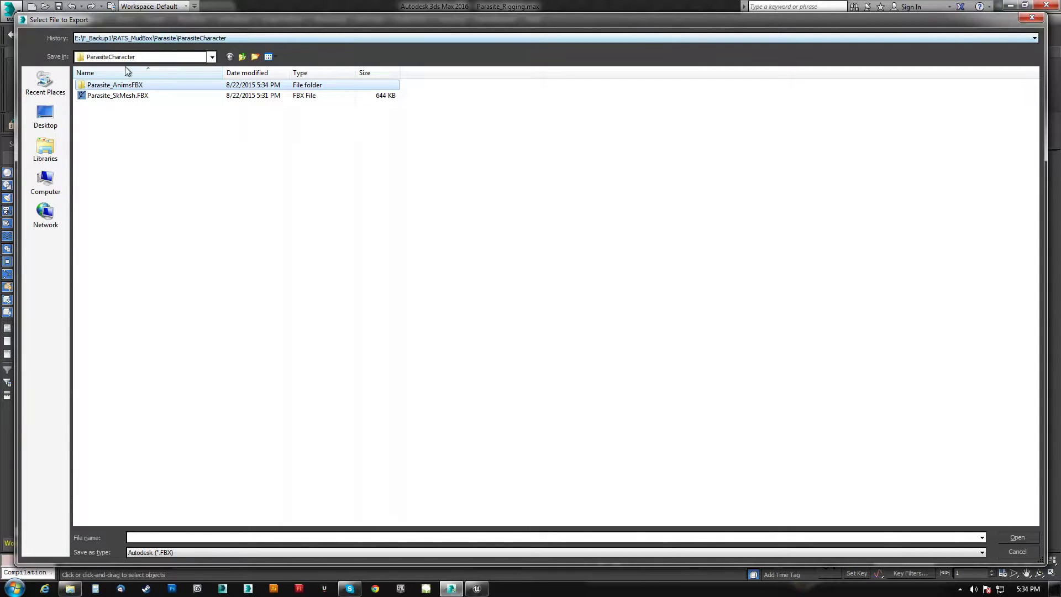
Export the bone animation into the Parasite_AnimsFBX folder as Anim_Parasite_Sneak with the existing FBX settings
{"action": "key", "text": "Return"}
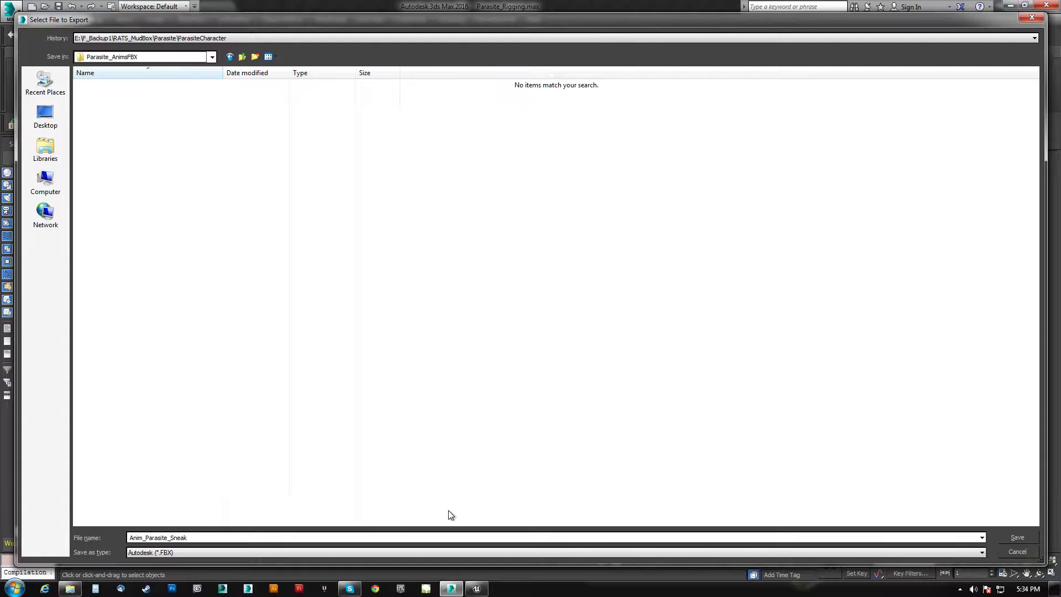
{"action": "left_click", "coordinate": [1030, 535]}
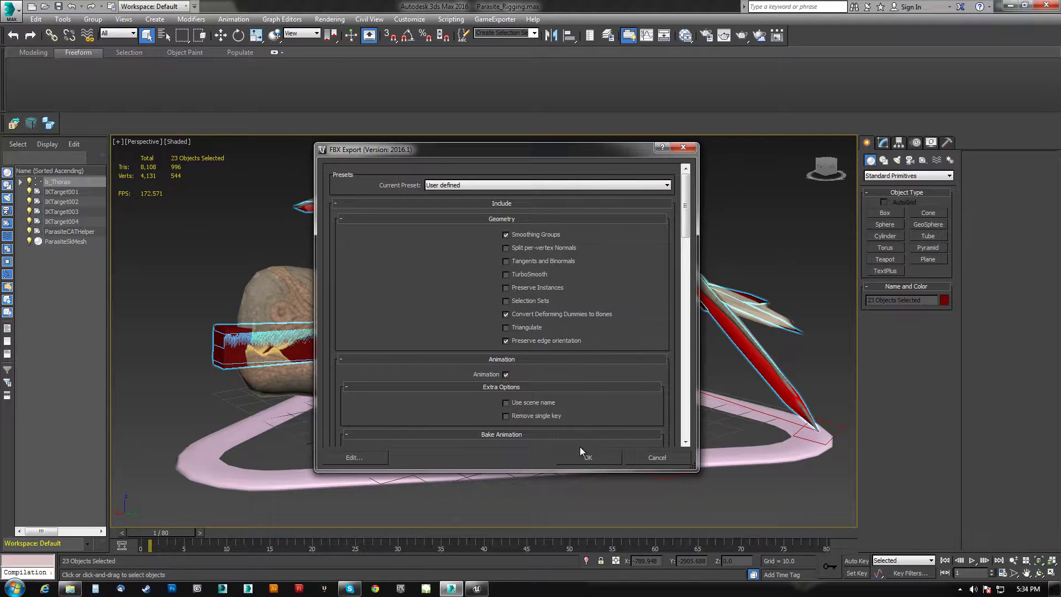
{"action": "left_click", "coordinate": [585, 458]}
Select b_Thorax alone, set its Sneak animation layer to Ignore, and move the timeline to frame 0
{"action": "left_click", "coordinate": [492, 308]}
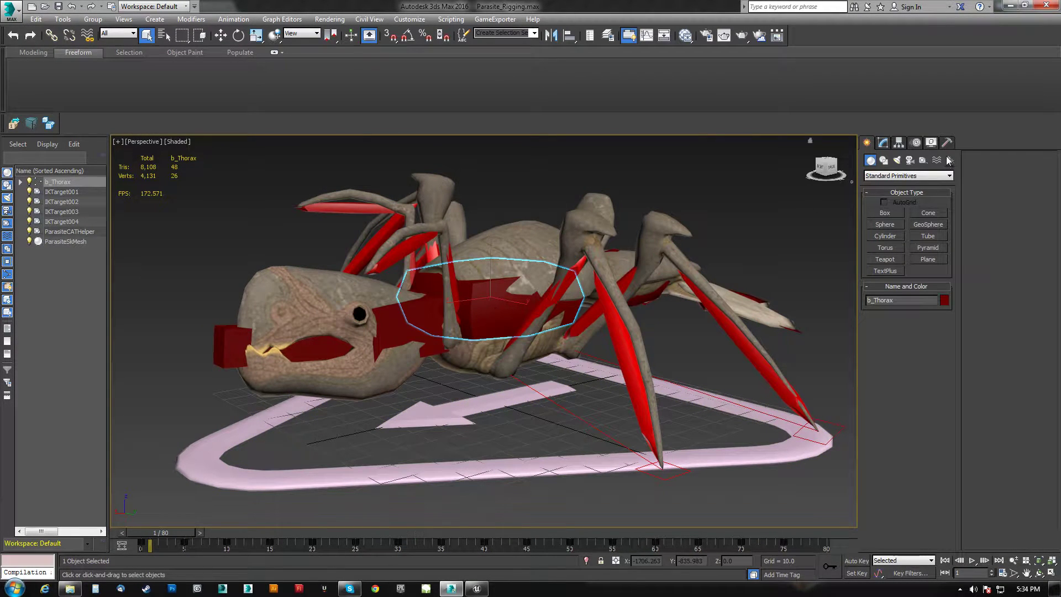
{"action": "left_click", "coordinate": [899, 143]}
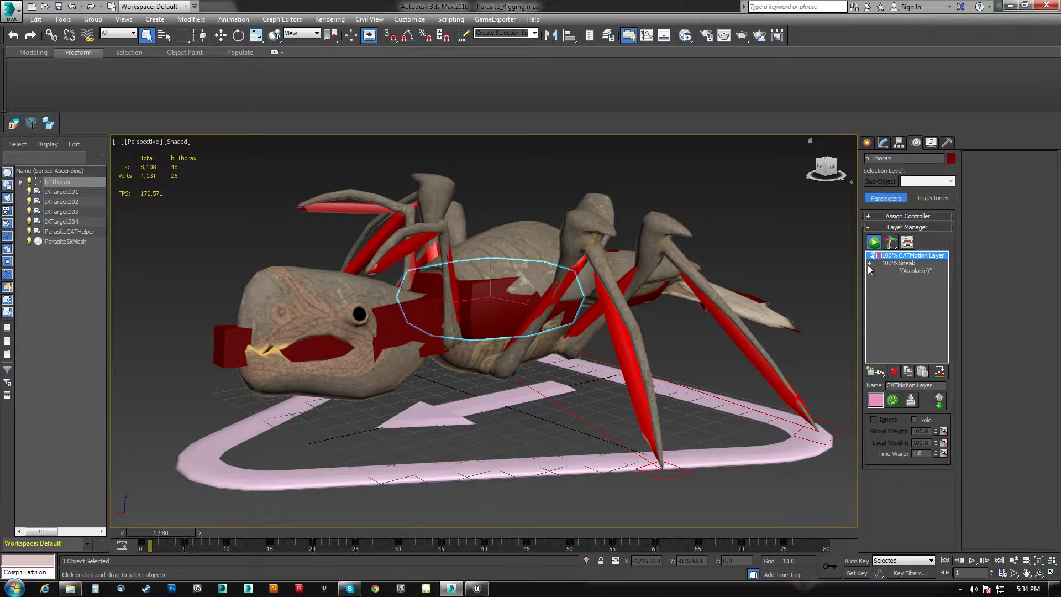
{"action": "left_click", "coordinate": [901, 263]}
{"action": "left_click", "coordinate": [873, 420]}
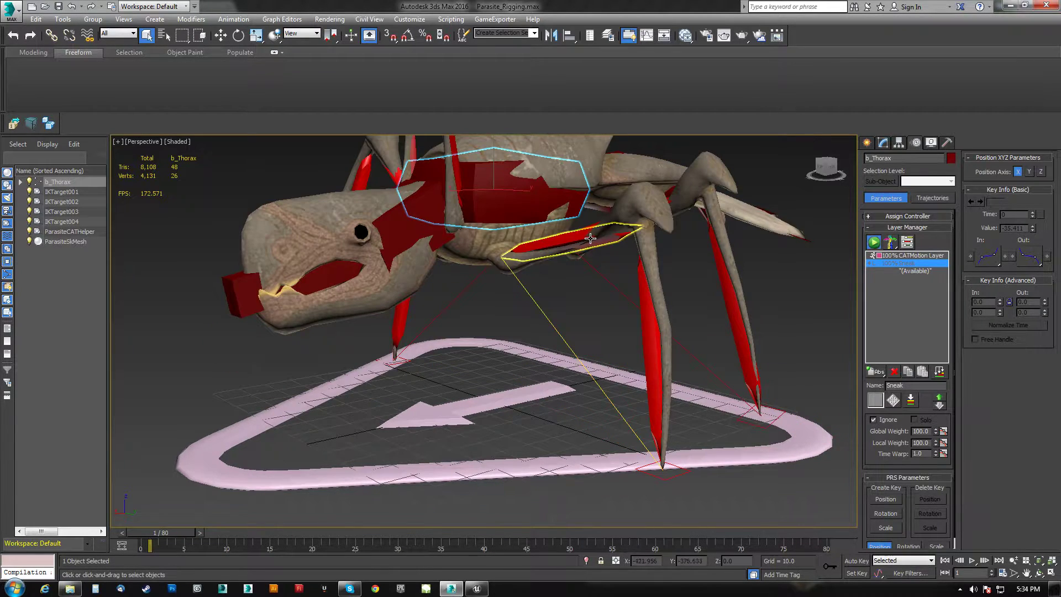
{"action": "scroll", "coordinate": [591, 238], "scroll_direction": "down", "scroll_amount": 4}
{"action": "mouse_move", "coordinate": [165, 532]}
{"action": "left_mouse_down"}
{"action": "mouse_move", "coordinate": [761, 520]}
{"action": "mouse_move", "coordinate": [150, 542]}
{"action": "left_mouse_up"}
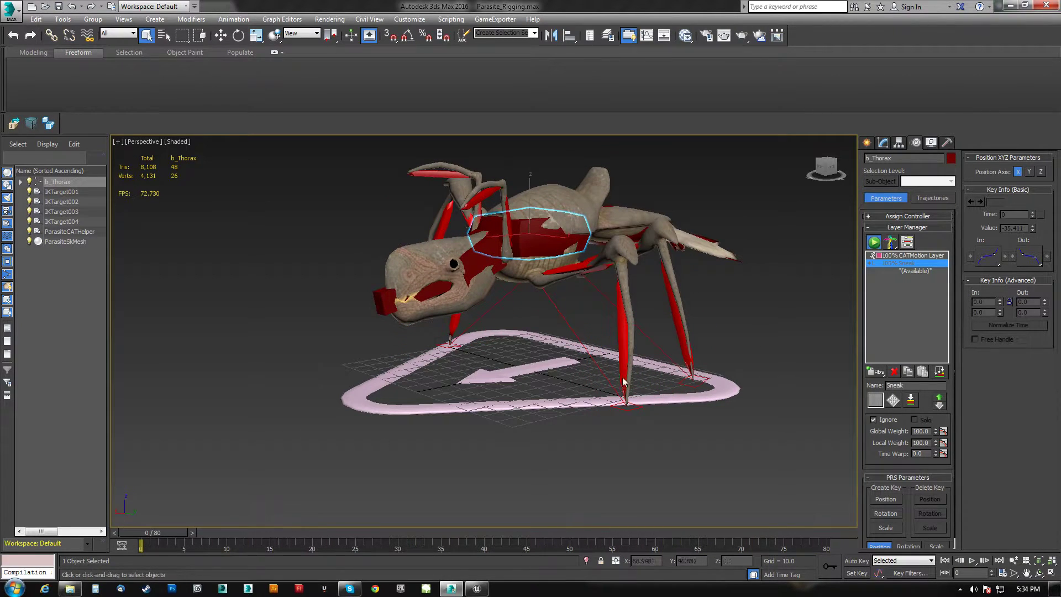
Select the b_Thorax bone hierarchy and export it as Anim_Parasite_Run FBX into Parasite_AnimsFBX with the existing settings
{"action": "double_click", "coordinate": [519, 244]}
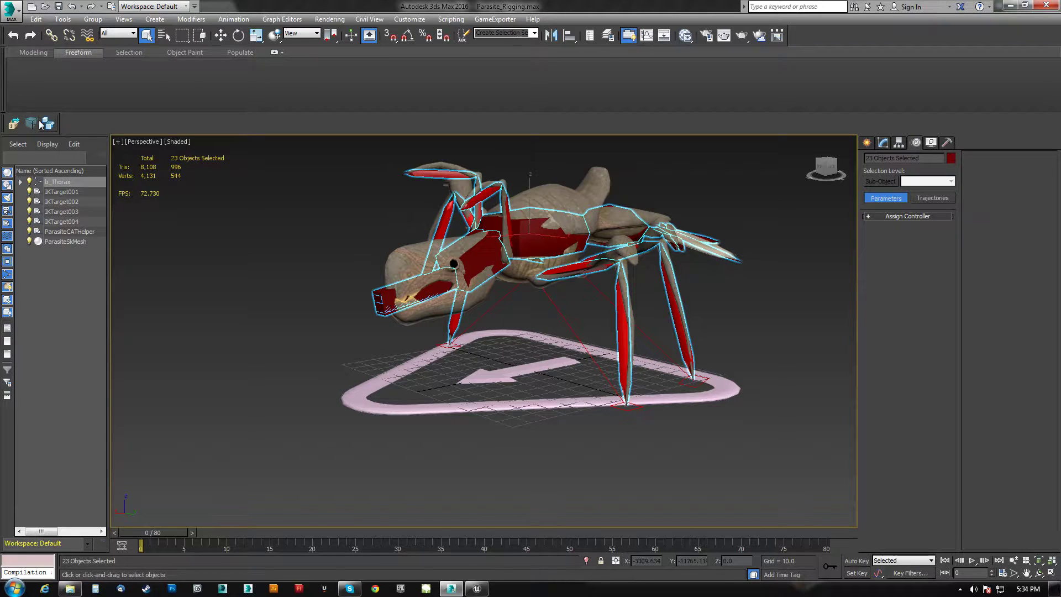
{"action": "left_click", "coordinate": [20, 124]}
{"action": "left_click", "coordinate": [142, 88]}
{"action": "left_click", "coordinate": [175, 537]}
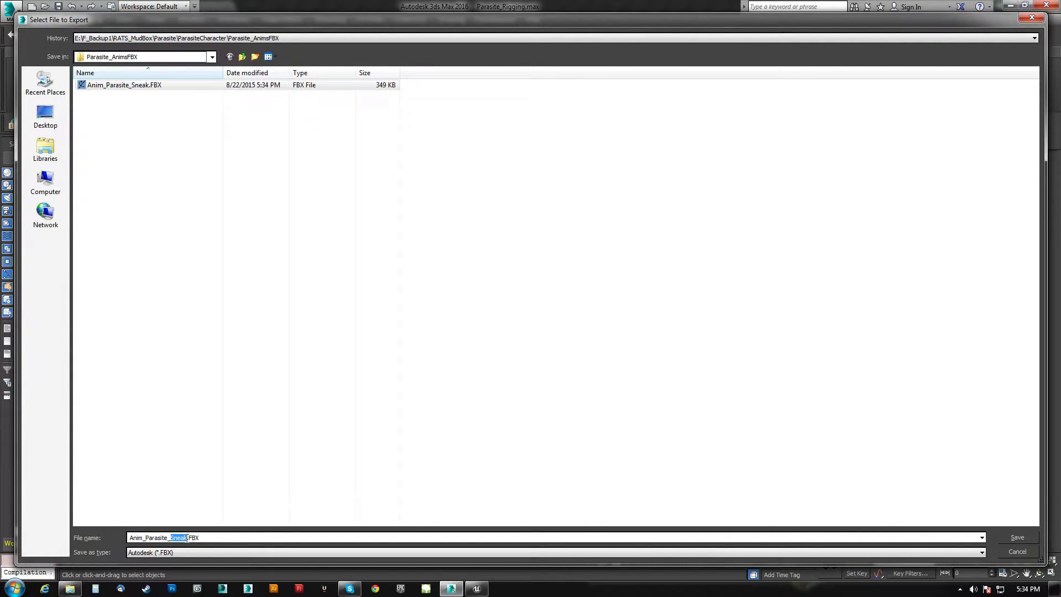
{"action": "left_click", "coordinate": [1005, 536]}
{"action": "left_click", "coordinate": [588, 457]}
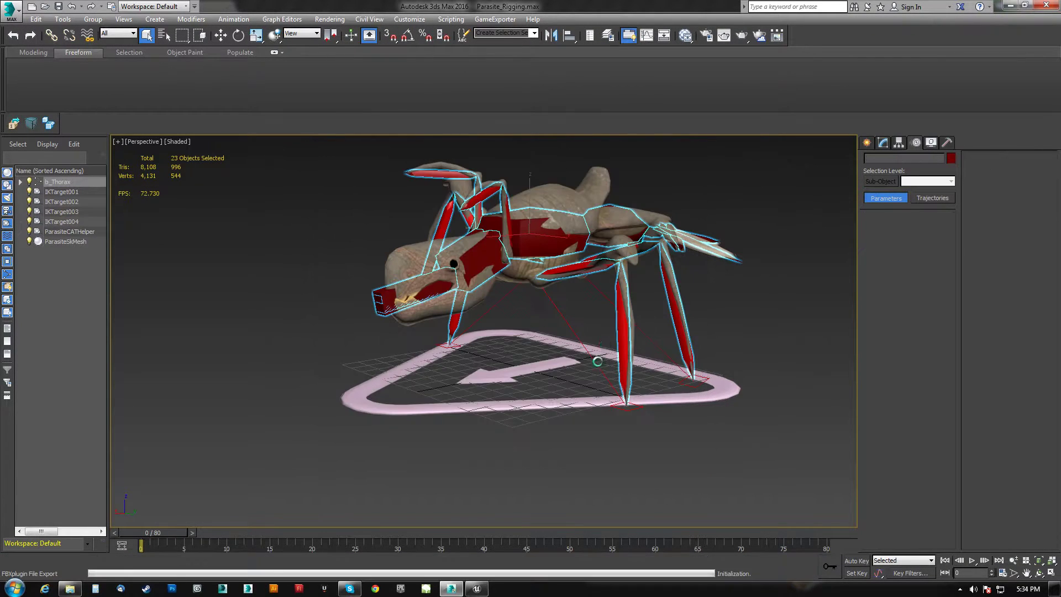
Select b_Thorax alone and turn off Ignore on its Sneak animation layer
{"action": "left_click", "coordinate": [557, 235]}
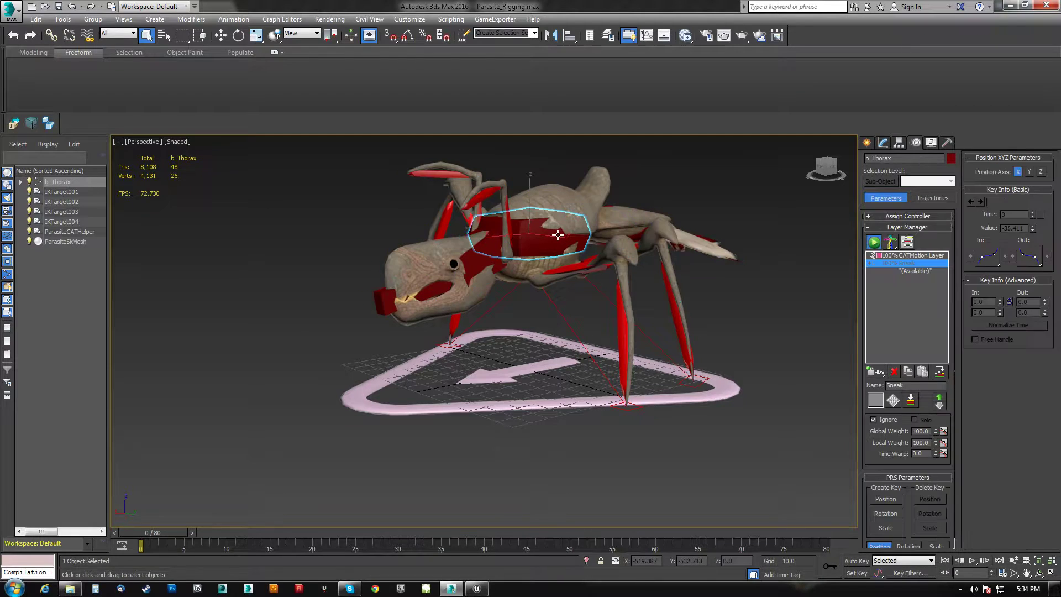
{"action": "left_click", "coordinate": [874, 420]}
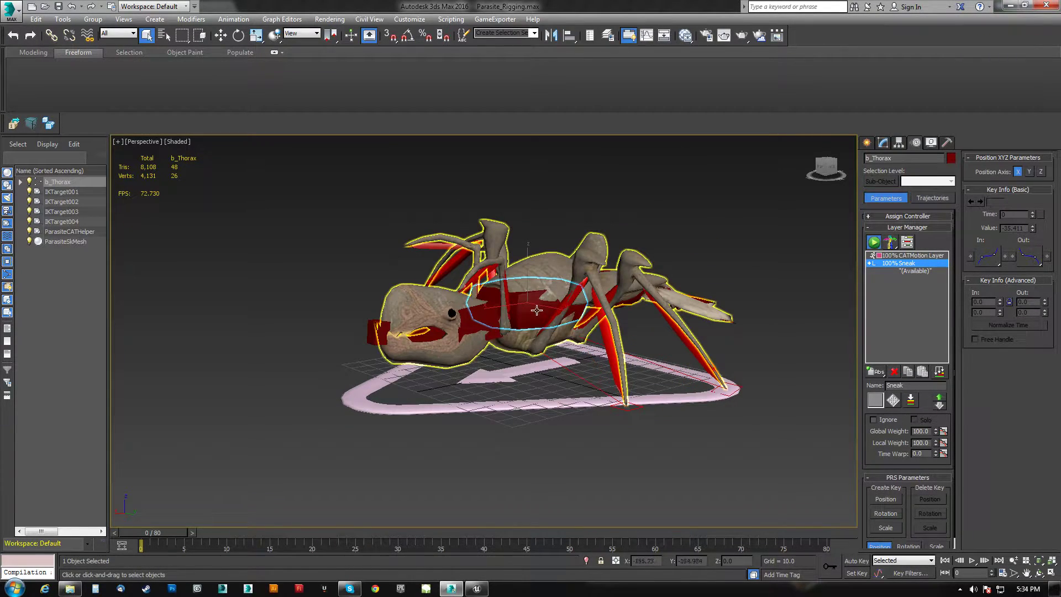
Switch to Unreal Editor and create an Anims folder inside the Parasite content folder of Hitpawz_Assets_Map
{"action": "left_click", "coordinate": [476, 588]}
{"action": "left_click_drag", "start_coordinate": [595, 325], "coordinate": [354, 307], "text": "alt"}
{"action": "left_click_drag", "start_coordinate": [420, 309], "coordinate": [547, 304], "text": "alt"}
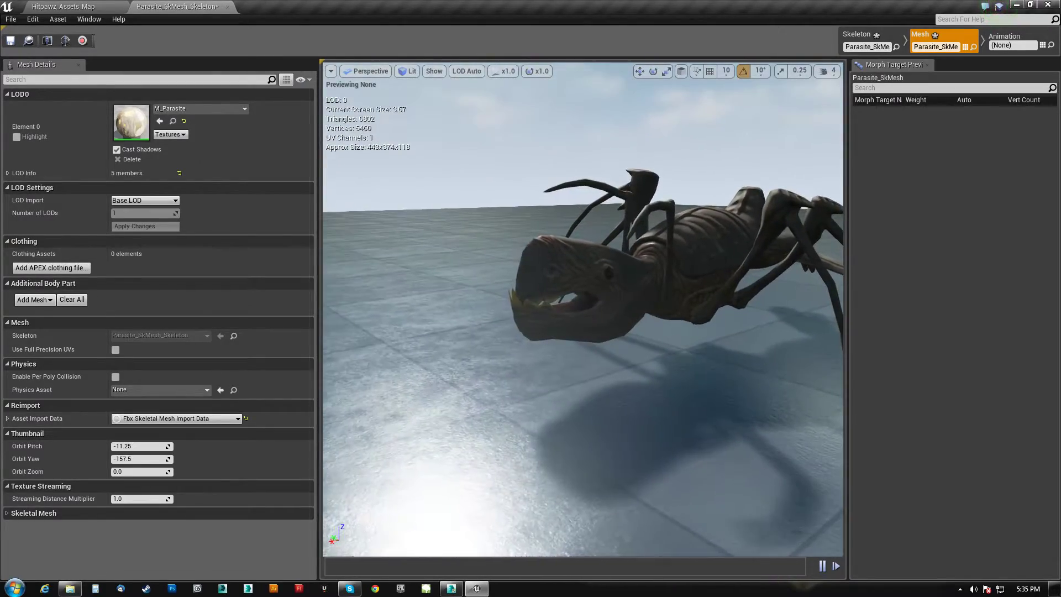
{"action": "left_click", "coordinate": [98, 6]}
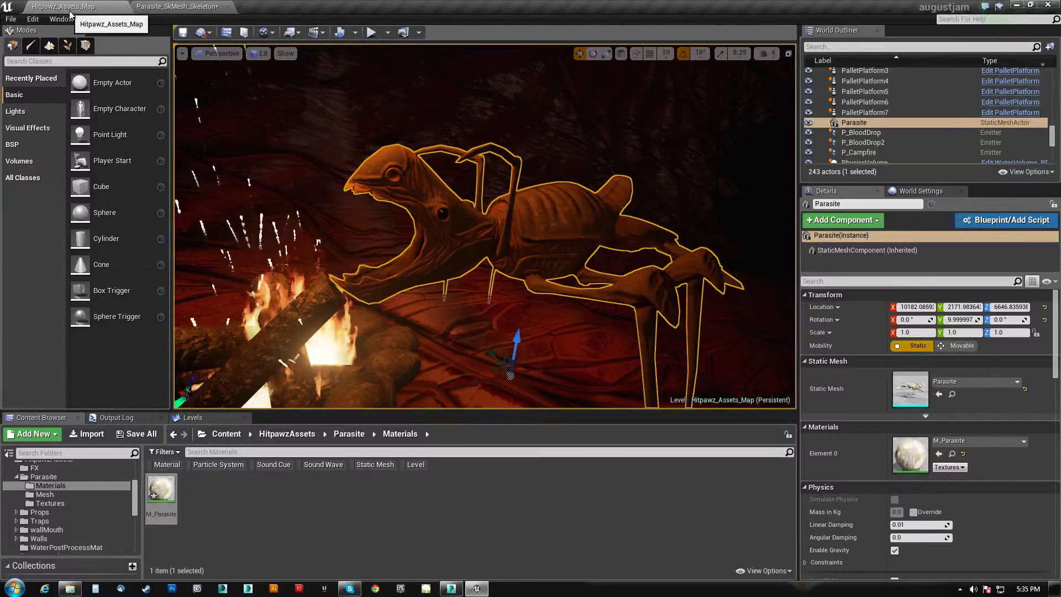
{"action": "right_click", "coordinate": [52, 477]}
{"action": "left_click", "coordinate": [83, 315]}
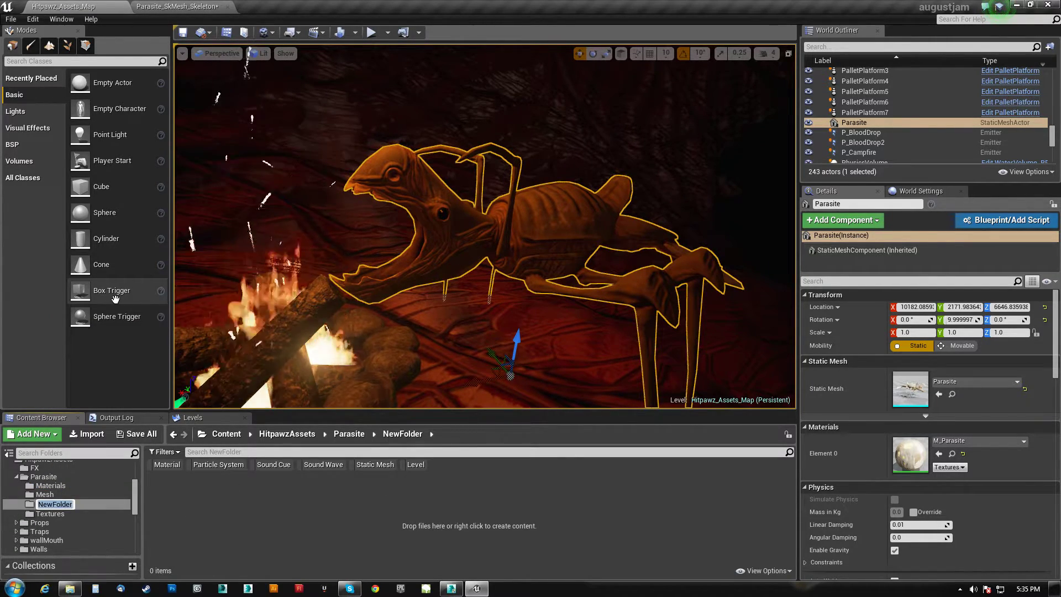
{"action": "type", "text": "Anims"}
{"action": "key", "text": "Return"}
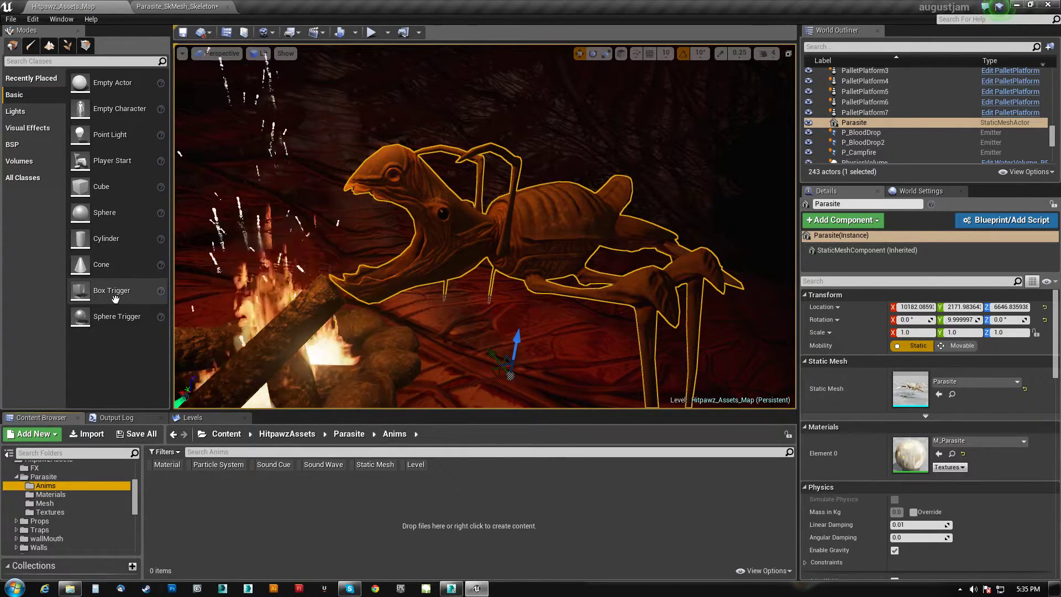
Open the Parasite_AnimsFBX folder in Windows Explorer and select Anim_Parasite_Run.FBX and Anim_Parasite_Sneak.FBX
{"action": "left_click", "coordinate": [77, 592]}
{"action": "left_click", "coordinate": [793, 96]}
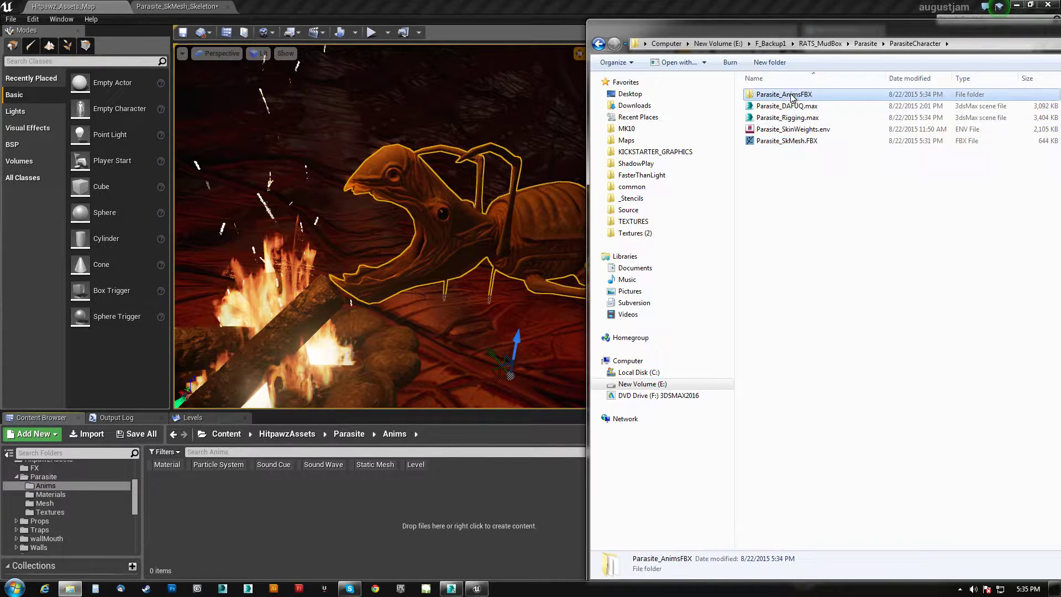
{"action": "double_click", "coordinate": [791, 95]}
{"action": "left_click", "coordinate": [800, 97]}
{"action": "left_click", "coordinate": [799, 106], "text": "shift"}
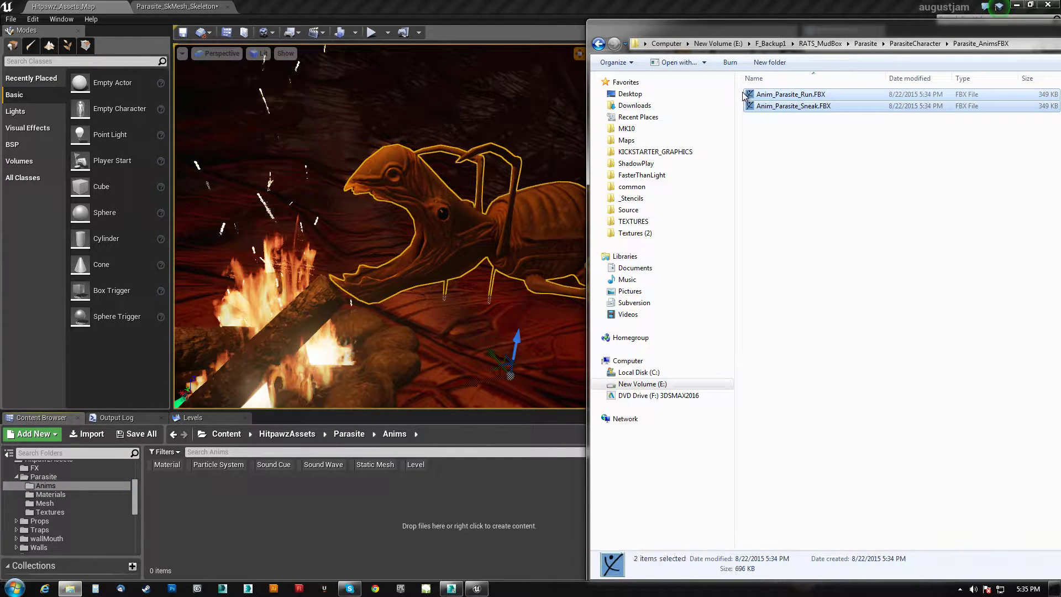
Bring both selected animation FBX files into Unreal's Anims folder to start importing them, and move the import options into clear view
{"action": "left_click_drag", "start_coordinate": [744, 96], "coordinate": [204, 526]}
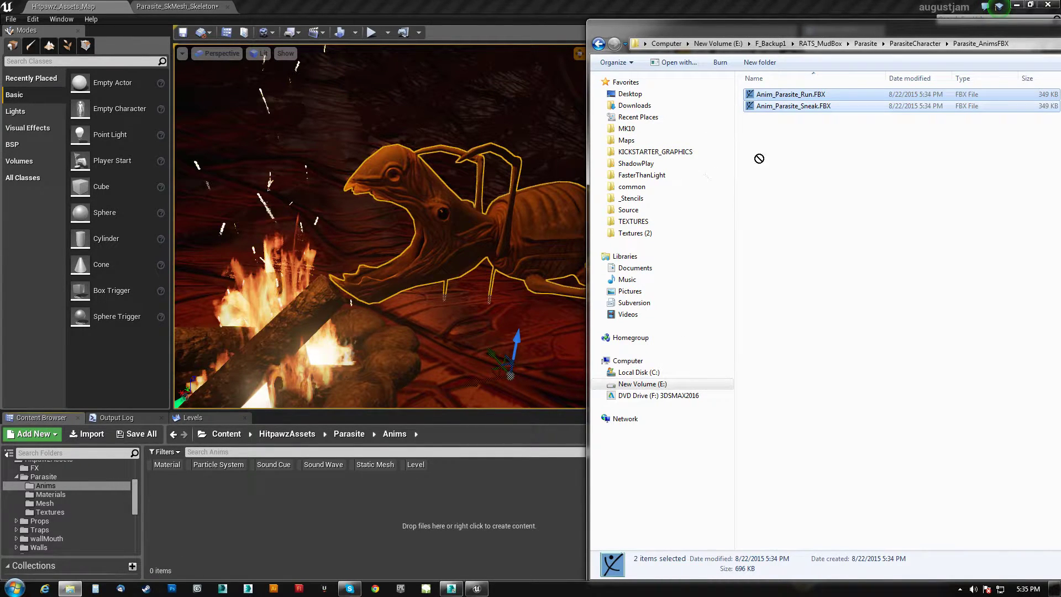
{"action": "left_click_drag", "start_coordinate": [759, 158], "coordinate": [766, 94]}
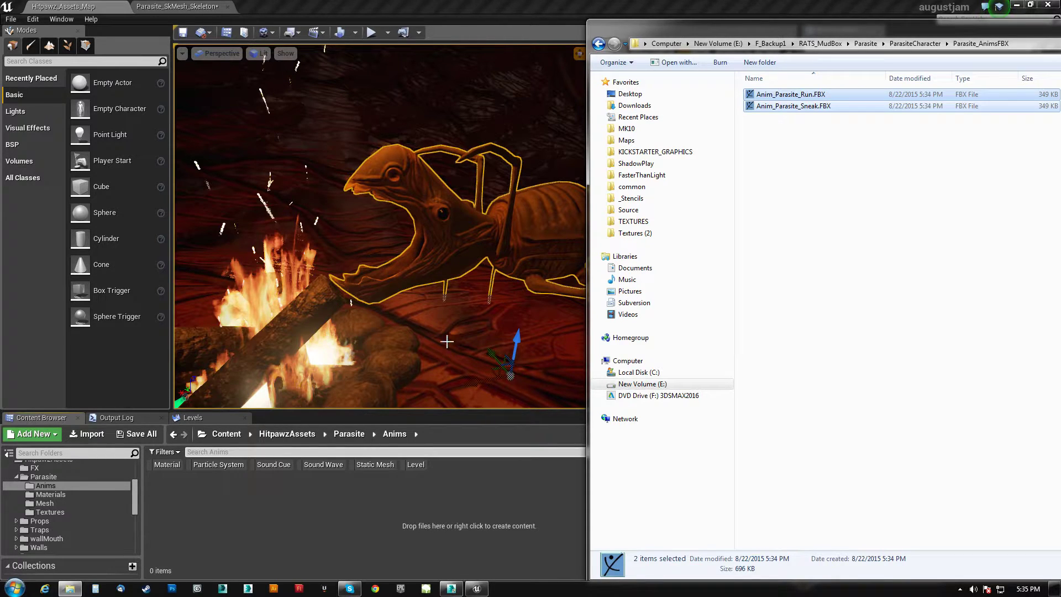
{"action": "left_click", "coordinate": [496, 9]}
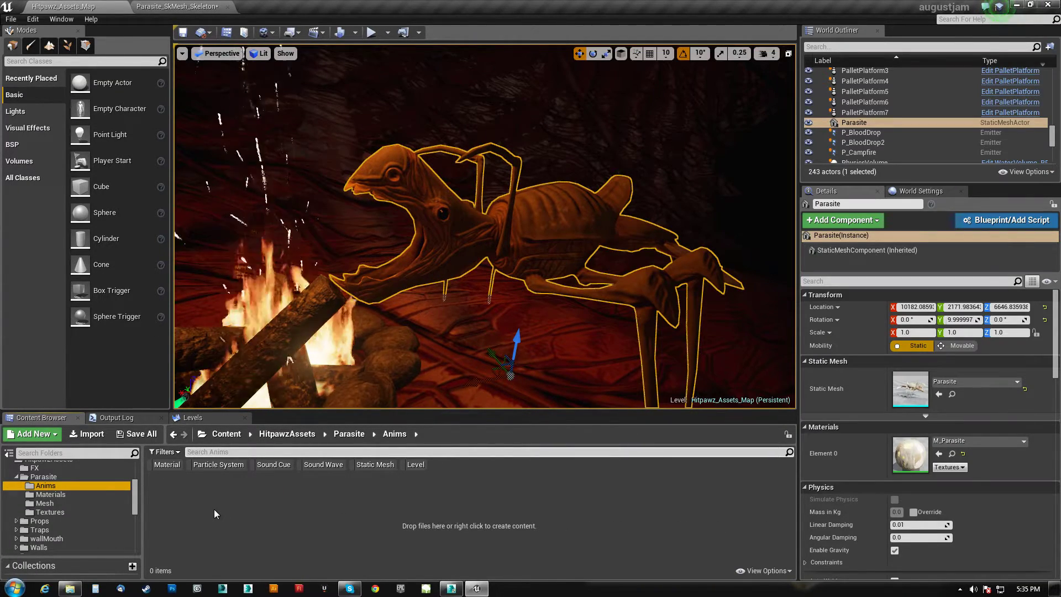
{"action": "left_click", "coordinate": [70, 589]}
{"action": "left_click_drag", "start_coordinate": [792, 100], "coordinate": [732, 156]}
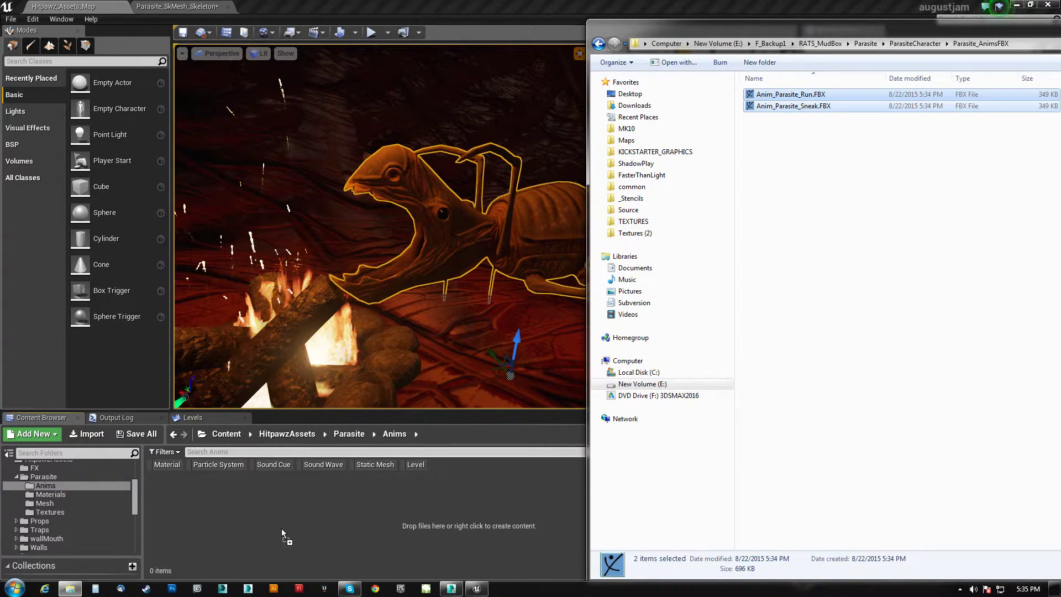
{"action": "left_click_drag", "start_coordinate": [260, 525], "coordinate": [261, 525]}
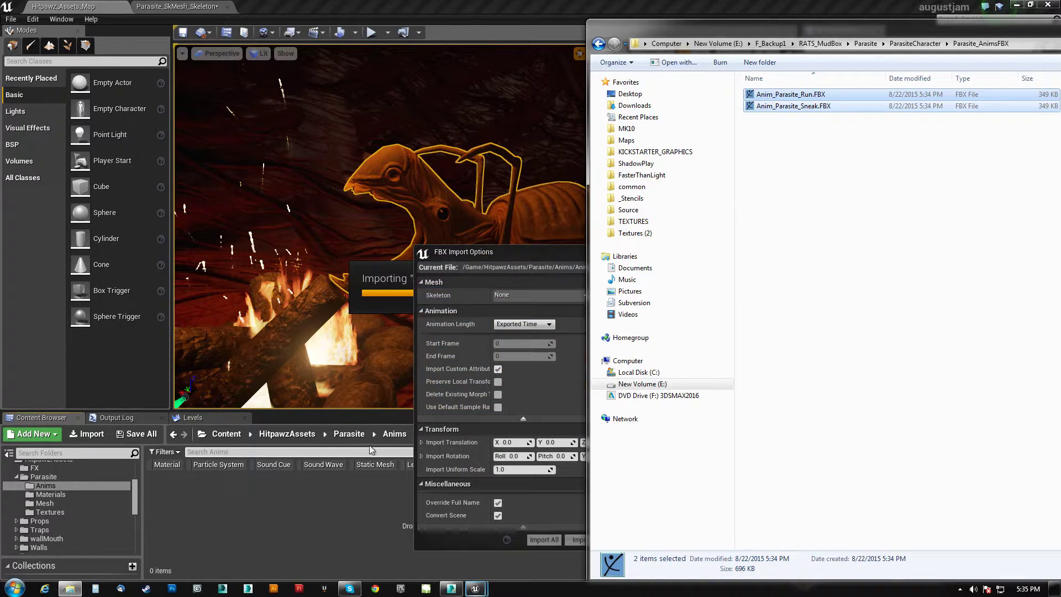
{"action": "left_click_drag", "start_coordinate": [538, 256], "coordinate": [575, 167]}
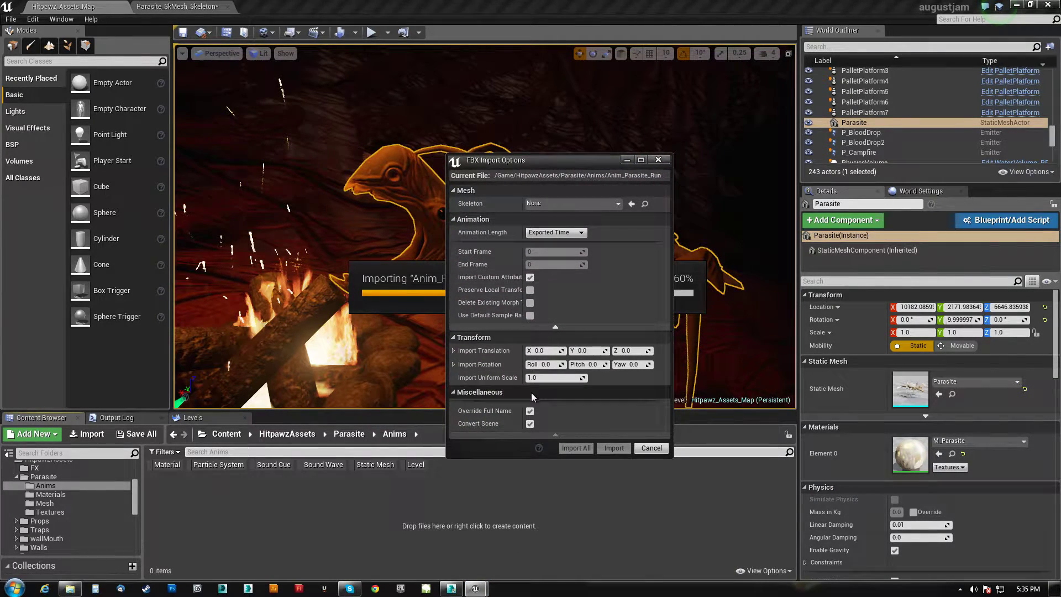
Assign Parasite_SkMesh_Skeleton, keep the animation length at Exported Time, and import all the animations
{"action": "left_click", "coordinate": [572, 203]}
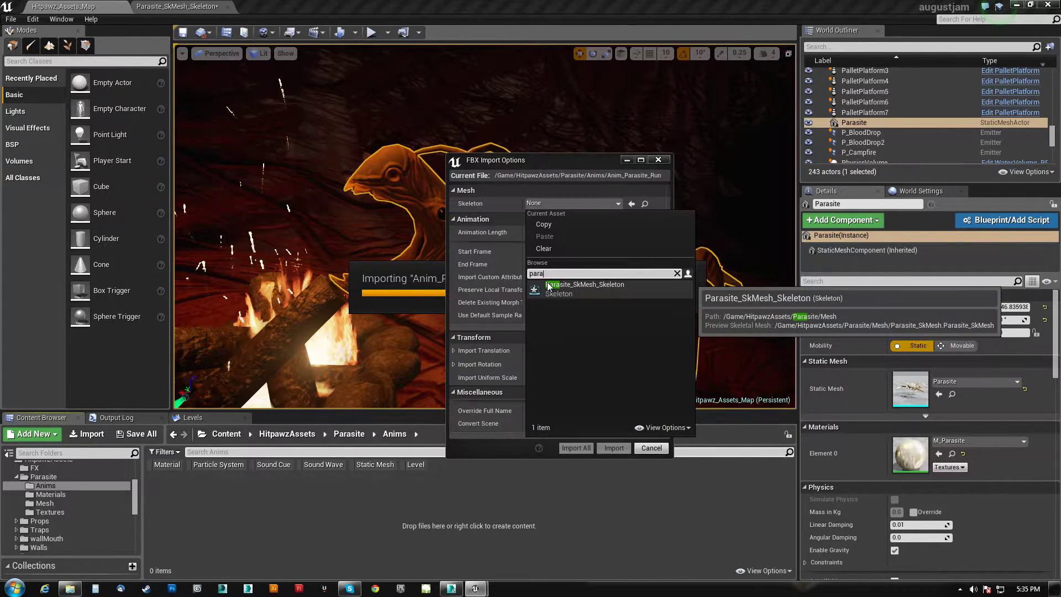
{"action": "left_click", "coordinate": [596, 287]}
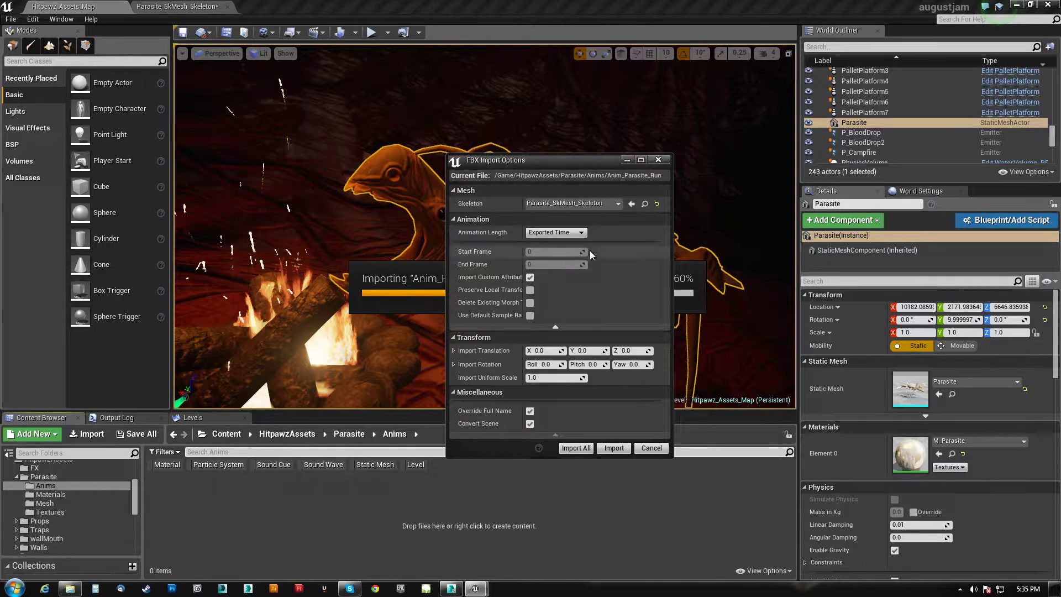
{"action": "left_click", "coordinate": [547, 233]}
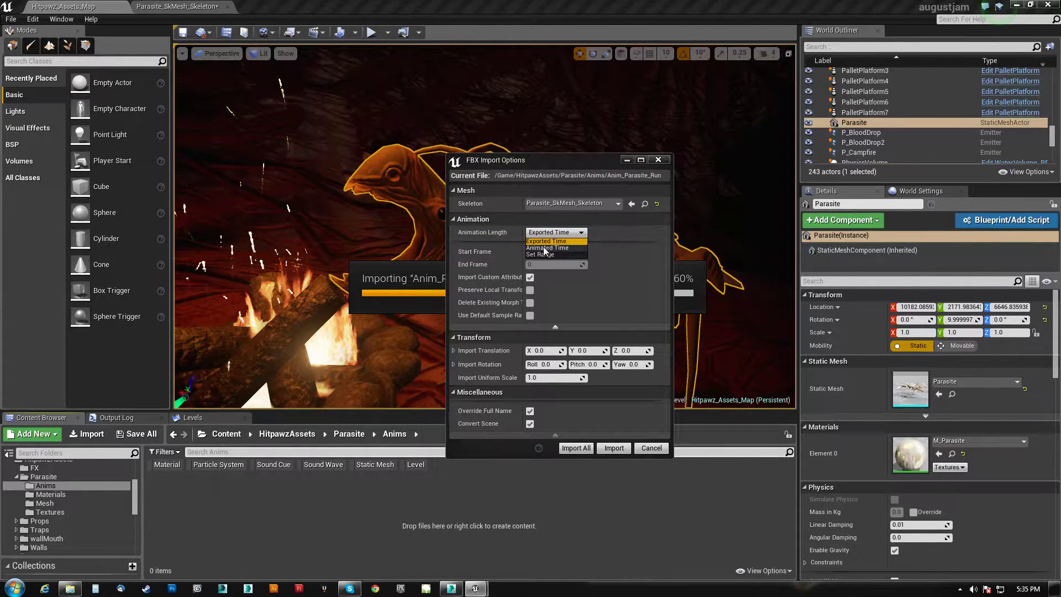
{"action": "left_click", "coordinate": [543, 255]}
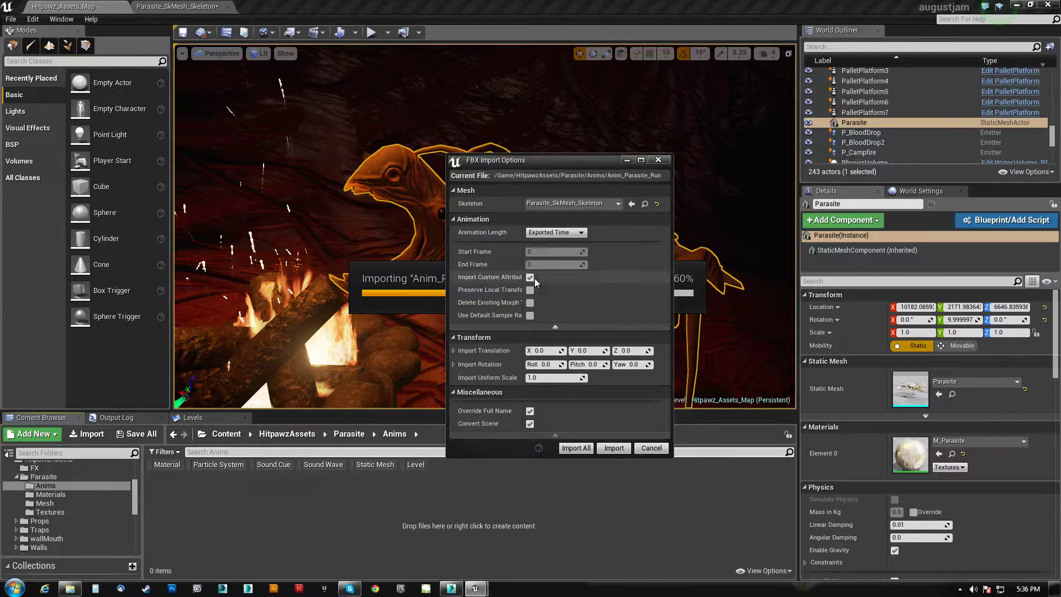
{"action": "left_click_drag", "start_coordinate": [523, 284], "coordinate": [541, 284]}
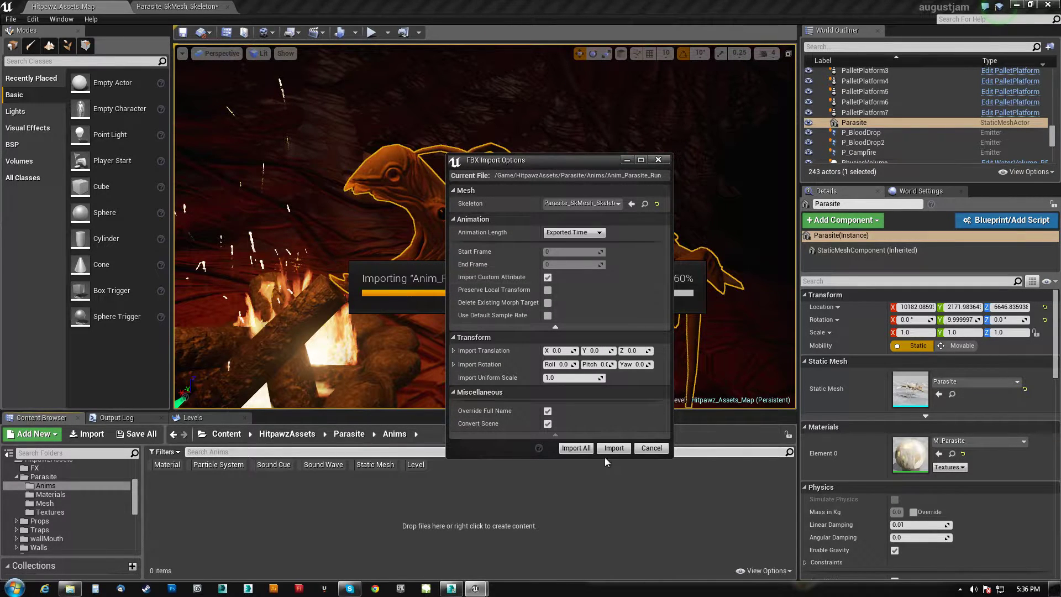
{"action": "left_click", "coordinate": [580, 448]}
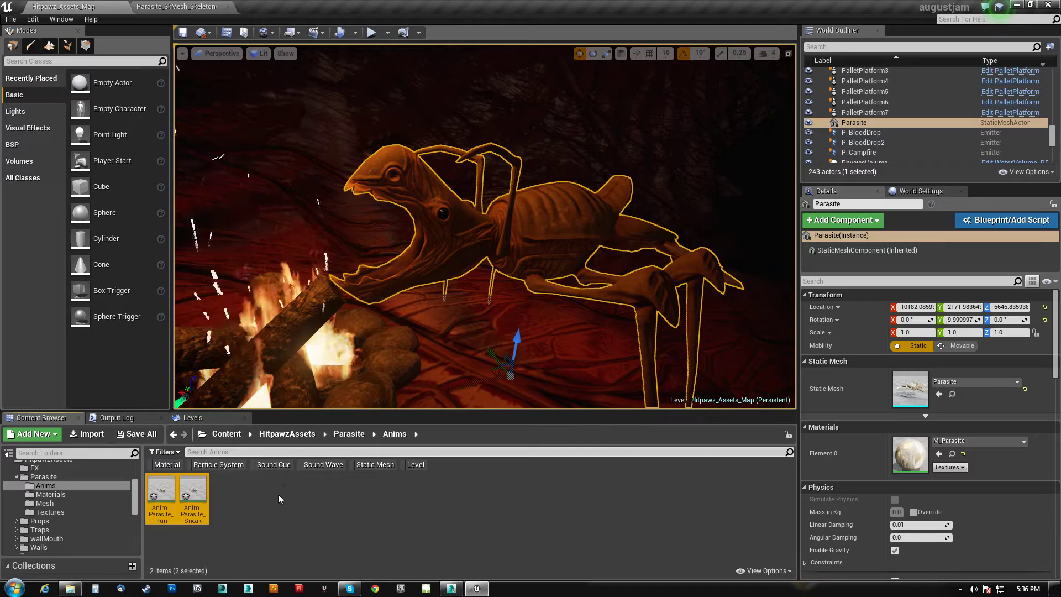
Preview the imported Anim_Parasite_Run and Anim_Parasite_Sneak animations on the parasite mesh
{"action": "double_click", "coordinate": [161, 490]}
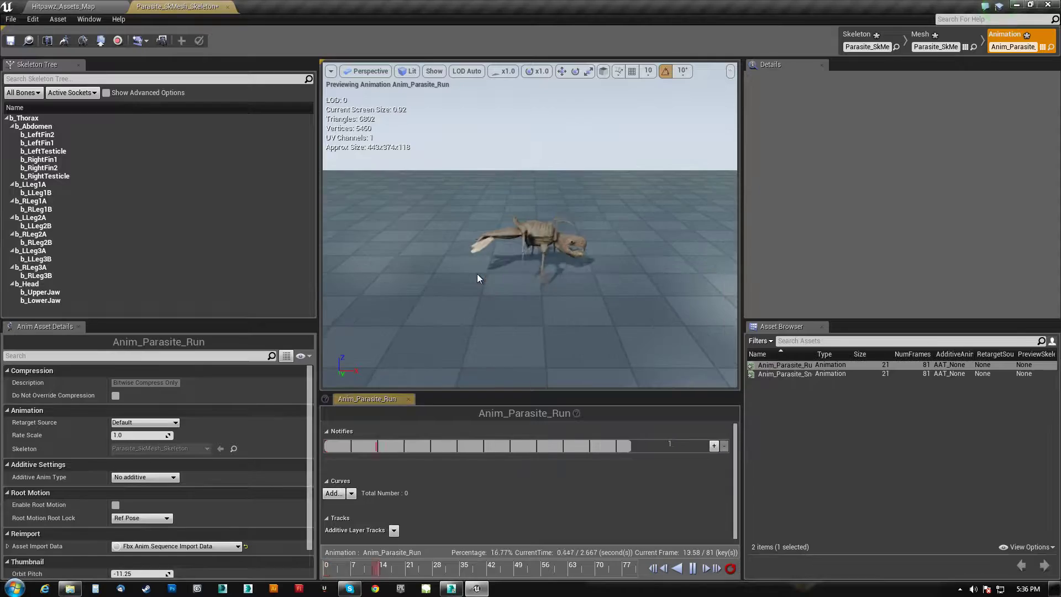
{"action": "right_click_drag", "start_coordinate": [476, 273], "coordinate": [409, 243]}
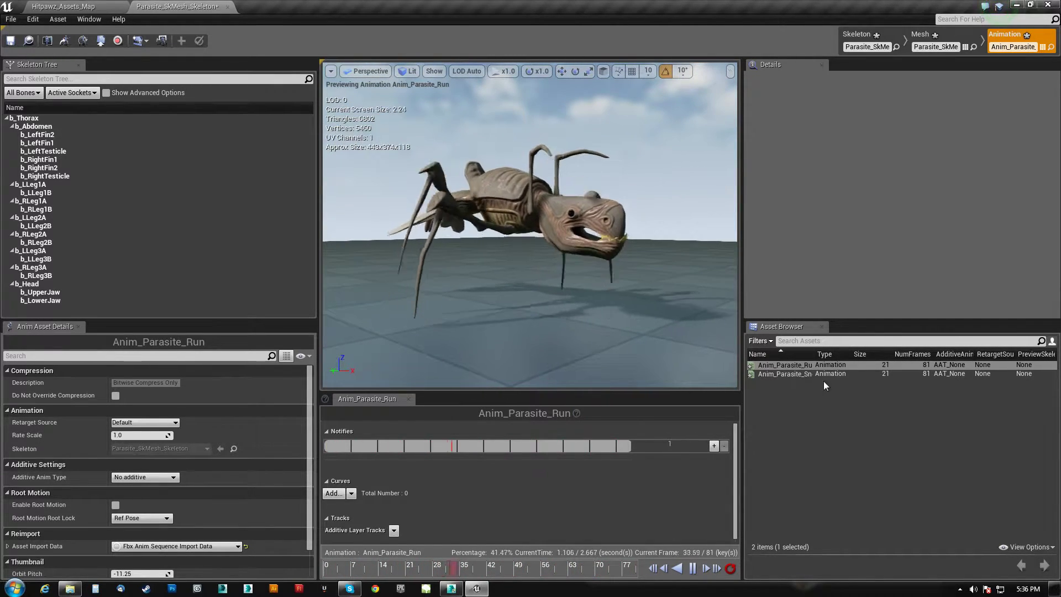
{"action": "double_click", "coordinate": [794, 374]}
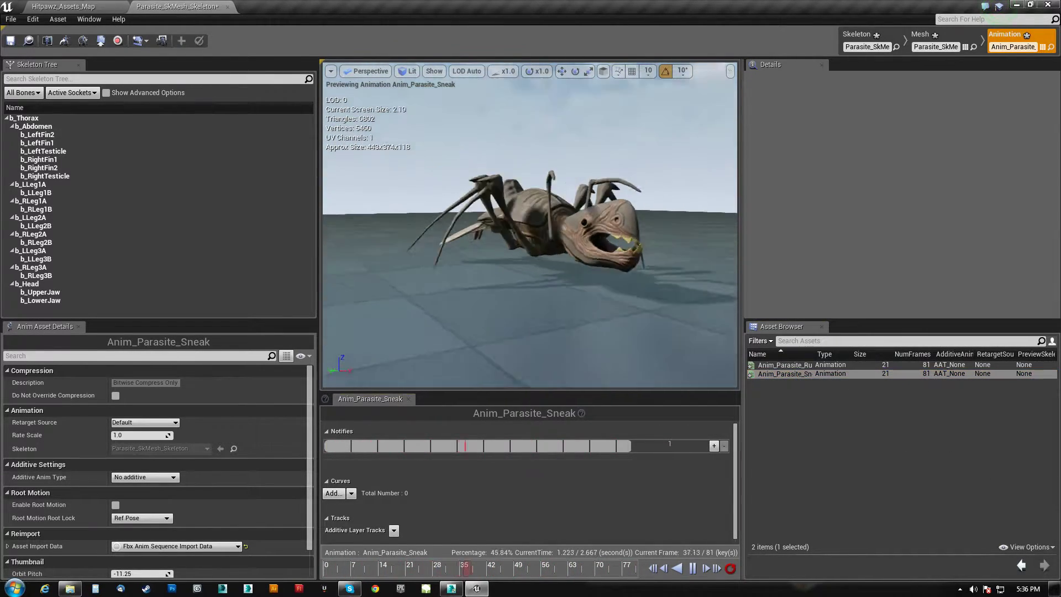
{"action": "left_click_drag", "start_coordinate": [477, 273], "coordinate": [477, 273]}
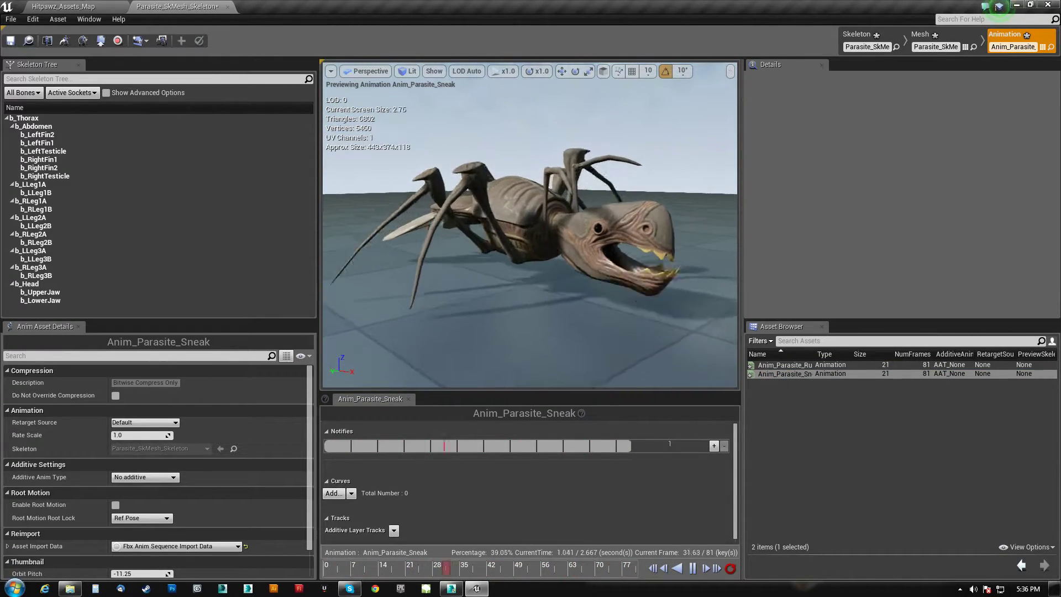
Create a Blend Space named Parasite_SkMesh_DUMP in the Parasite Anims folder
{"action": "left_click", "coordinate": [139, 40]}
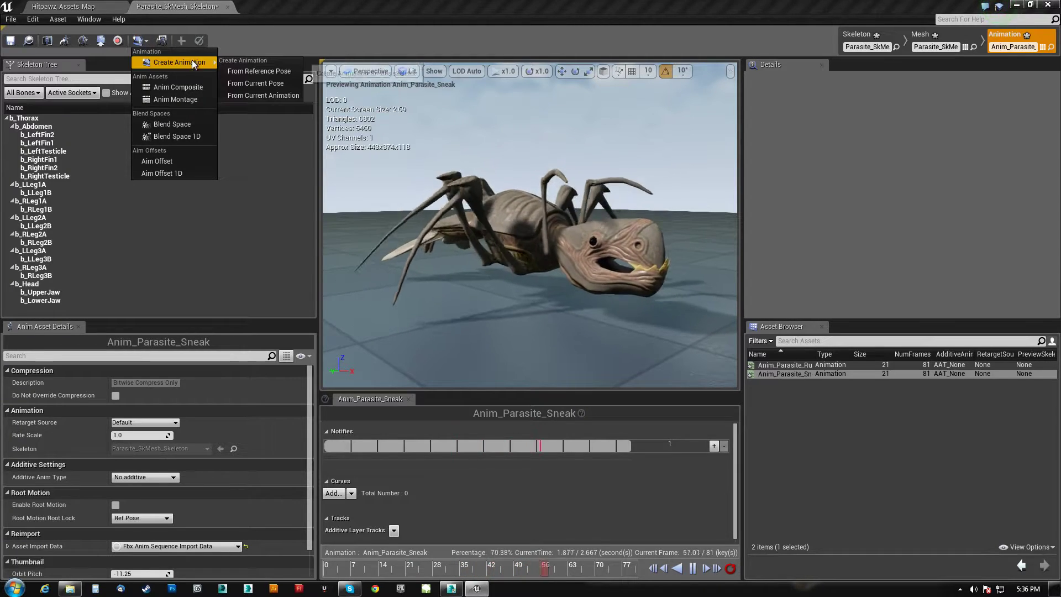
{"action": "left_click", "coordinate": [174, 124]}
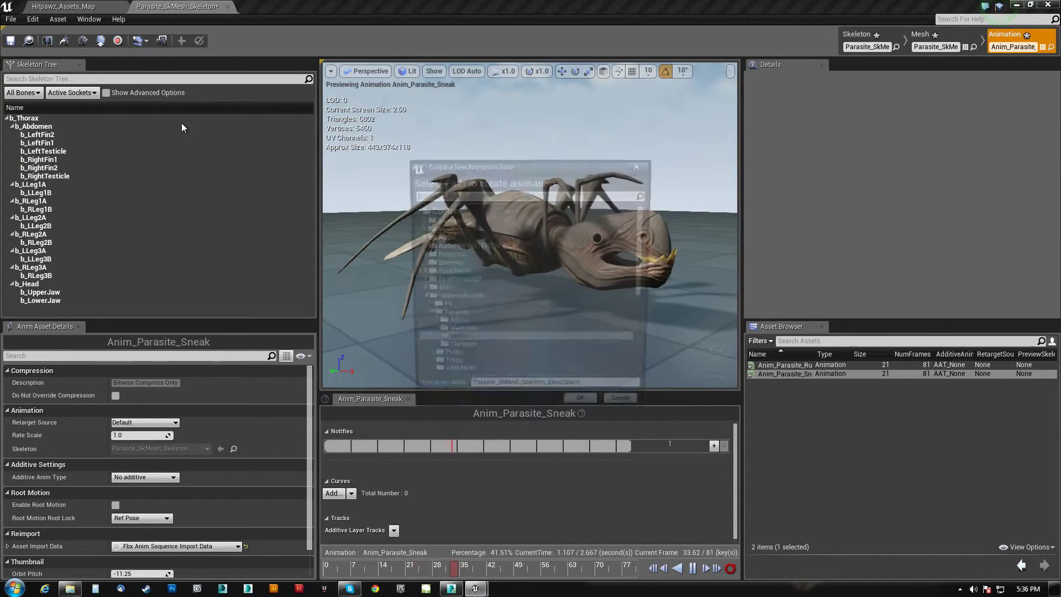
{"action": "left_click", "coordinate": [451, 326]}
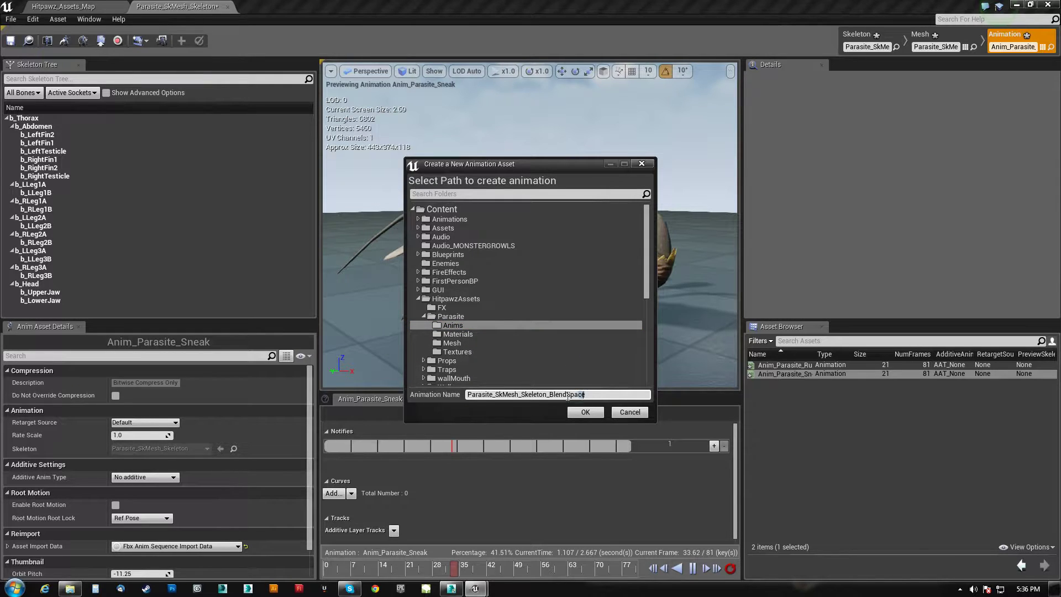
{"action": "type", "text": "DUMP"}
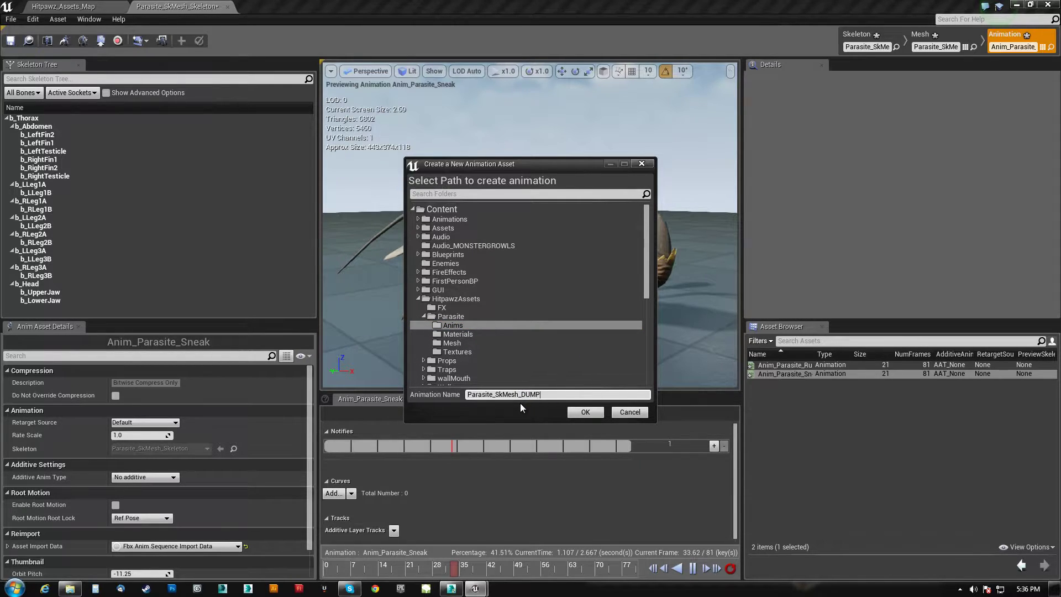
{"action": "left_click", "coordinate": [586, 412]}
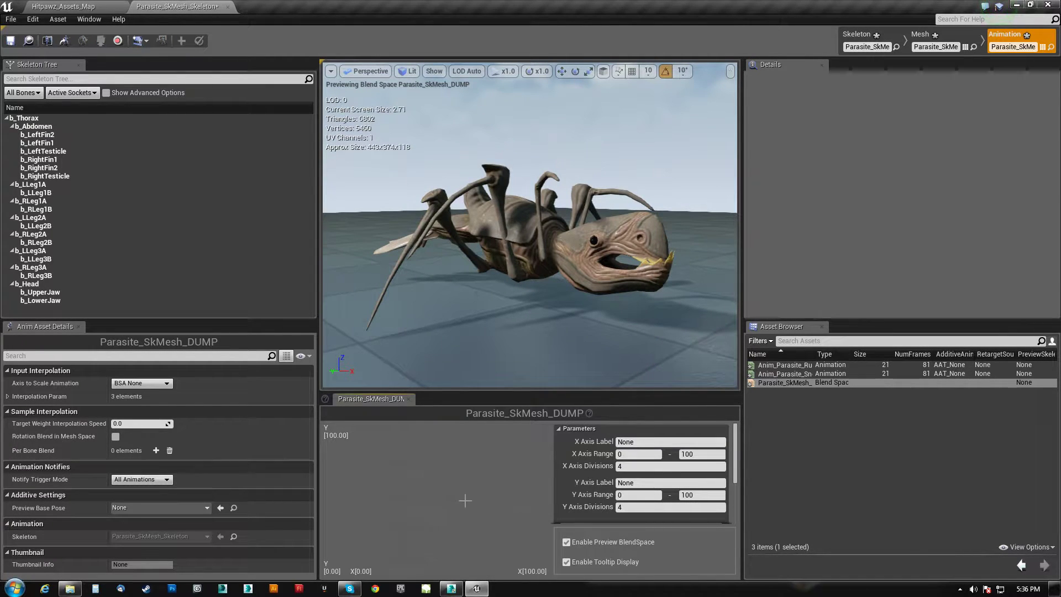
Add Anim_Parasite_Run near the middle of the blend space's X axis at minimum Y, and Anim_Parasite_Sneak directly above it at maximum Y
{"action": "left_click", "coordinate": [884, 374]}
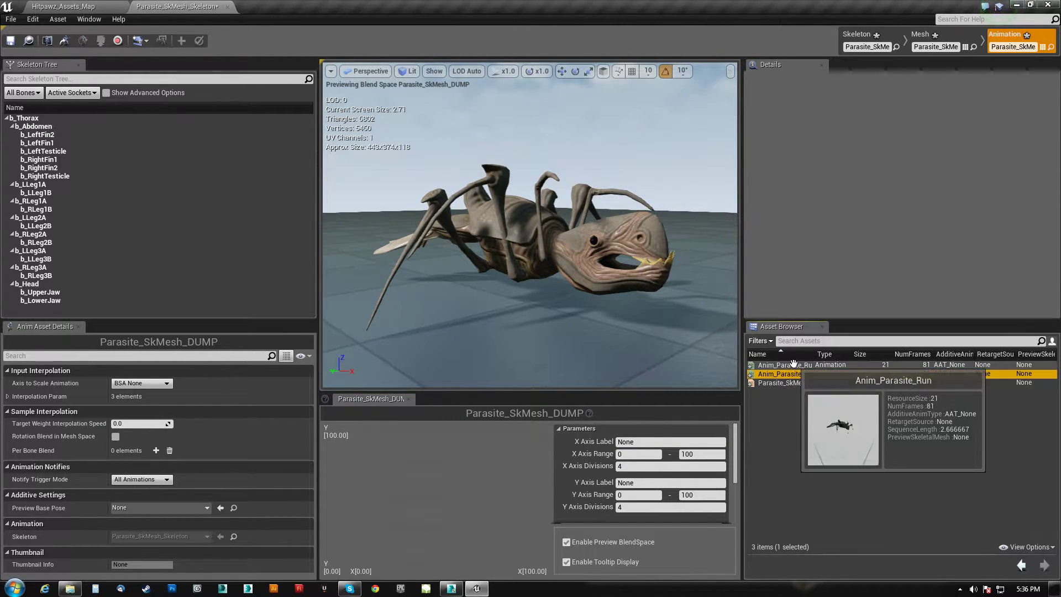
{"action": "left_click_drag", "start_coordinate": [795, 367], "coordinate": [450, 563]}
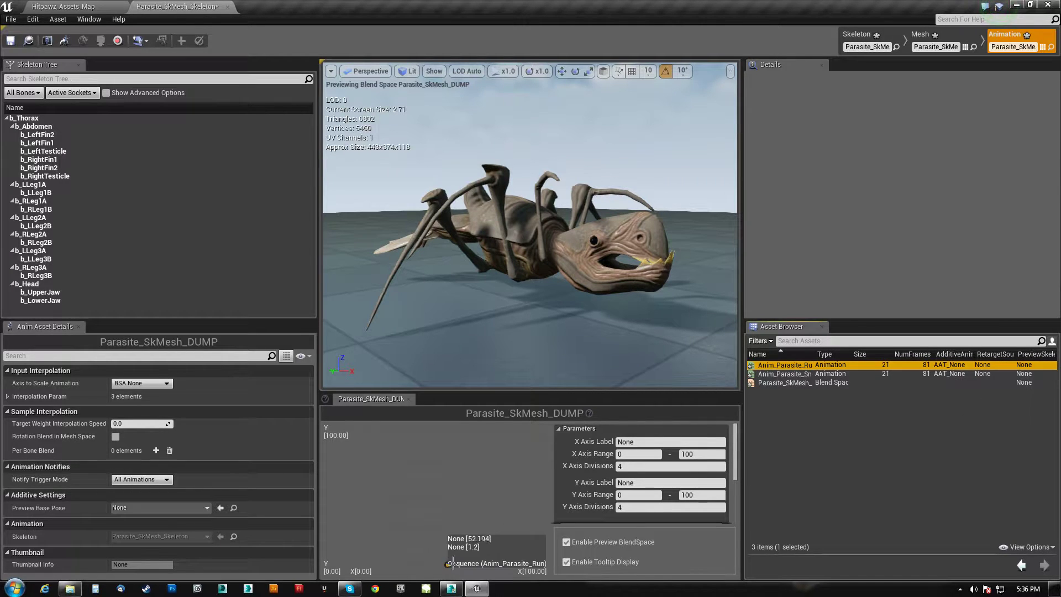
{"action": "left_click_drag", "start_coordinate": [832, 374], "coordinate": [448, 427]}
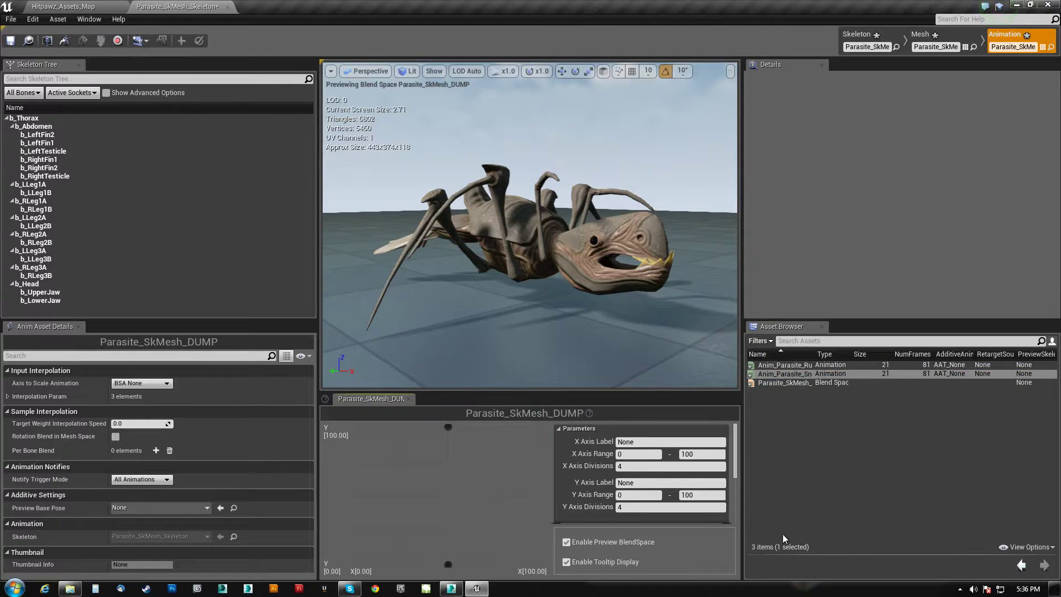
Preview Anim_Parasite_Run and reopen the Parasite_SkMesh_DUMP blend space to inspect its axis parameters
{"action": "left_click", "coordinate": [779, 383]}
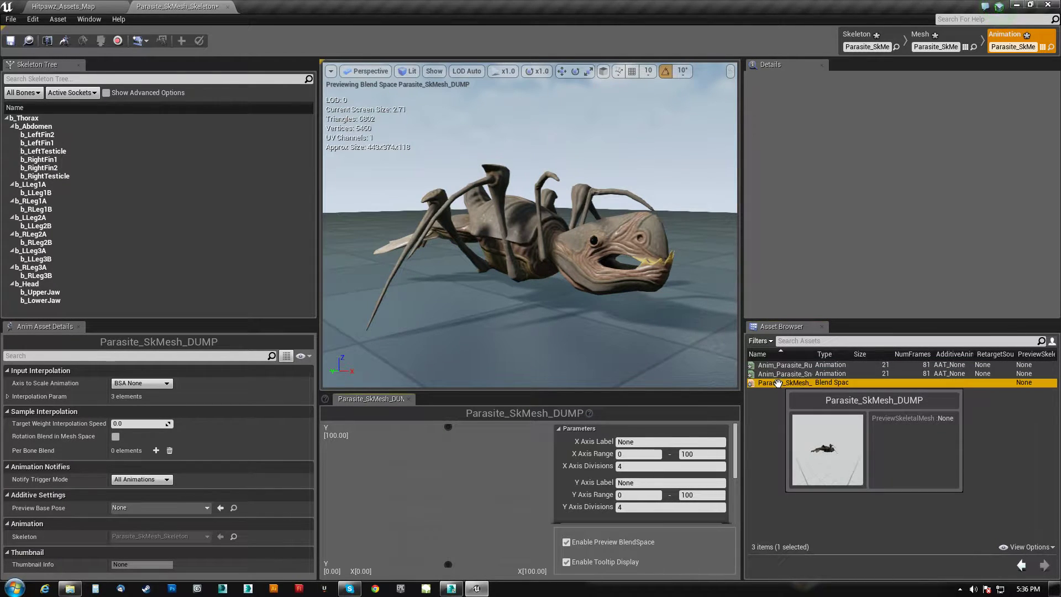
{"action": "double_click", "coordinate": [785, 366]}
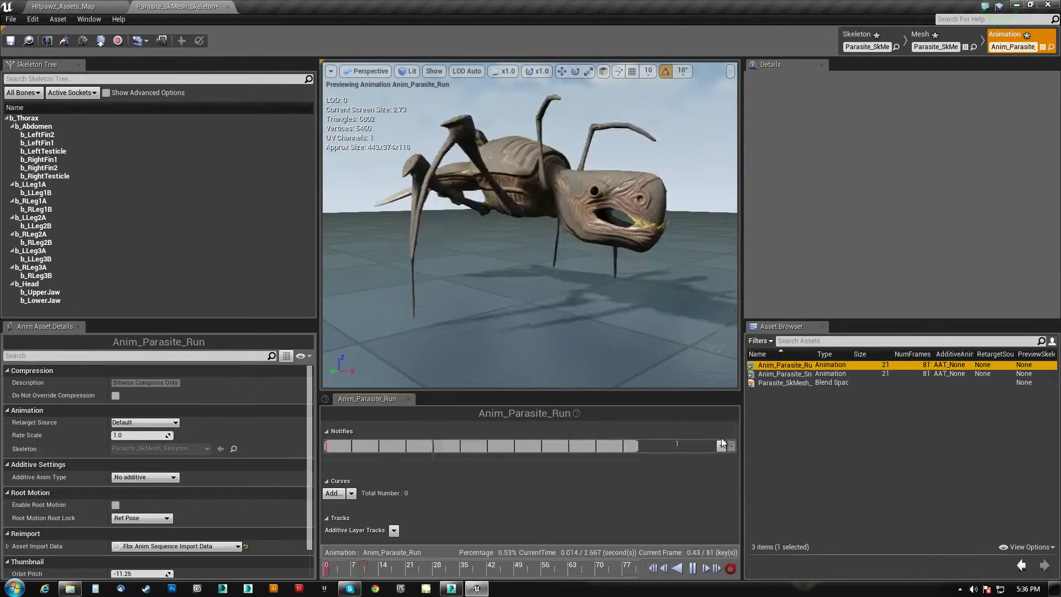
{"action": "double_click", "coordinate": [796, 382]}
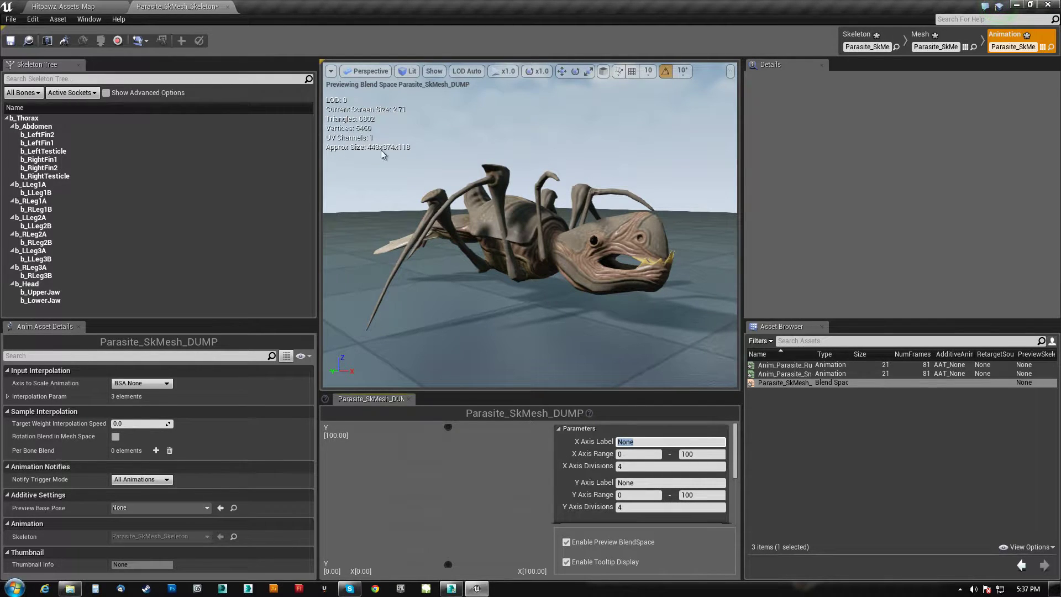
Force-delete the Parasite_SkMesh_DUMP blend space from the Parasite Anims folder
{"action": "left_click", "coordinate": [84, 8]}
{"action": "right_click", "coordinate": [227, 494]}
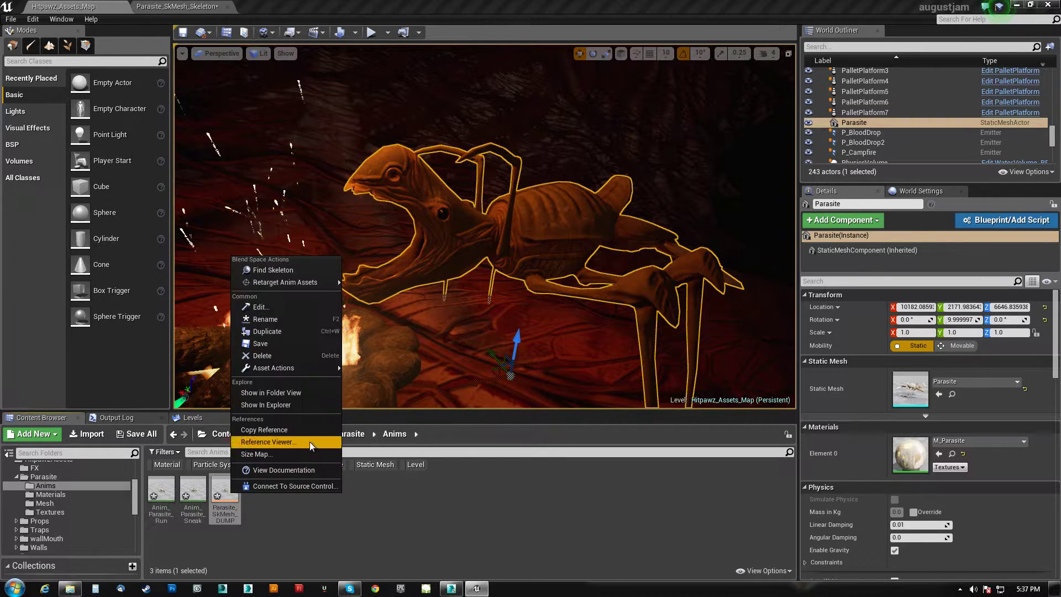
{"action": "left_click", "coordinate": [264, 354]}
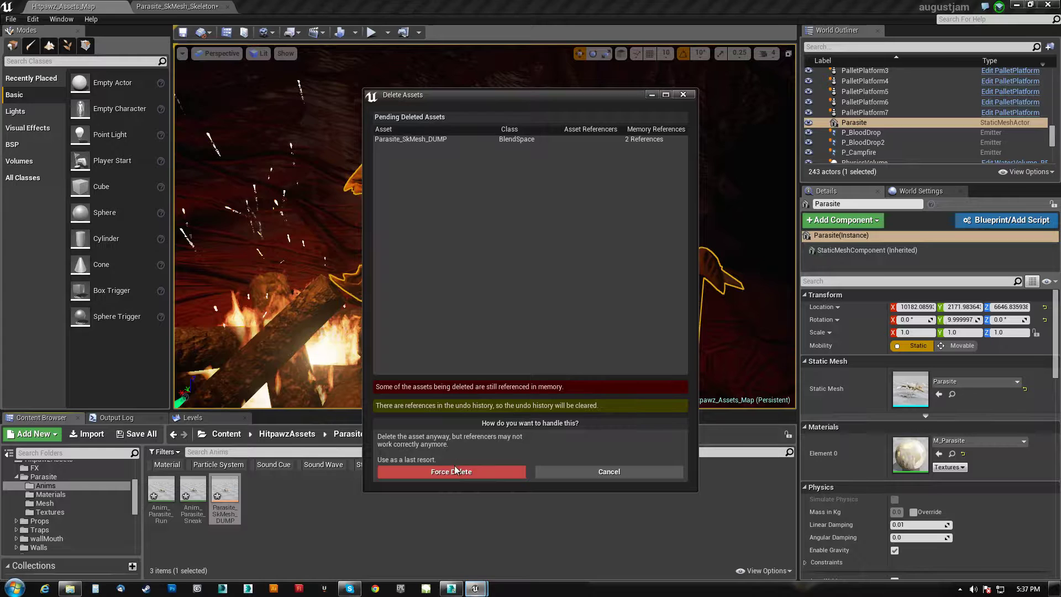
{"action": "left_click", "coordinate": [457, 471]}
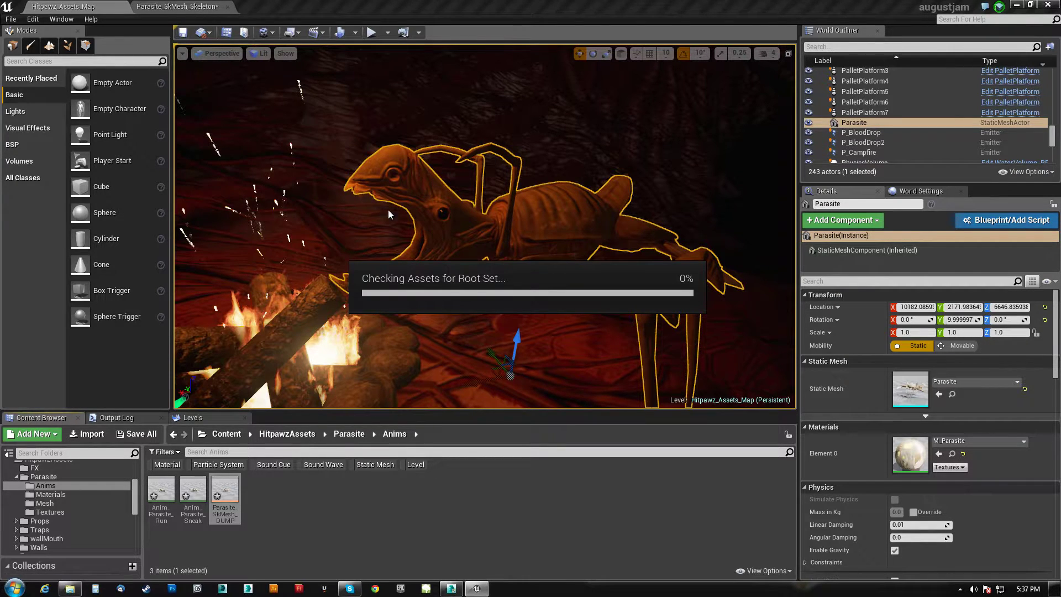
Save the Anim_Parasite_Run and Anim_Parasite_Sneak assets in the Parasite Anims folder
{"action": "left_click", "coordinate": [187, 491]}
{"action": "left_click", "coordinate": [161, 489], "text": "ctrl"}
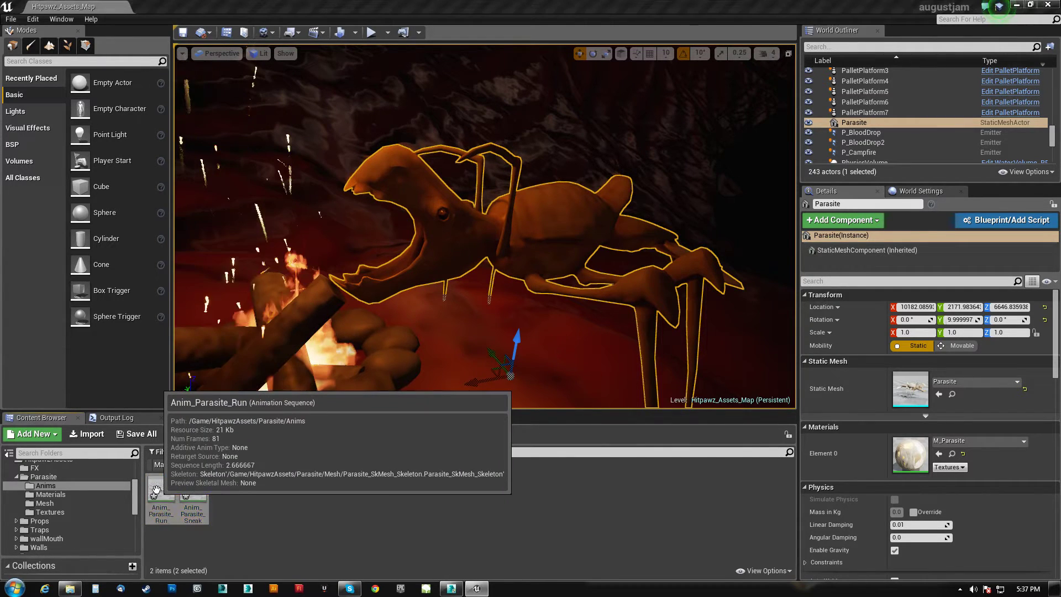
{"action": "right_click", "coordinate": [161, 489]}
{"action": "mouse_move", "coordinate": [181, 381]}
{"action": "left_click", "coordinate": [186, 357]}
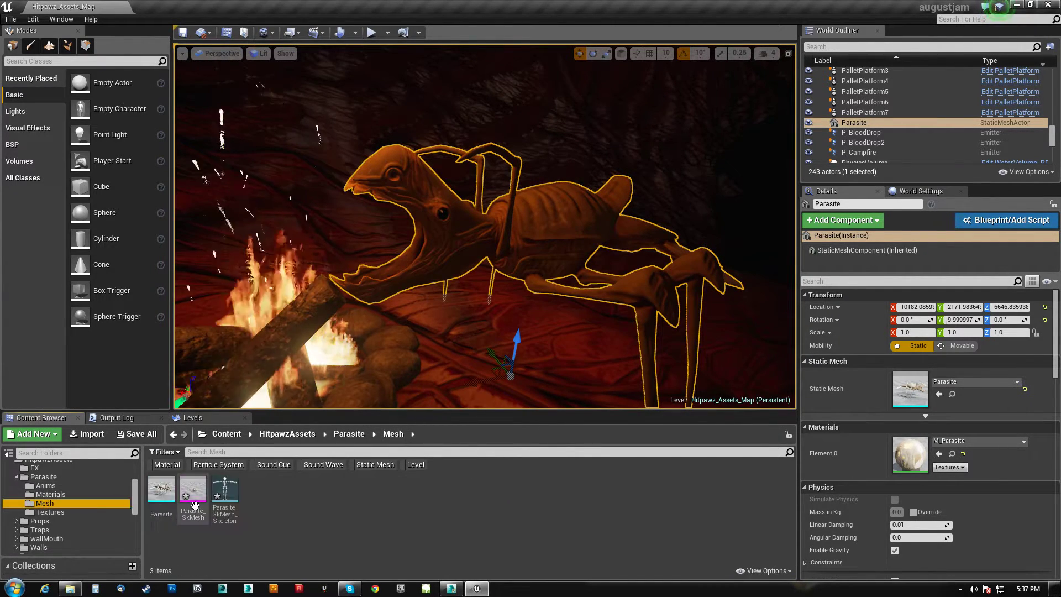
Save Parasite_SkMesh and Parasite_SkMesh_Skeleton in the Parasite Mesh folder
{"action": "left_click", "coordinate": [194, 500]}
{"action": "left_click", "coordinate": [224, 489], "text": "ctrl"}
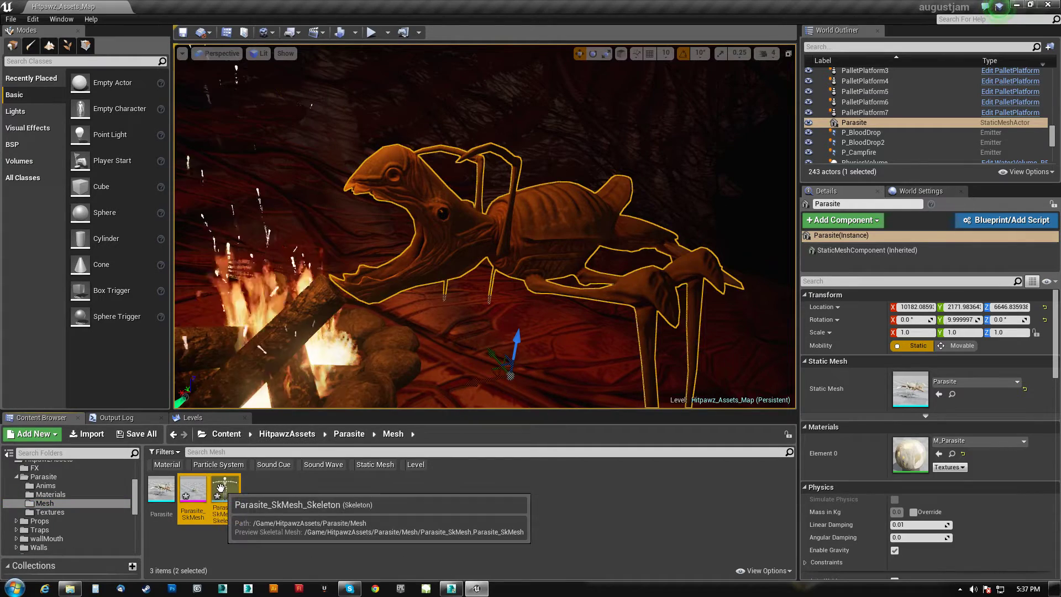
{"action": "right_click", "coordinate": [223, 489]}
{"action": "left_click", "coordinate": [259, 355]}
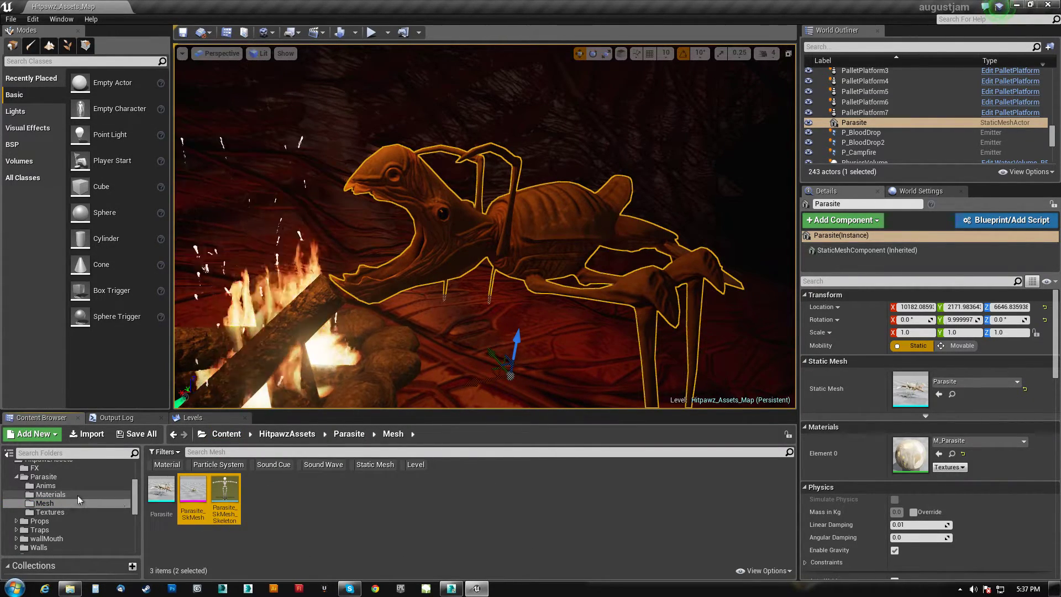
Open Anim_Parasite_Sneak and create a Blend Space 1D named Parasite_SkMesh_Skeleton_BlendSpace1D in the Parasite Anims folder
{"action": "left_click", "coordinate": [54, 489]}
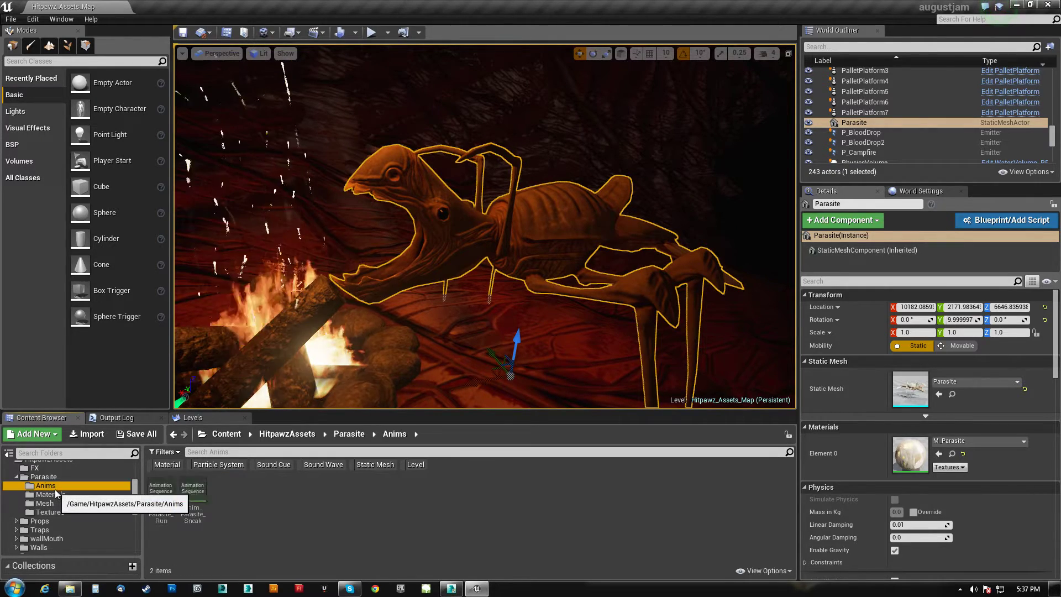
{"action": "double_click", "coordinate": [193, 491]}
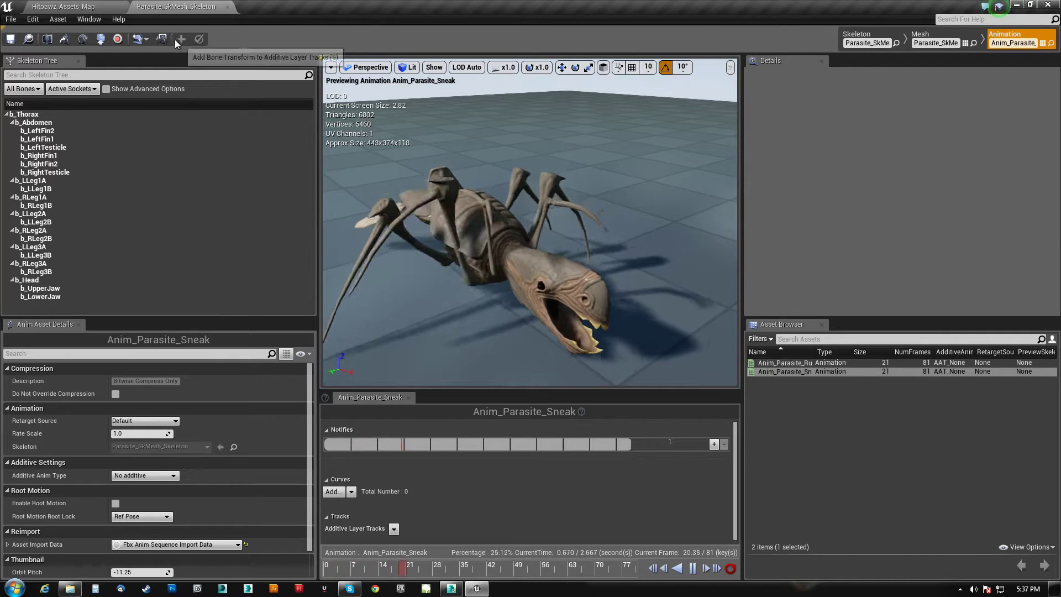
{"action": "left_click", "coordinate": [139, 38]}
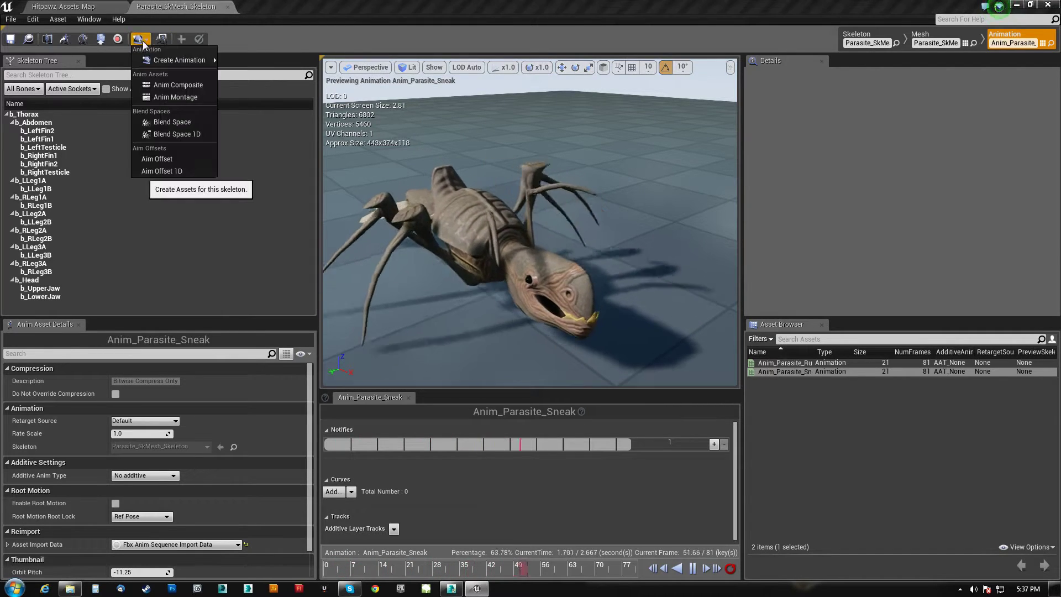
{"action": "left_click", "coordinate": [176, 134]}
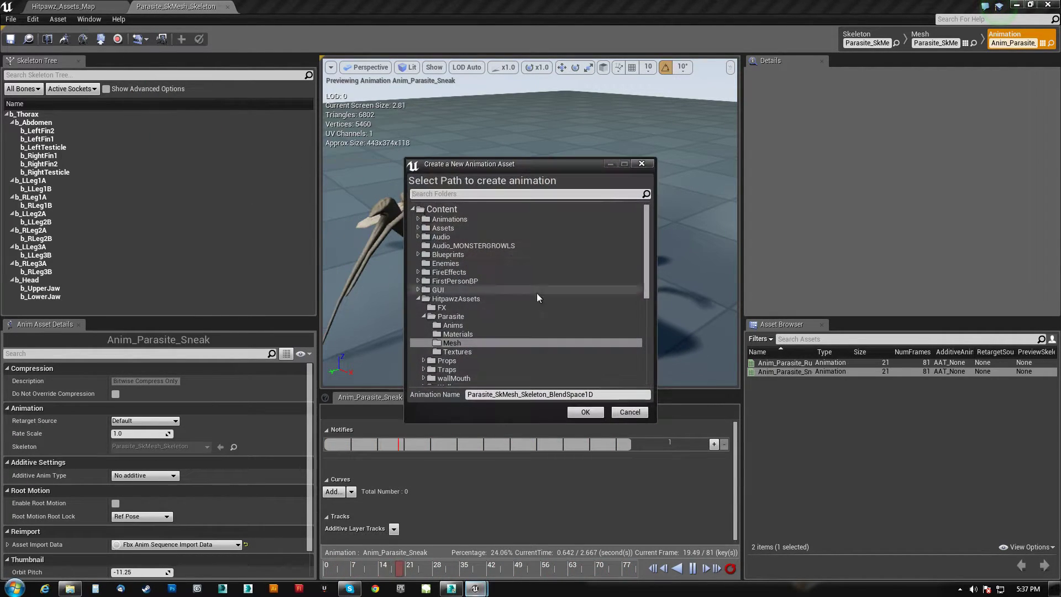
{"action": "left_click", "coordinate": [451, 325]}
{"action": "left_click", "coordinate": [601, 412]}
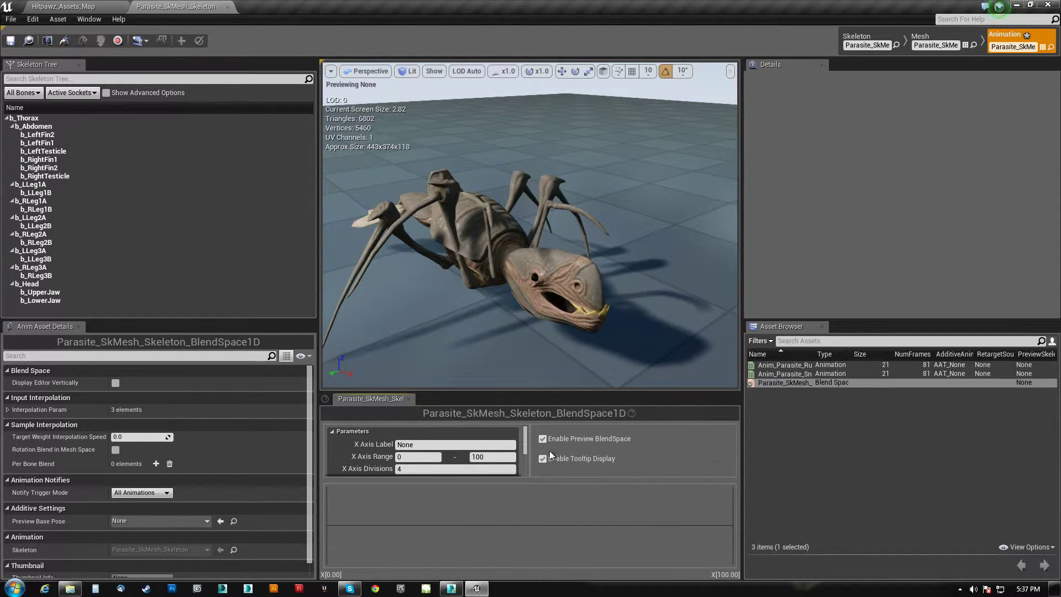
Add Anim_Parasite_Run at X 0 and Anim_Parasite_Sneak at X 100 in the 1D blend space
{"action": "left_click", "coordinate": [543, 458]}
{"action": "left_click_drag", "start_coordinate": [624, 391], "coordinate": [628, 280]}
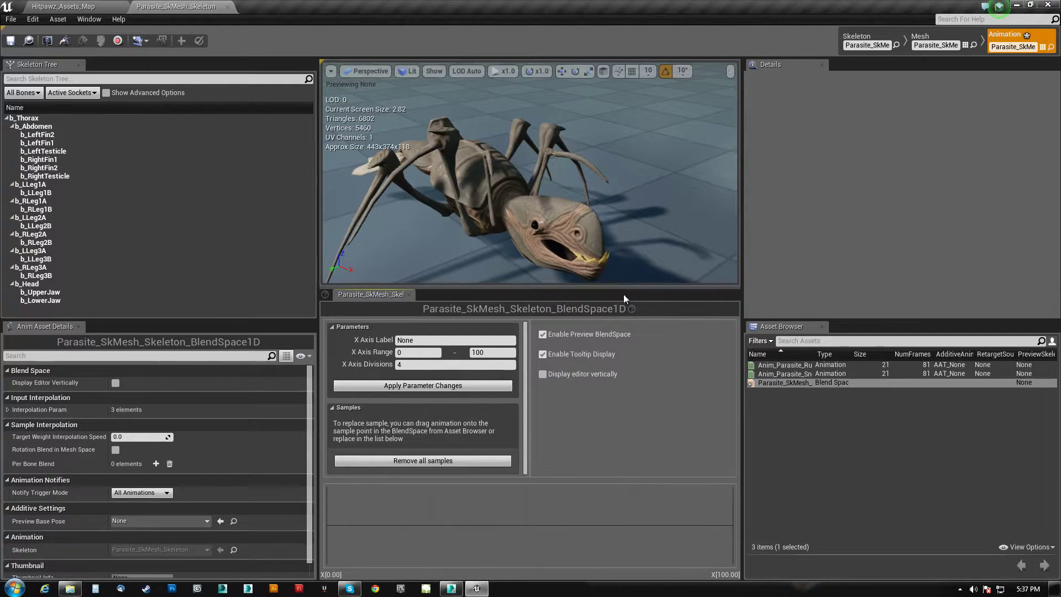
{"action": "left_click", "coordinate": [779, 366]}
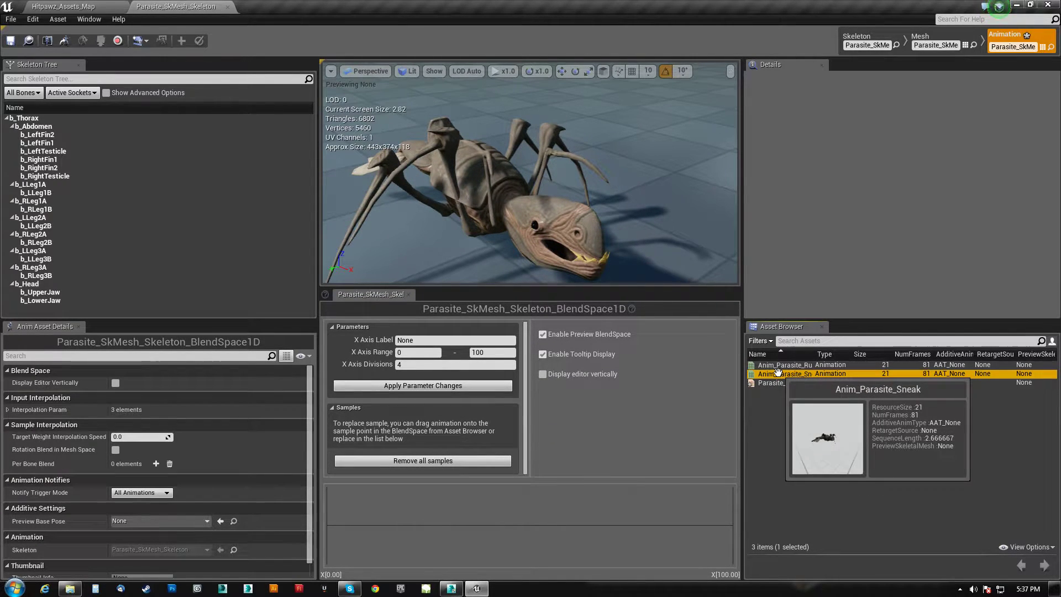
{"action": "left_click_drag", "start_coordinate": [779, 366], "coordinate": [329, 525]}
{"action": "left_click", "coordinate": [779, 374]}
{"action": "left_click_drag", "start_coordinate": [779, 373], "coordinate": [729, 526]}
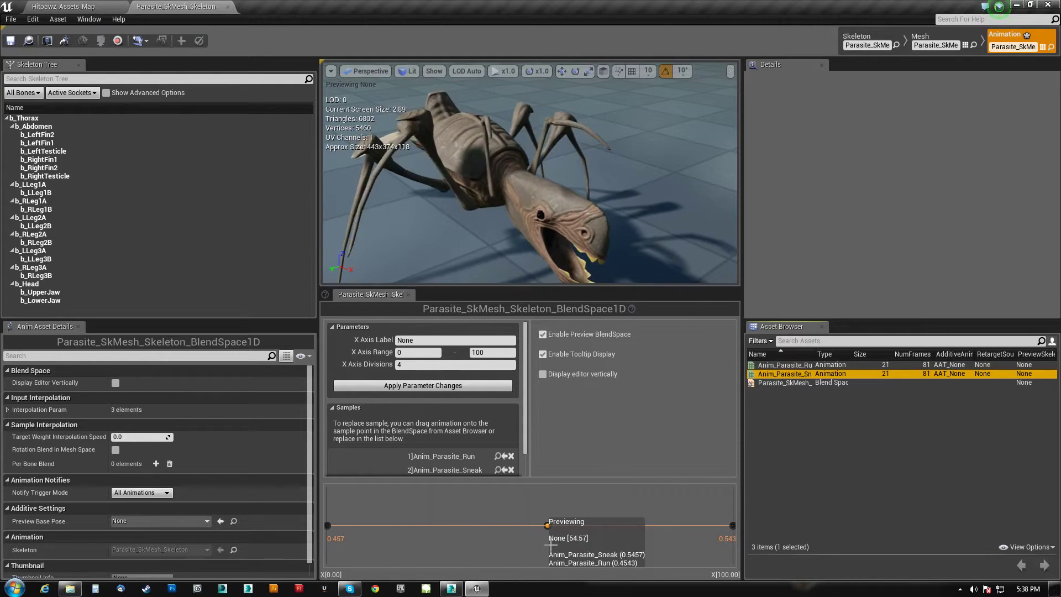
Enlarge the parasite preview viewport by narrowing the side panels and shrinking the blend space editor
{"action": "right_click_drag", "start_coordinate": [580, 206], "coordinate": [580, 127]}
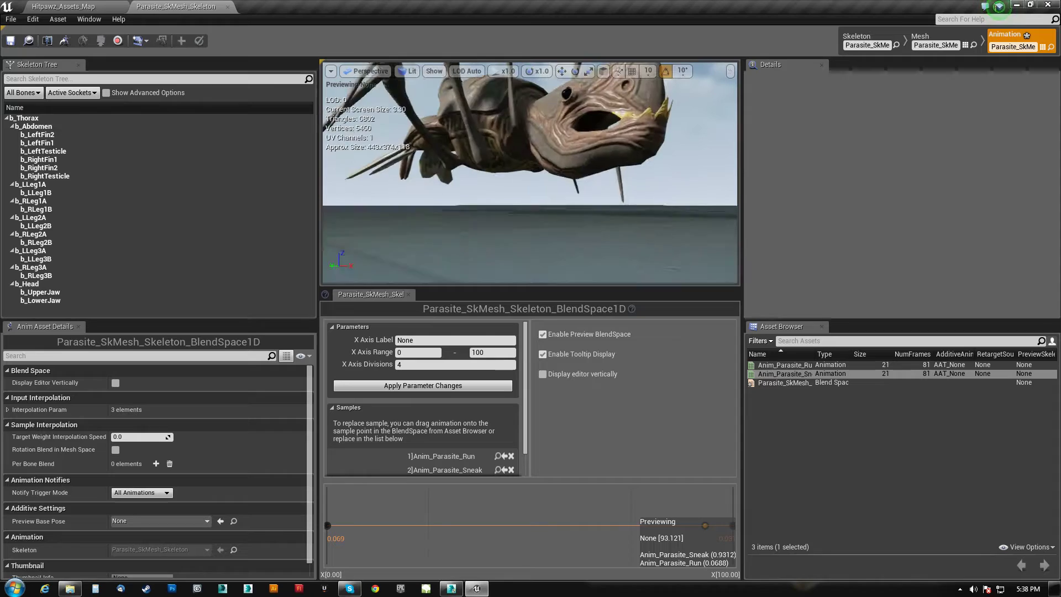
{"action": "left_click_drag", "start_coordinate": [742, 253], "coordinate": [875, 254]}
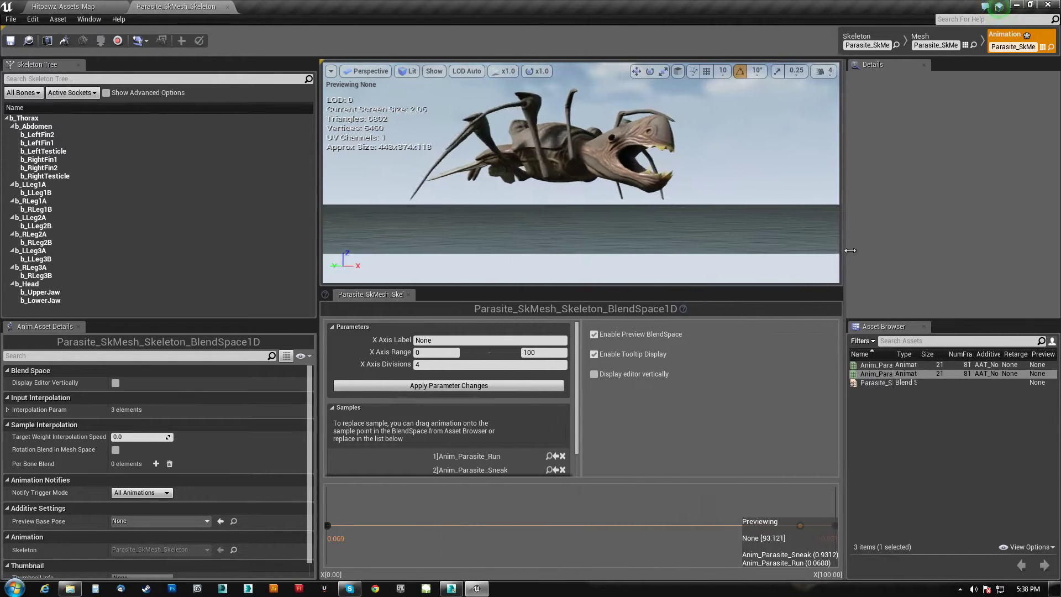
{"action": "left_click_drag", "start_coordinate": [319, 245], "coordinate": [132, 246]}
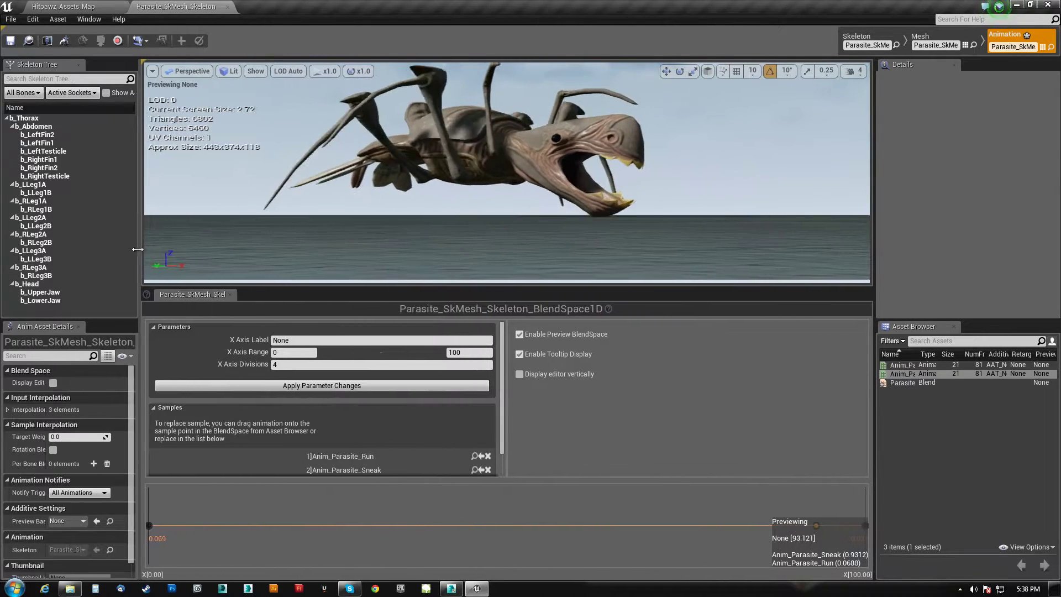
{"action": "left_click_drag", "start_coordinate": [542, 288], "coordinate": [543, 386]}
{"action": "left_click_drag", "start_coordinate": [542, 332], "coordinate": [543, 294], "text": "alt"}
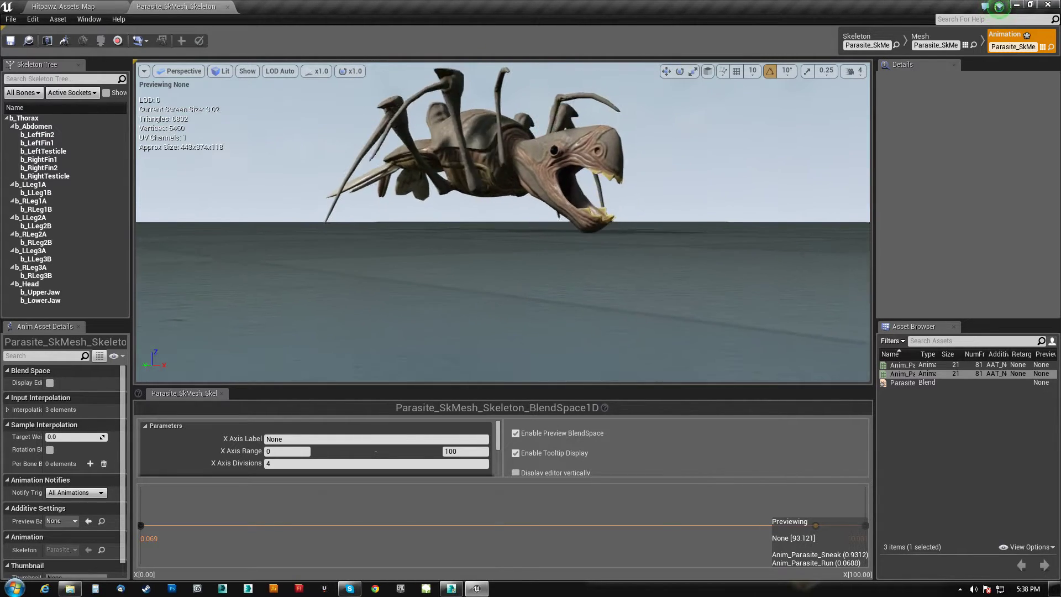
Preview the blend weighted towards the run, check the Sneak rig in 3ds Max, and return to Unreal Editor
{"action": "right_click_drag", "start_coordinate": [543, 293], "coordinate": [537, 208]}
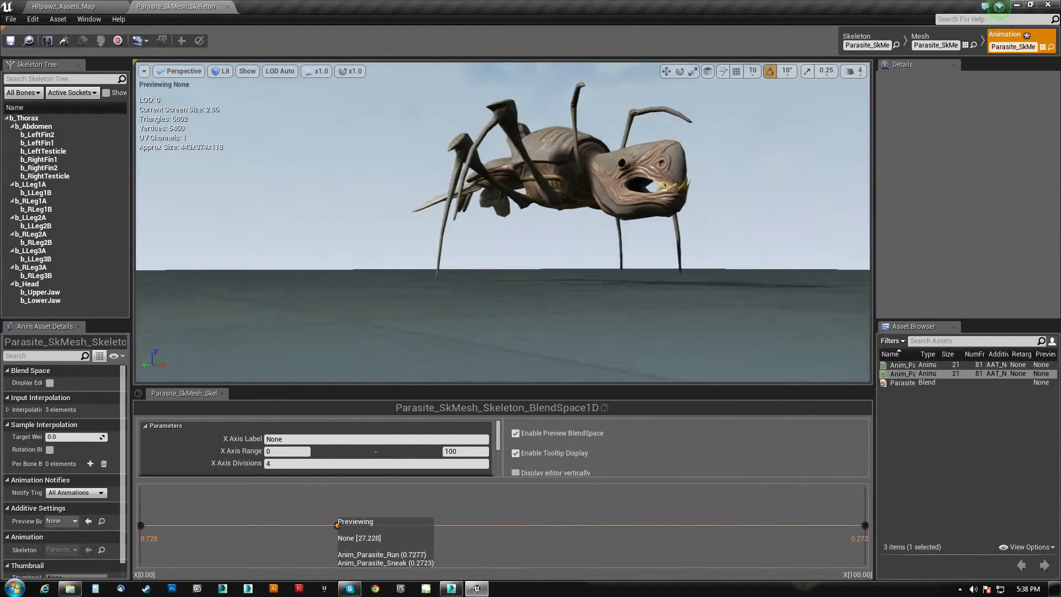
{"action": "mouse_move", "coordinate": [502, 222]}
{"action": "left_mouse_down", "text": "alt"}
{"action": "mouse_move", "coordinate": [387, 222]}
{"action": "mouse_move", "coordinate": [420, 287]}
{"action": "mouse_move", "coordinate": [531, 237]}
{"action": "mouse_move", "coordinate": [608, 232]}
{"action": "mouse_move", "coordinate": [552, 221]}
{"action": "mouse_move", "coordinate": [618, 212]}
{"action": "mouse_move", "coordinate": [558, 271]}
{"action": "mouse_move", "coordinate": [475, 227]}
{"action": "mouse_move", "coordinate": [387, 249]}
{"action": "mouse_move", "coordinate": [619, 213]}
{"action": "left_mouse_up", "text": "alt"}
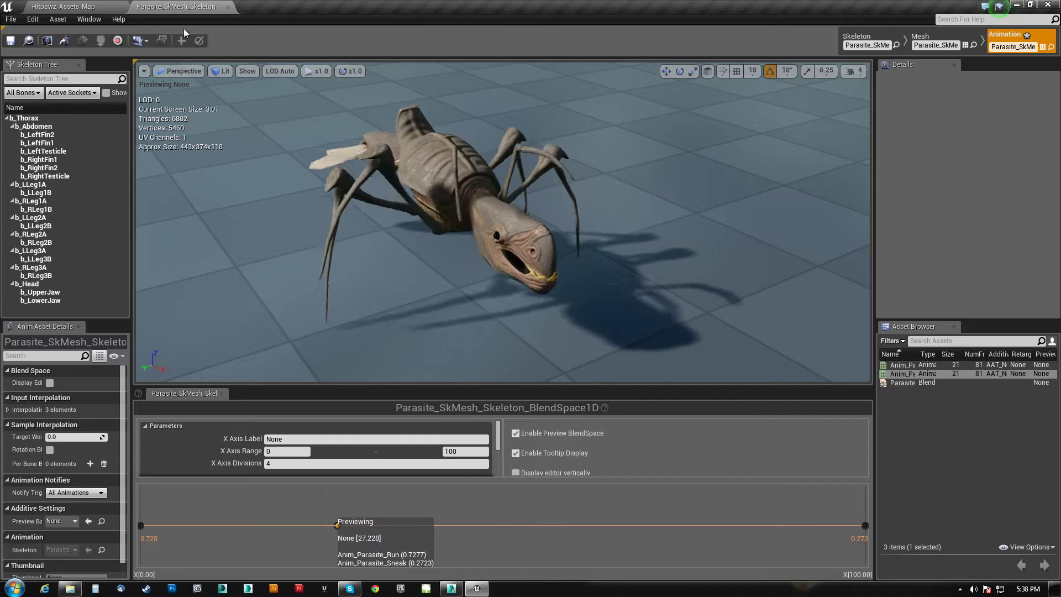
{"action": "left_click", "coordinate": [456, 588]}
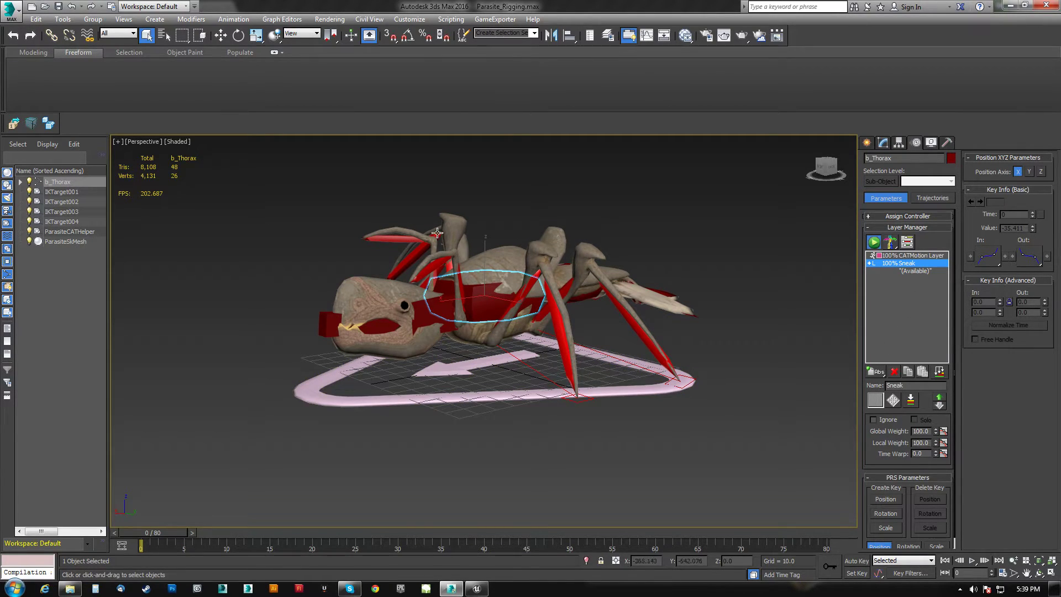
{"action": "left_click", "coordinate": [476, 589]}
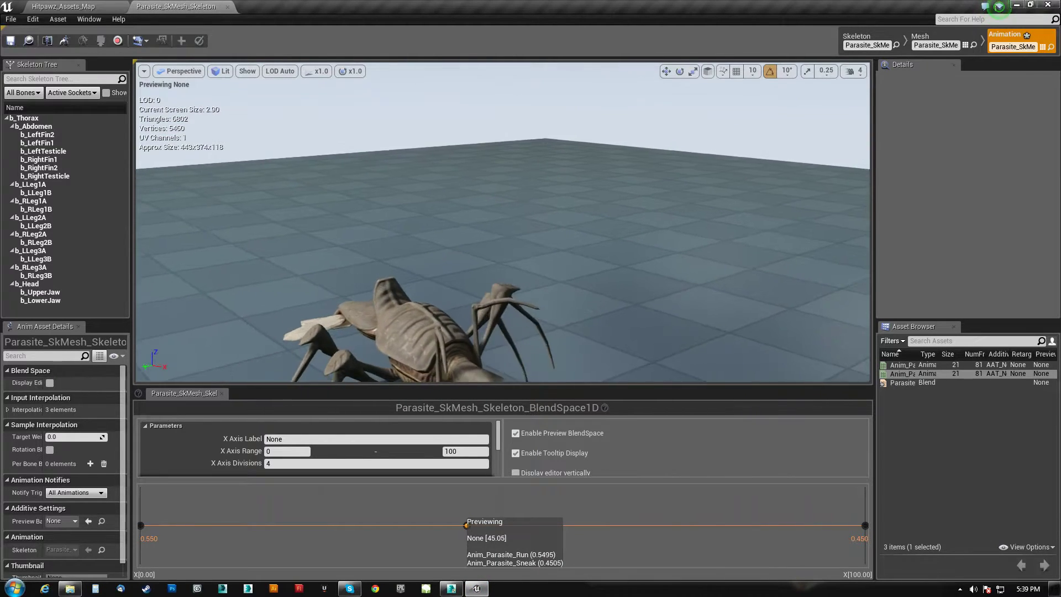
Examine the parasite's blended run and sneak motion from several angles, with the preview point at about 45 on the X axis
{"action": "middle_click_drag", "start_coordinate": [570, 229], "coordinate": [570, 310]}
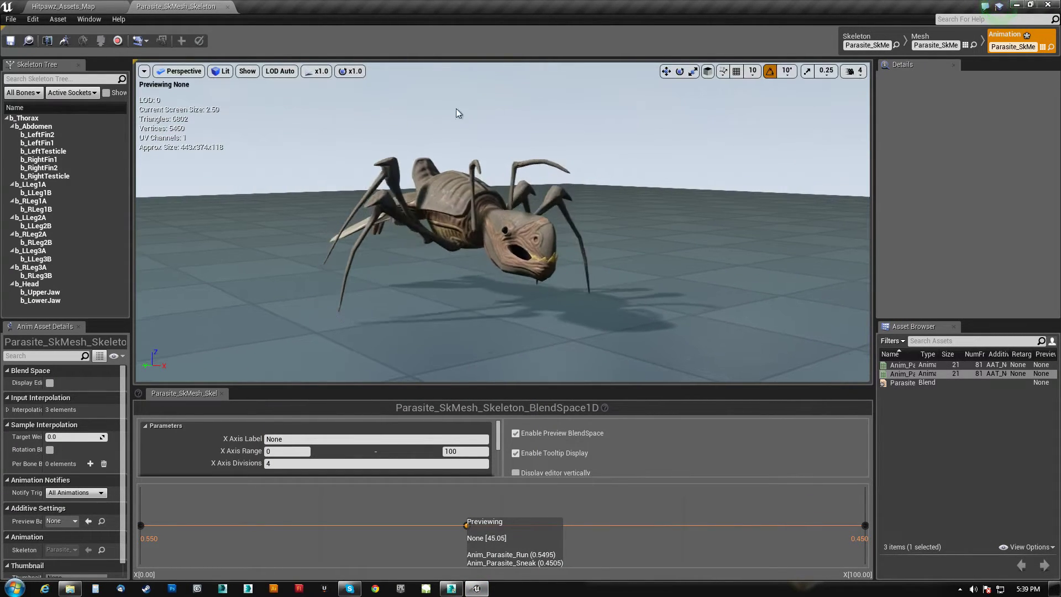
{"action": "right_click_drag", "start_coordinate": [456, 114], "coordinate": [434, 87]}
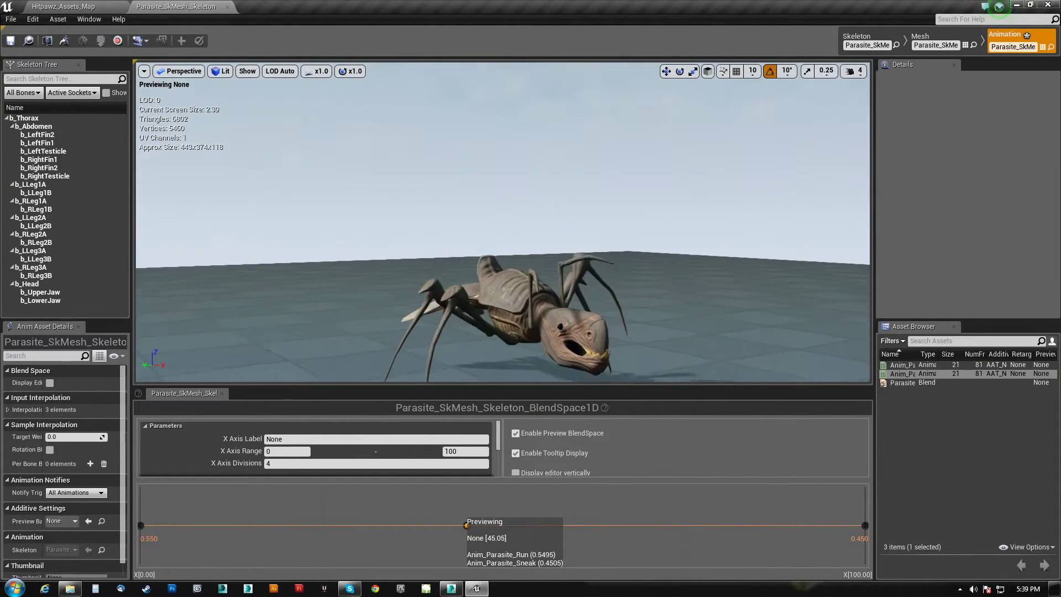
{"action": "right_click_drag", "start_coordinate": [552, 318], "coordinate": [555, 286]}
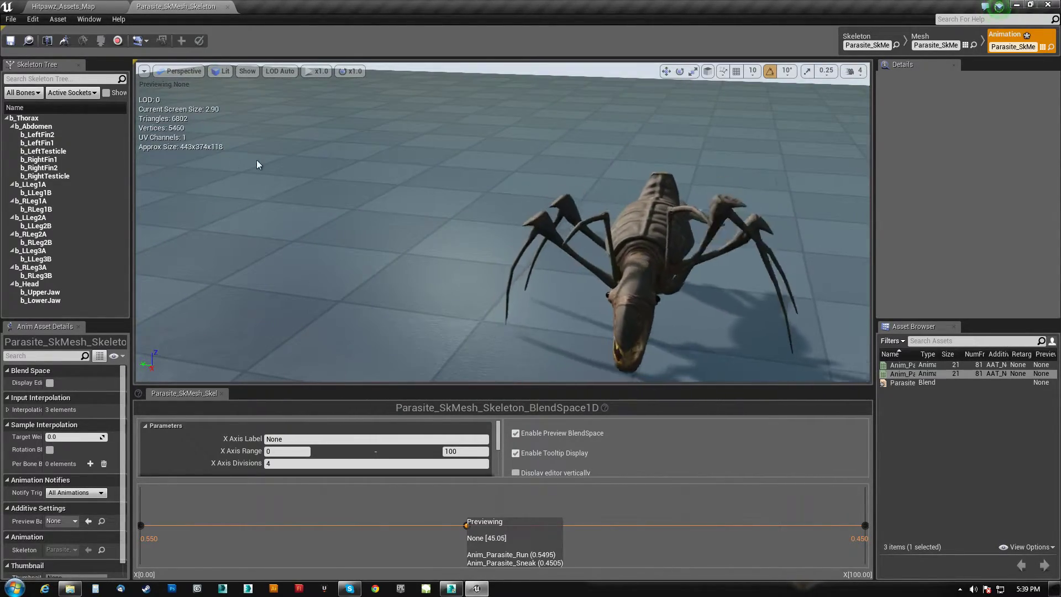
{"action": "right_click_drag", "start_coordinate": [256, 165], "coordinate": [475, 133]}
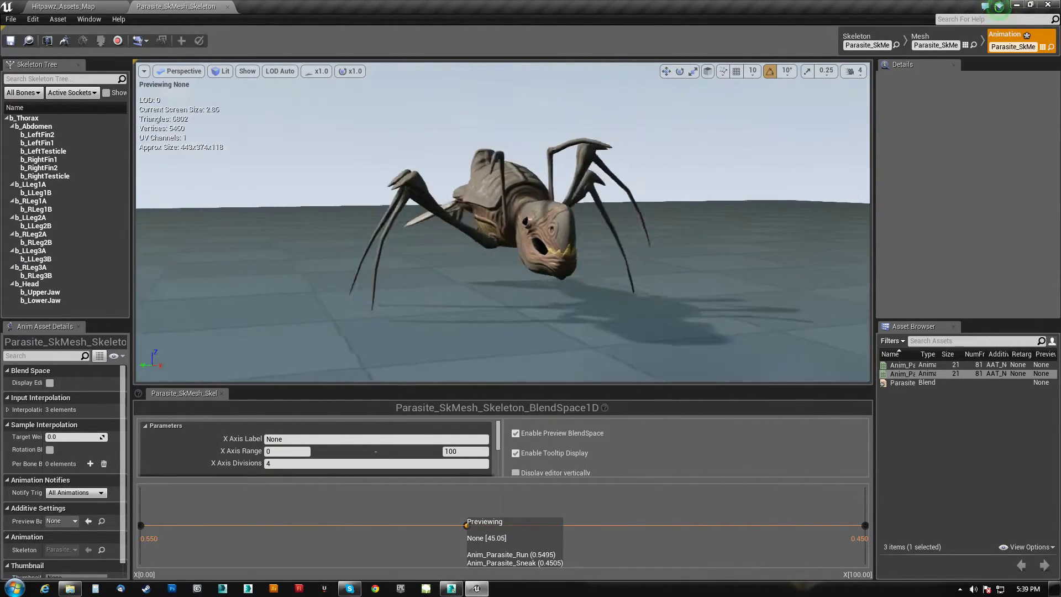
{"action": "right_click_drag", "start_coordinate": [498, 232], "coordinate": [187, 243]}
{"action": "right_click_drag", "start_coordinate": [459, 232], "coordinate": [518, 194]}
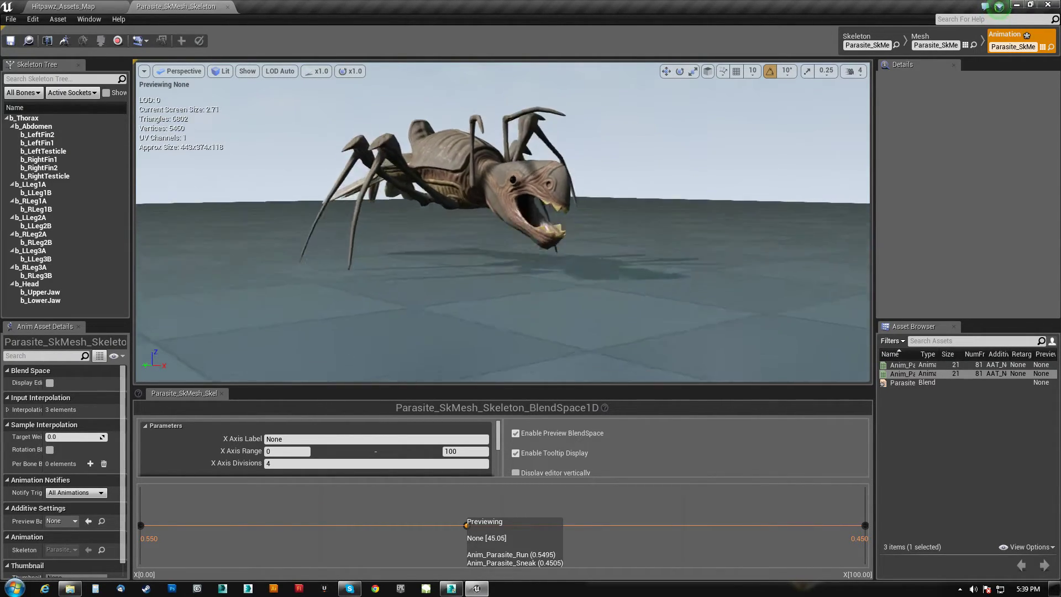
{"action": "right_click_drag", "start_coordinate": [543, 282], "coordinate": [542, 309]}
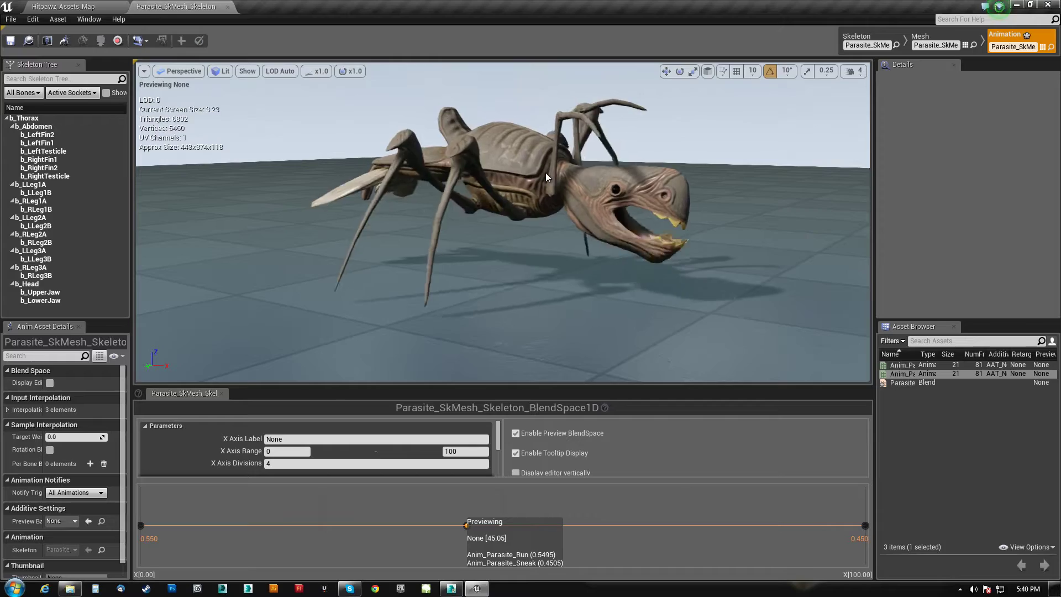
{"action": "left_click_drag", "start_coordinate": [545, 172], "coordinate": [598, 257], "text": "alt"}
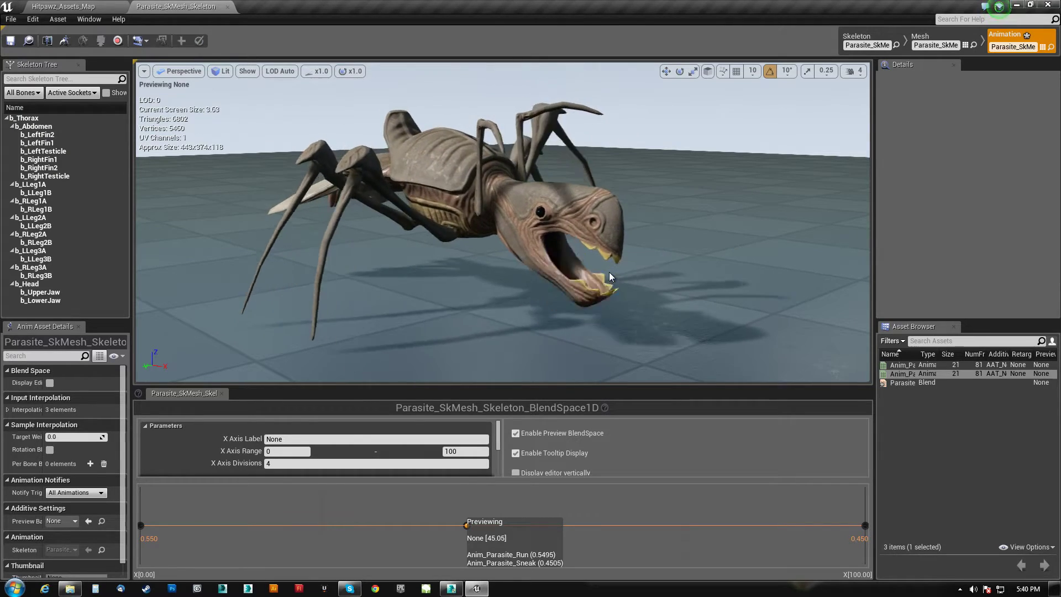
{"action": "left_click_drag", "start_coordinate": [608, 272], "coordinate": [705, 232], "text": "alt"}
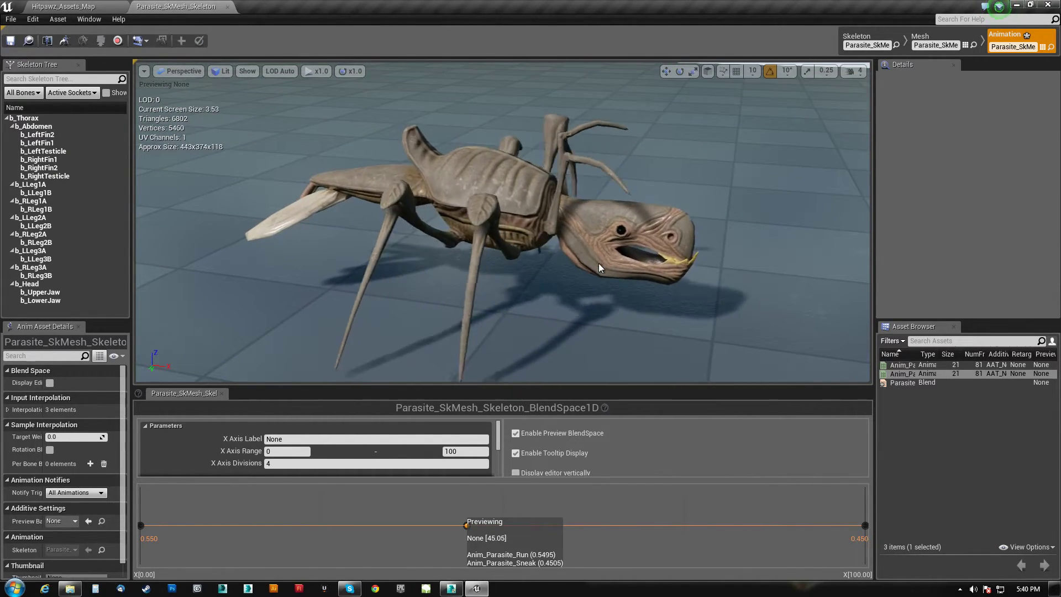
{"action": "right_click_drag", "start_coordinate": [599, 263], "coordinate": [625, 257]}
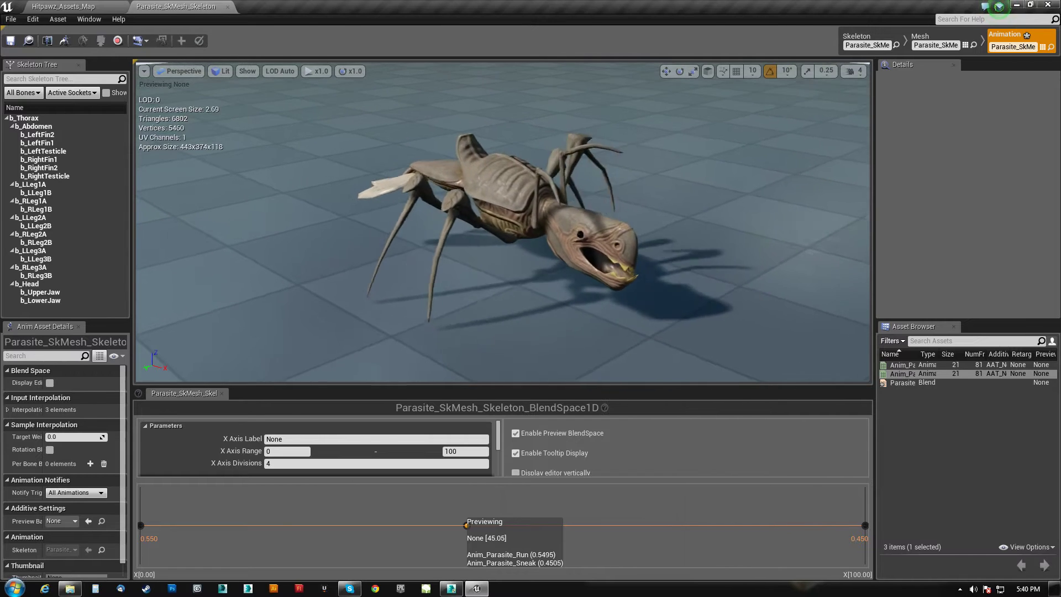
Inspect the parasite's Sneak rig from several angles in 3ds Max and return to Unreal Editor
{"action": "left_click", "coordinate": [453, 589]}
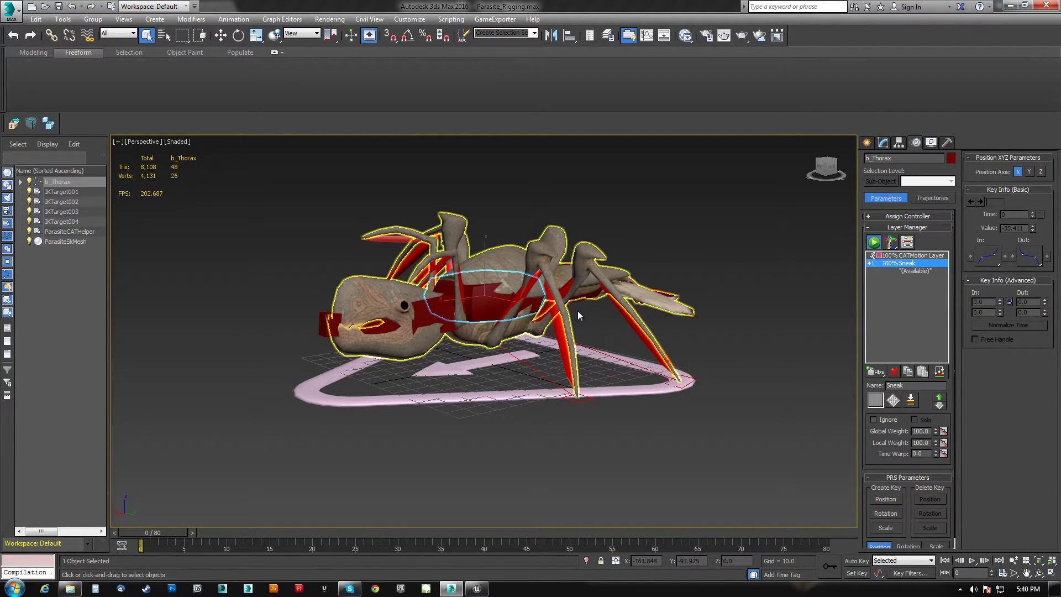
{"action": "middle_click_drag", "start_coordinate": [575, 349], "coordinate": [438, 404], "text": "alt"}
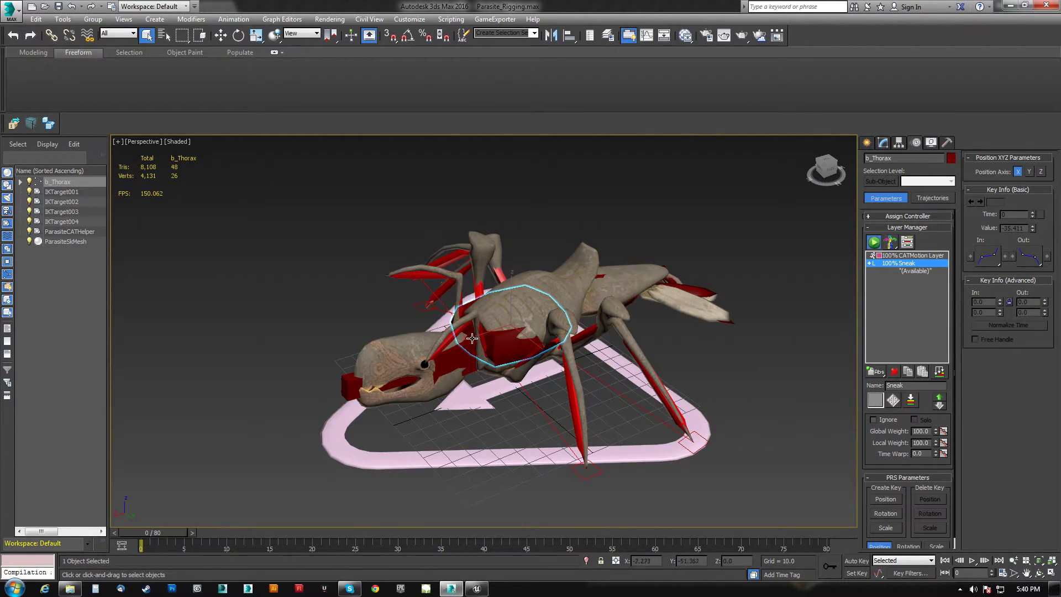
{"action": "mouse_move", "coordinate": [474, 401]}
{"action": "middle_mouse_down", "text": "alt"}
{"action": "mouse_move", "coordinate": [488, 425]}
{"action": "mouse_move", "coordinate": [486, 411]}
{"action": "middle_mouse_up", "text": "alt"}
{"action": "left_click", "coordinate": [477, 589]}
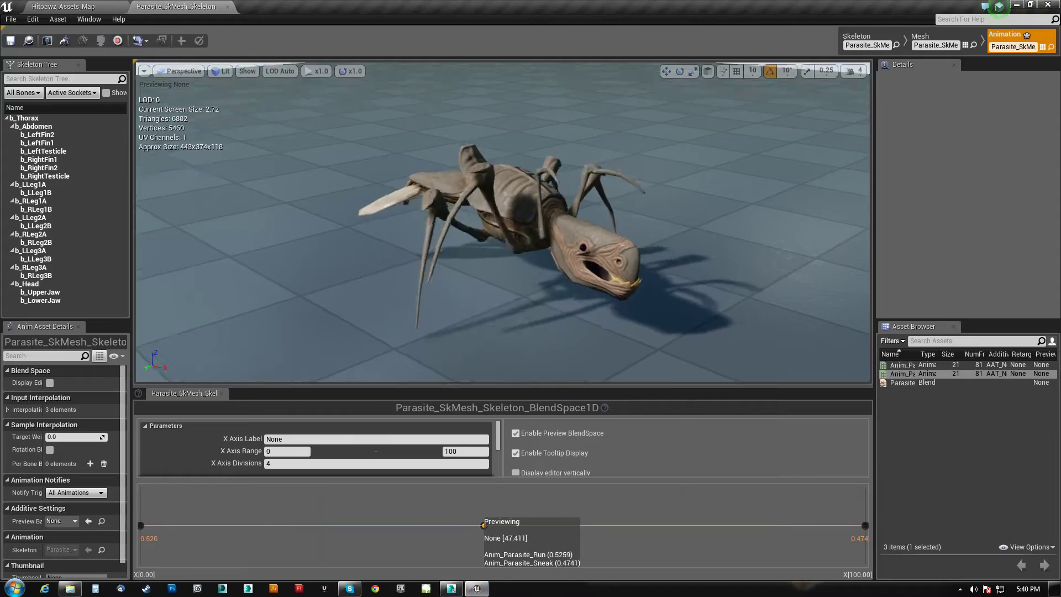
Compare the parasite's motion from several angles with the preview point mid-axis, at the Sneak end and near the Run end
{"action": "scroll", "coordinate": [502, 222], "scroll_direction": "down", "scroll_amount": 3}
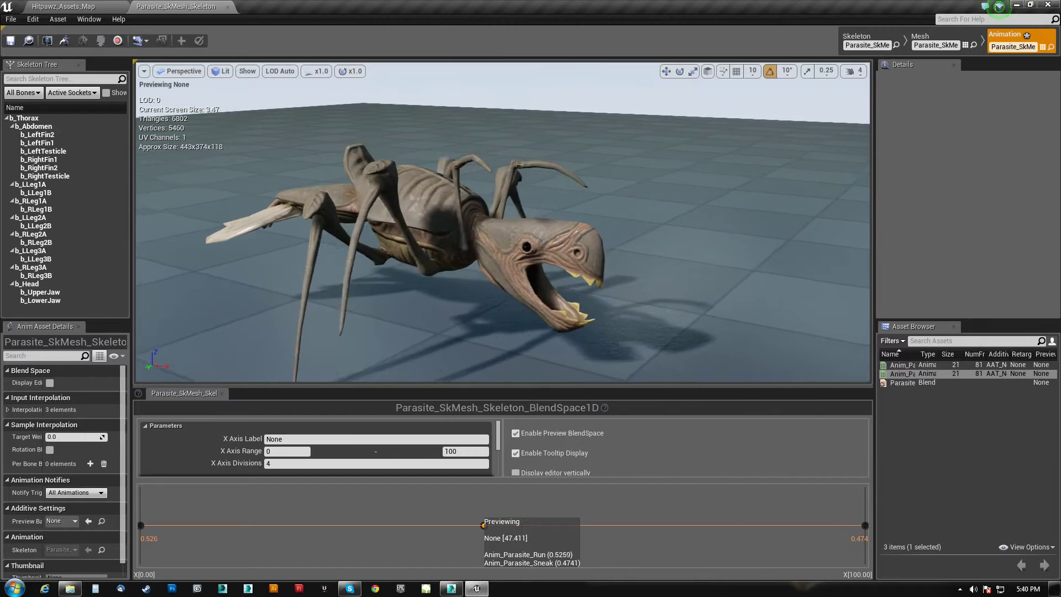
{"action": "left_click_drag", "start_coordinate": [503, 249], "coordinate": [517, 182], "text": "alt"}
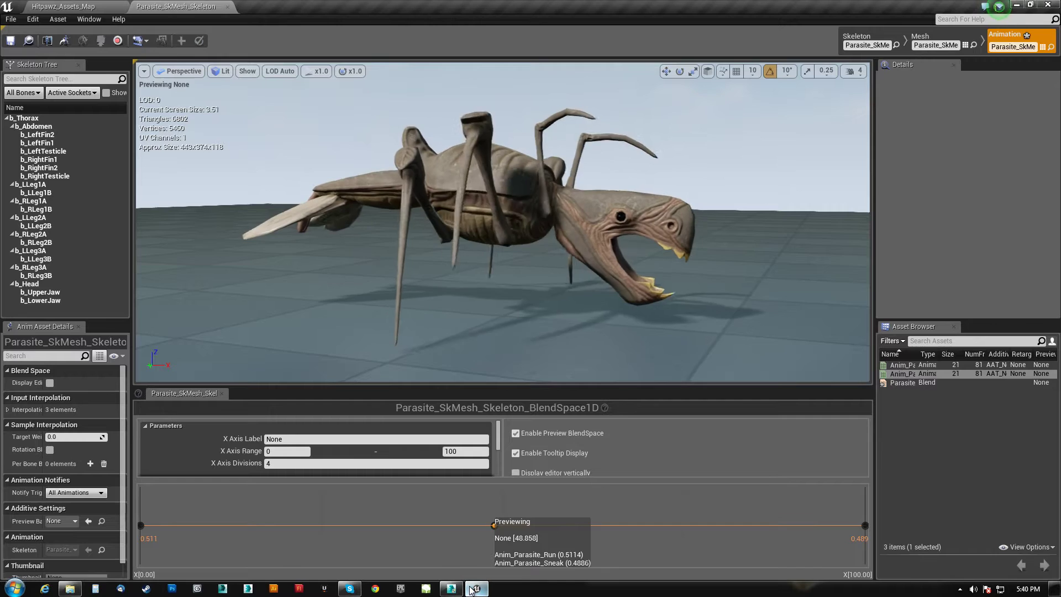
{"action": "left_click_drag", "start_coordinate": [566, 254], "coordinate": [539, 247], "text": "alt"}
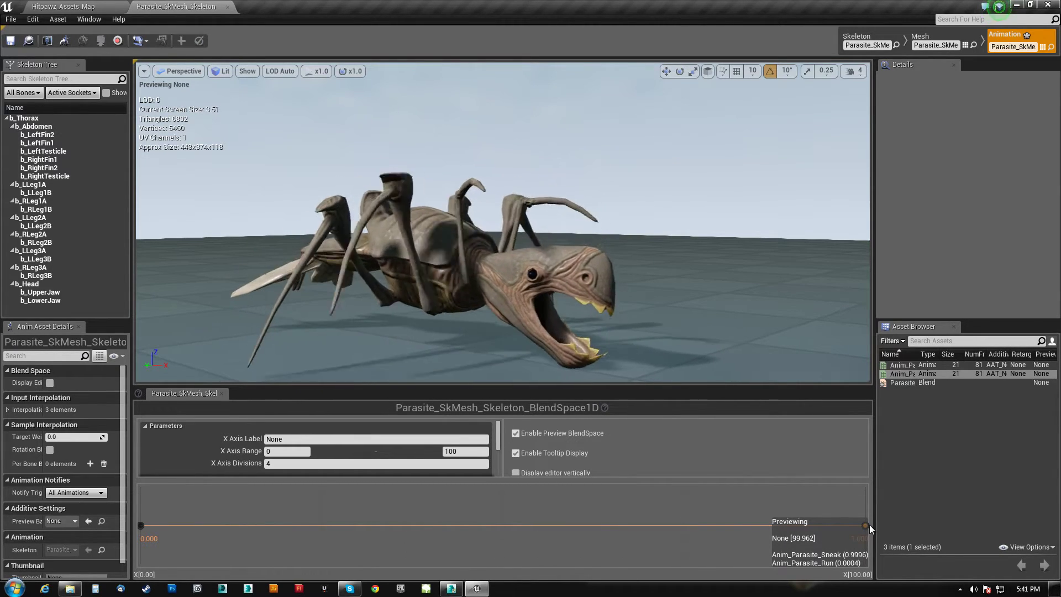
{"action": "left_click_drag", "start_coordinate": [502, 328], "coordinate": [470, 372], "text": "alt"}
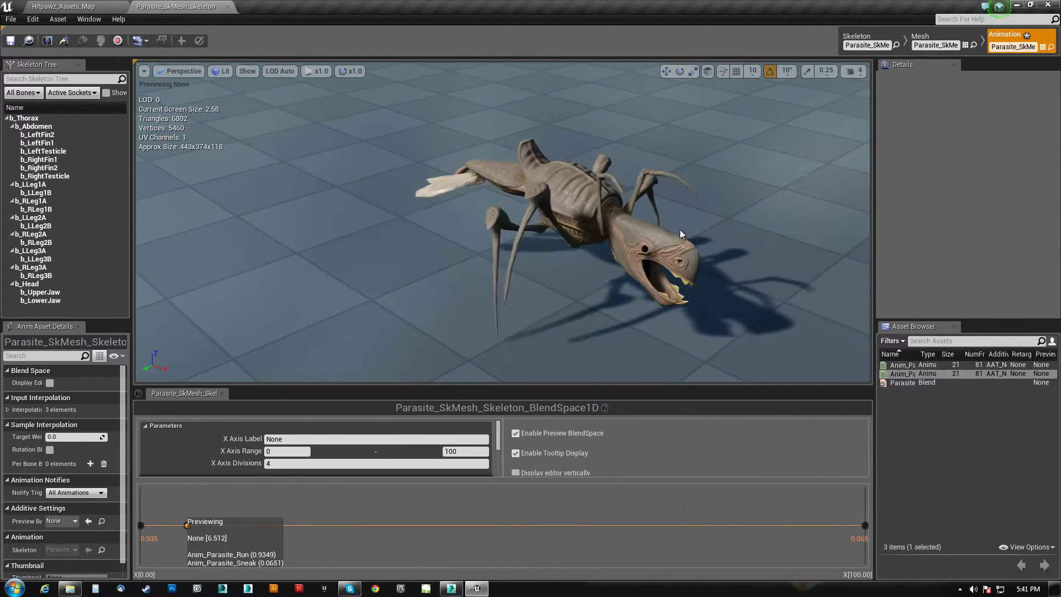
Delete the Parasite_SkMesh_Skeleton_BlendSpace1D asset from the Parasite Anims folder
{"action": "left_click", "coordinate": [88, 8]}
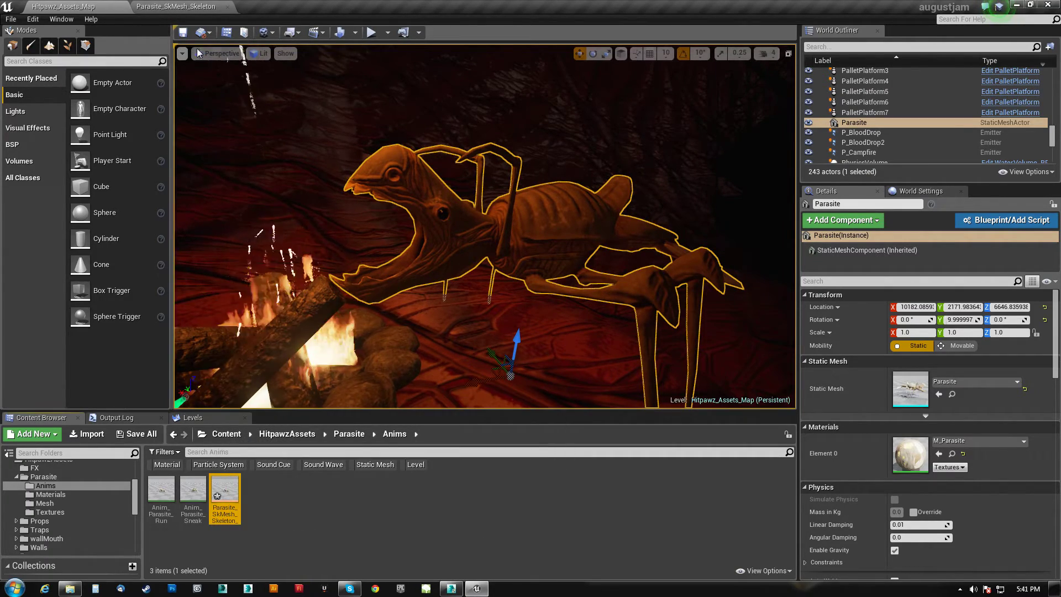
{"action": "right_click", "coordinate": [228, 484]}
{"action": "left_click", "coordinate": [260, 349]}
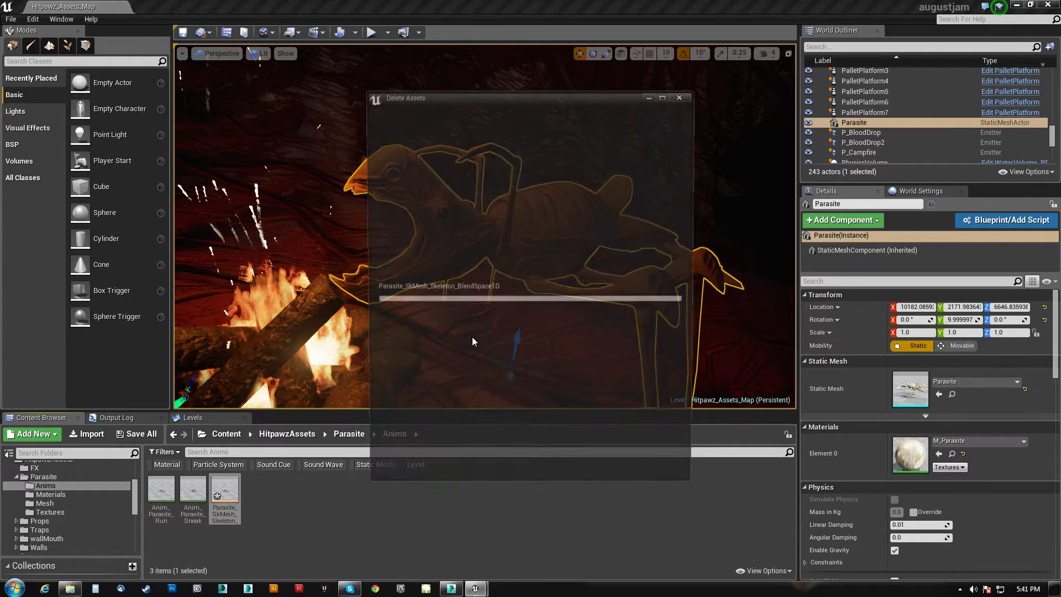
{"action": "left_click", "coordinate": [486, 467]}
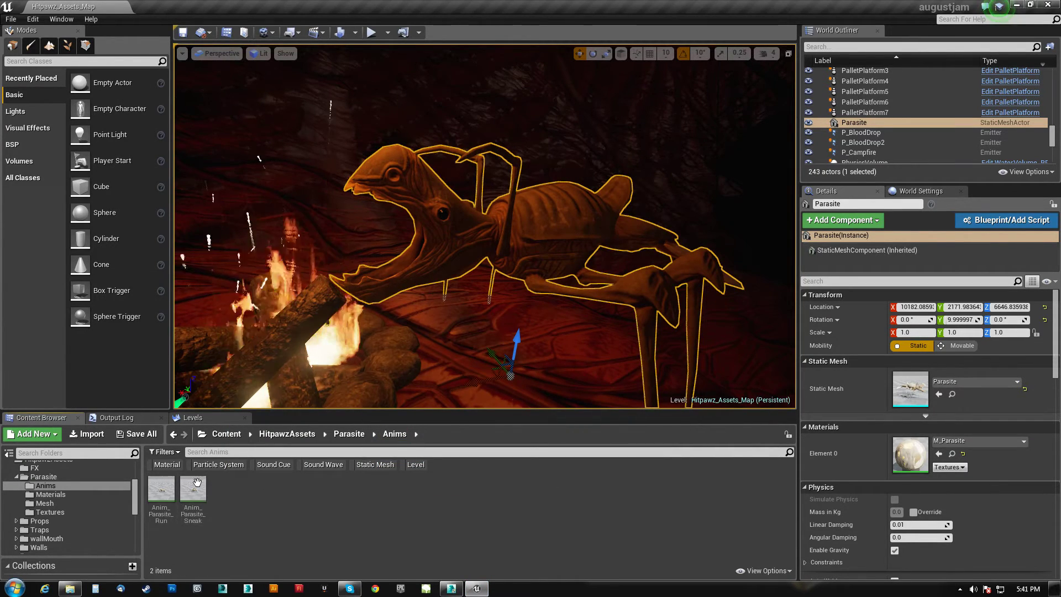
Examine the static Parasite mesh beside the campfire in the Hitpawz_Assets_Map level from different distances and angles
{"action": "right_click_drag", "start_coordinate": [542, 276], "coordinate": [542, 315]}
{"action": "key", "text": "s"}
{"action": "key", "text": "w"}
{"action": "mouse_move", "coordinate": [504, 230]}
{"action": "right_mouse_down"}
{"action": "mouse_move", "coordinate": [525, 216]}
{"action": "mouse_move", "coordinate": [504, 230]}
{"action": "right_mouse_up"}
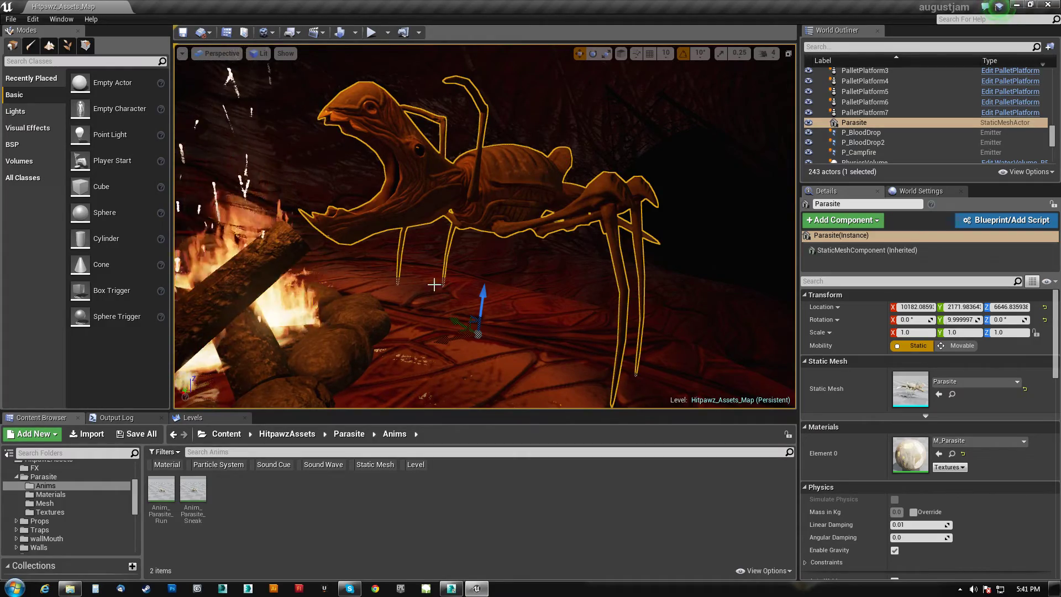
{"action": "key", "text": "s"}
{"action": "right_click_drag", "start_coordinate": [521, 216], "coordinate": [522, 237]}
{"action": "key", "text": "w"}
{"action": "key", "text": "s"}
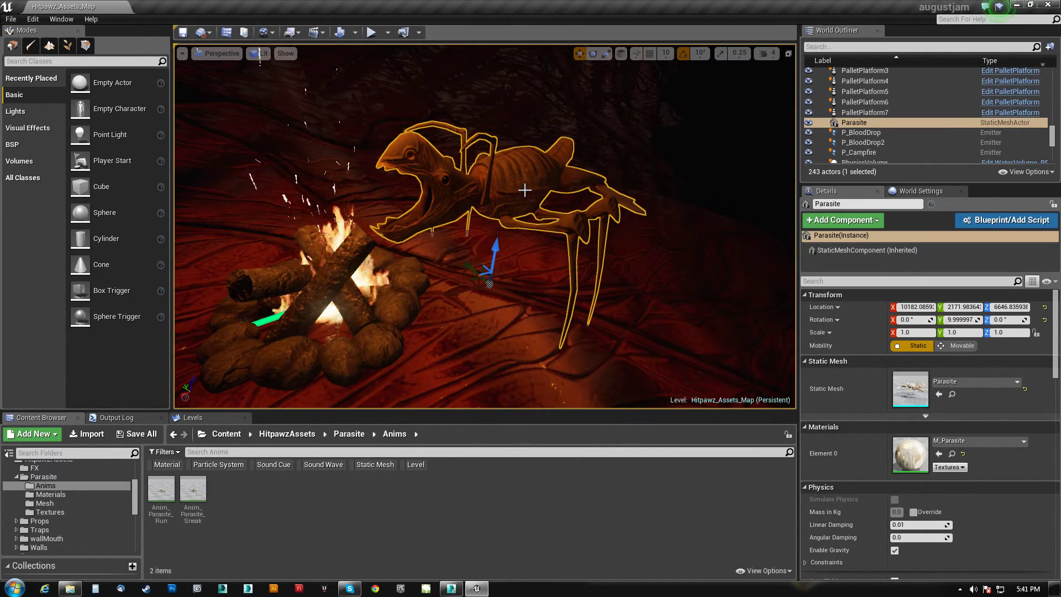
{"action": "left_click_drag", "start_coordinate": [476, 265], "coordinate": [618, 268], "text": "alt"}
{"action": "left_click_drag", "start_coordinate": [520, 266], "coordinate": [475, 266], "text": "alt"}
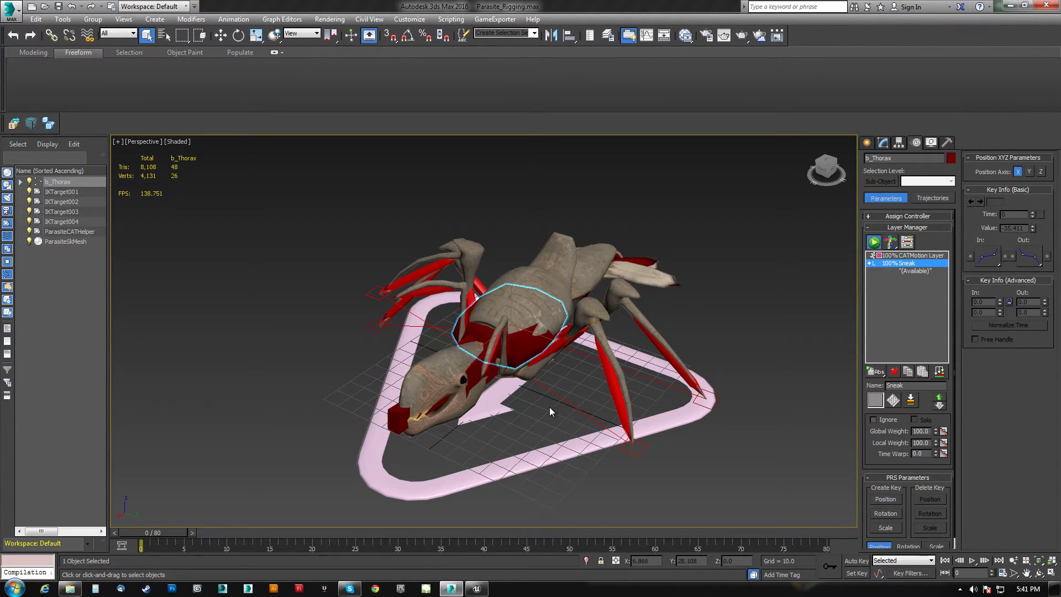
In 3ds Max, try lower global weights on the Sneak layer during playback and restore the weight to 100
{"action": "middle_click_drag", "start_coordinate": [549, 408], "coordinate": [535, 357], "text": "alt"}
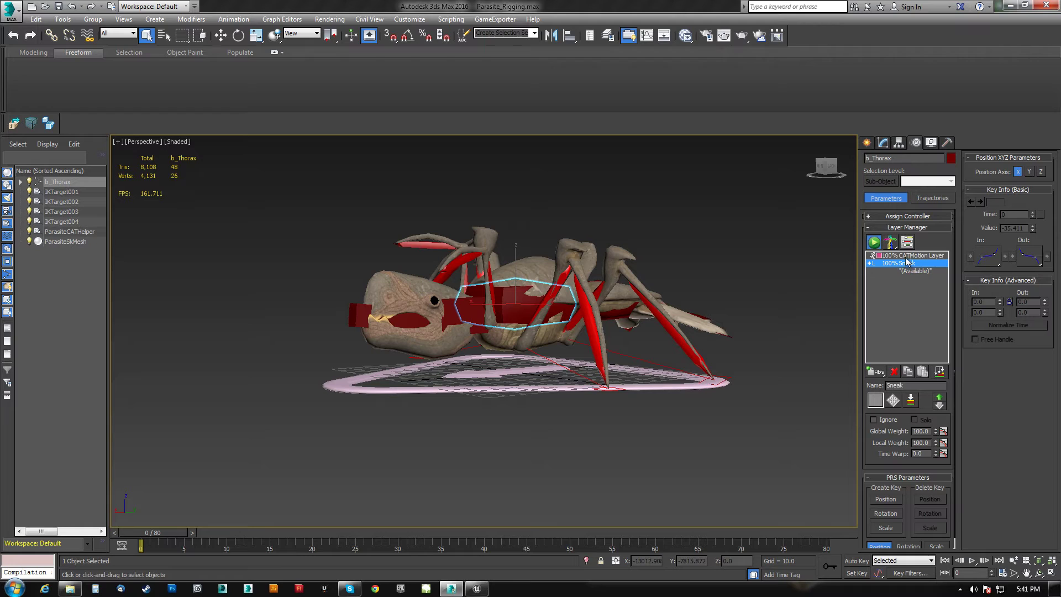
{"action": "middle_click_drag", "start_coordinate": [462, 325], "coordinate": [436, 329], "text": "alt"}
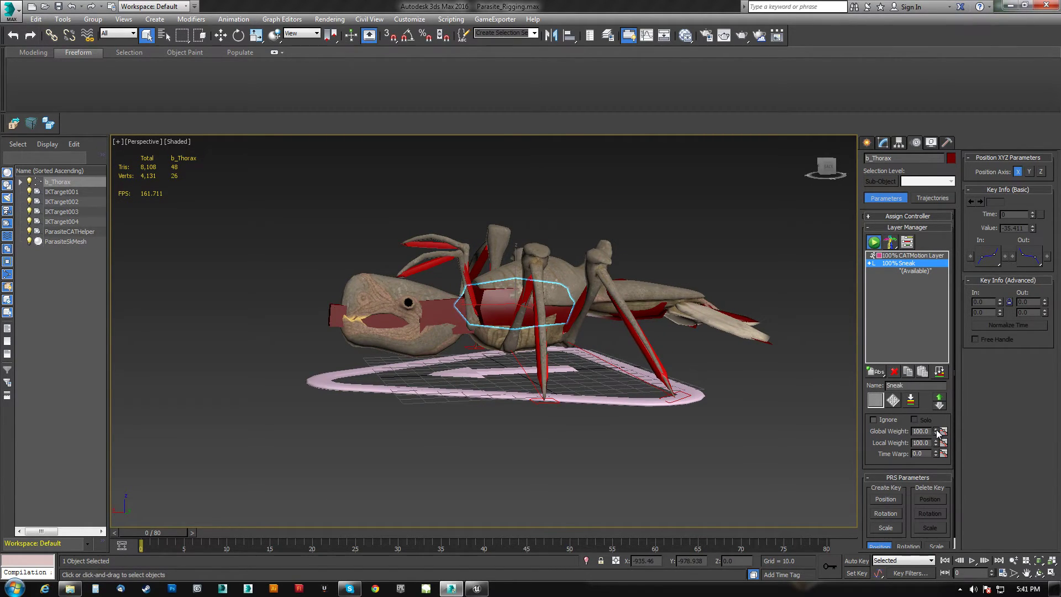
{"action": "left_click_drag", "start_coordinate": [937, 434], "coordinate": [950, 442]}
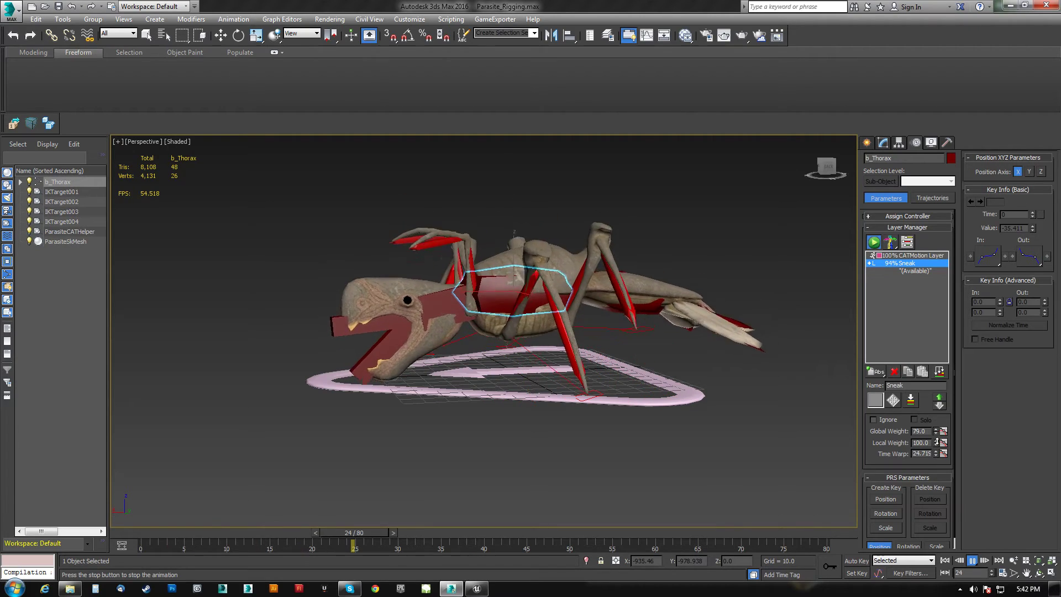
{"action": "left_click_drag", "start_coordinate": [937, 442], "coordinate": [937, 429]}
{"action": "key", "text": "slash"}
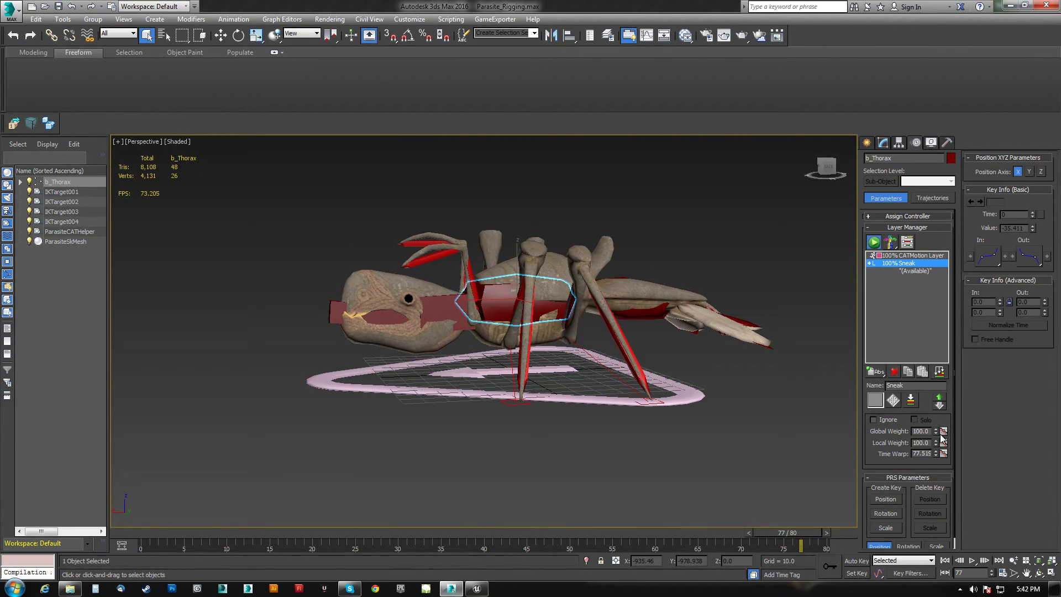
{"action": "left_click_drag", "start_coordinate": [936, 433], "coordinate": [935, 245]}
Set the Sneak layer to be ignored and inspect the rig's resulting pose
{"action": "middle_click_drag", "start_coordinate": [517, 323], "coordinate": [556, 323], "text": "alt"}
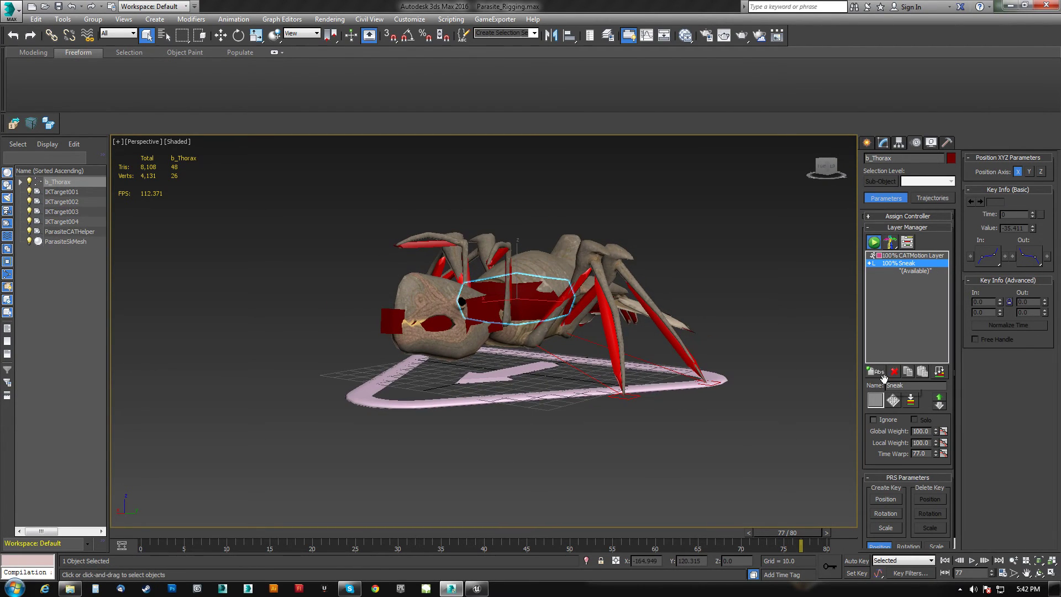
{"action": "left_click", "coordinate": [873, 420]}
{"action": "middle_click_drag", "start_coordinate": [608, 319], "coordinate": [485, 349], "text": "alt"}
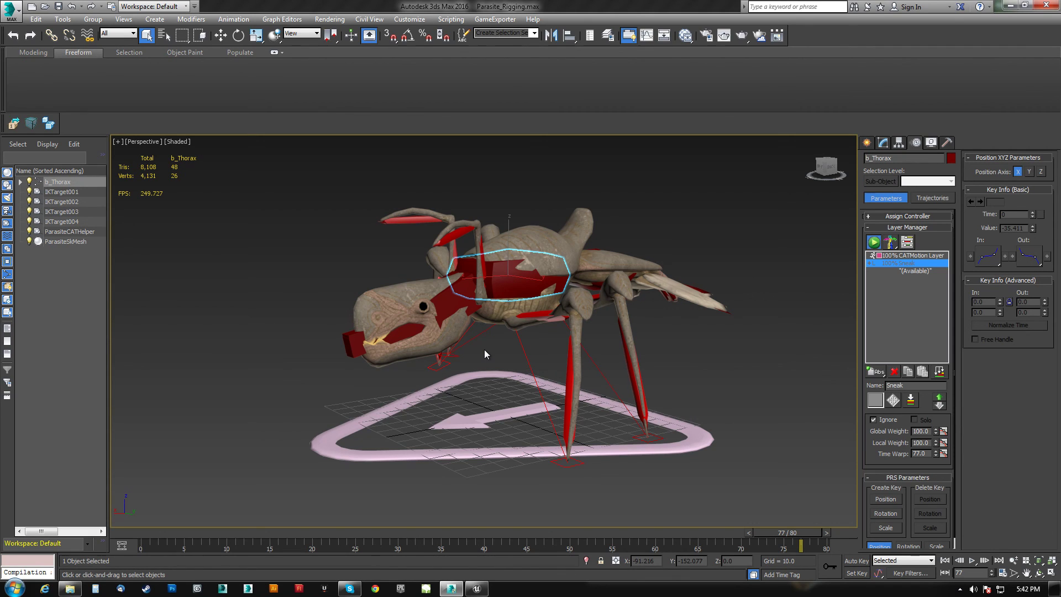
{"action": "mouse_move", "coordinate": [583, 408]}
{"action": "middle_mouse_down"}
{"action": "mouse_move", "coordinate": [590, 391]}
{"action": "mouse_move", "coordinate": [593, 414]}
{"action": "middle_mouse_up"}
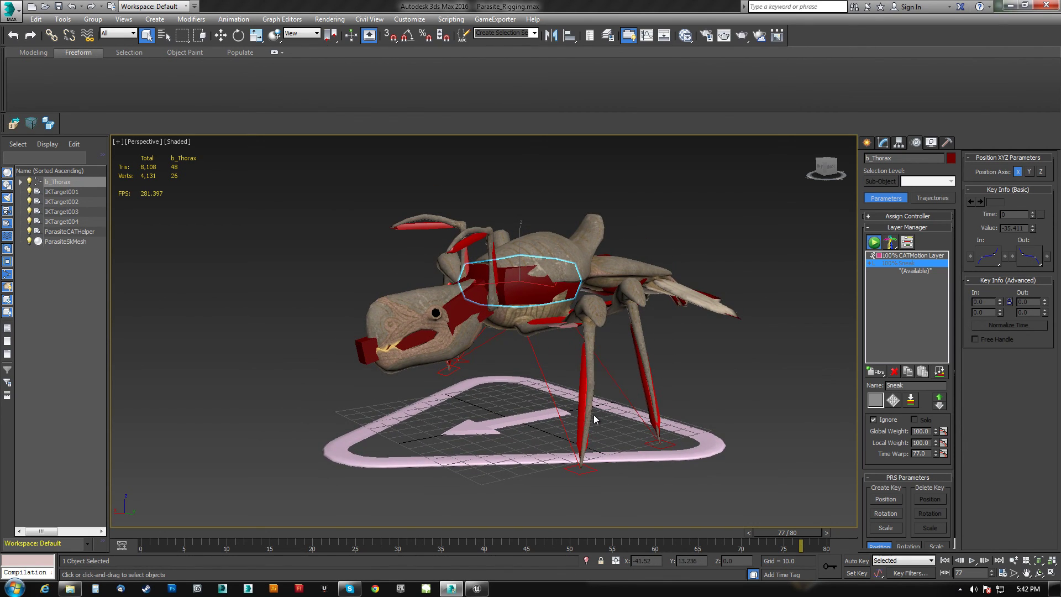